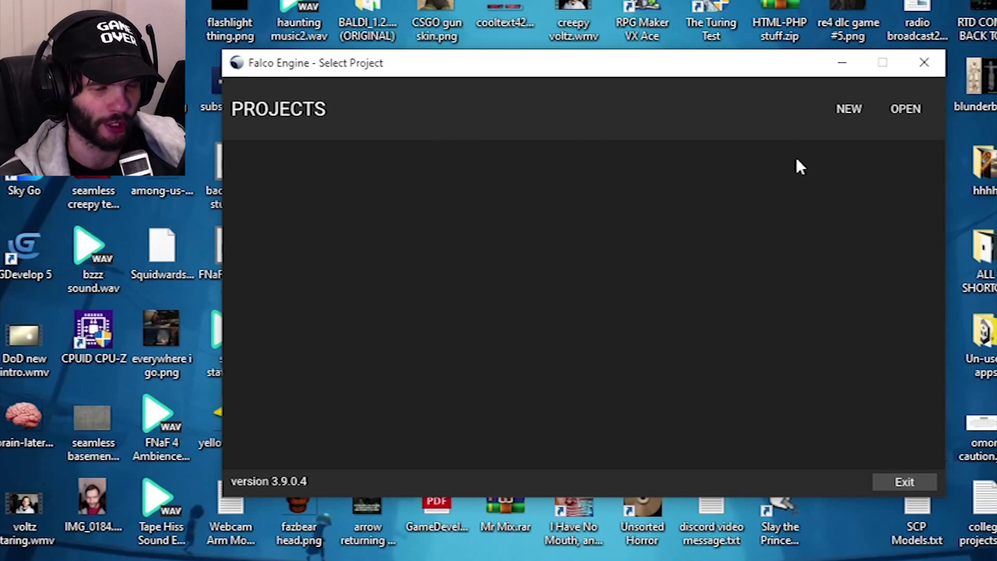
Create a new project for the scene.
{"action": "left_click", "coordinate": [848, 110]}
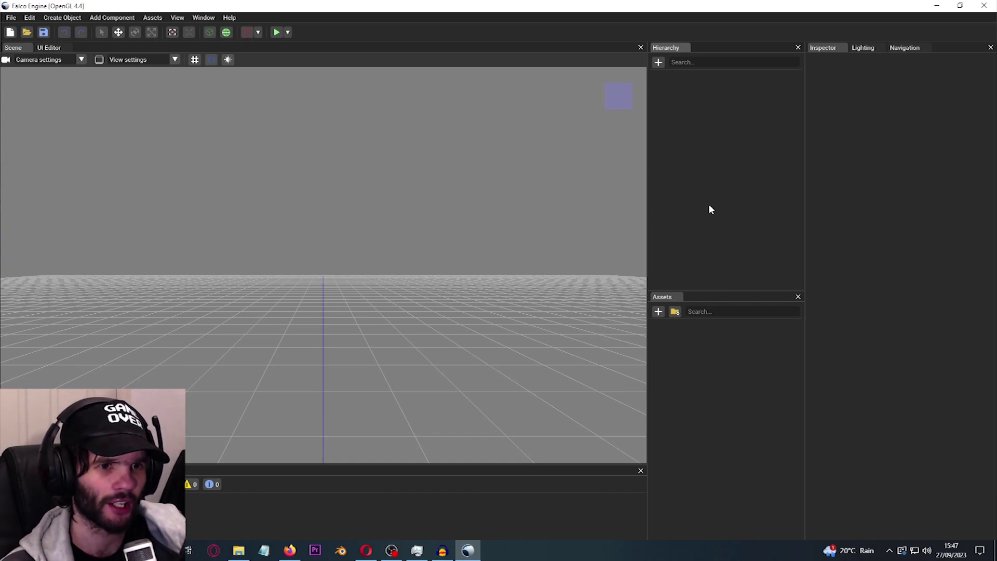
{"action": "right_click_drag", "start_coordinate": [394, 238], "coordinate": [470, 358]}
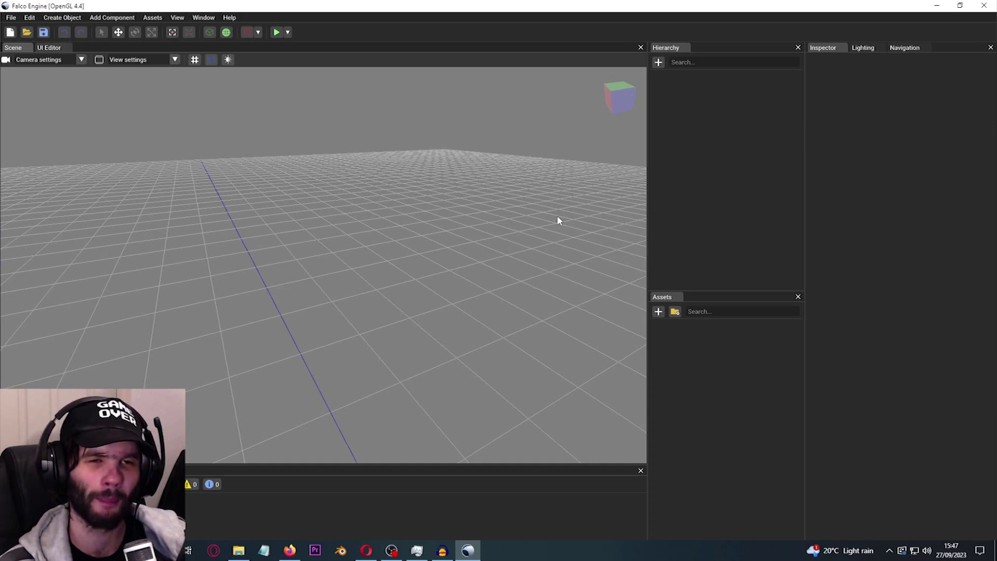
{"action": "left_click", "coordinate": [620, 106]}
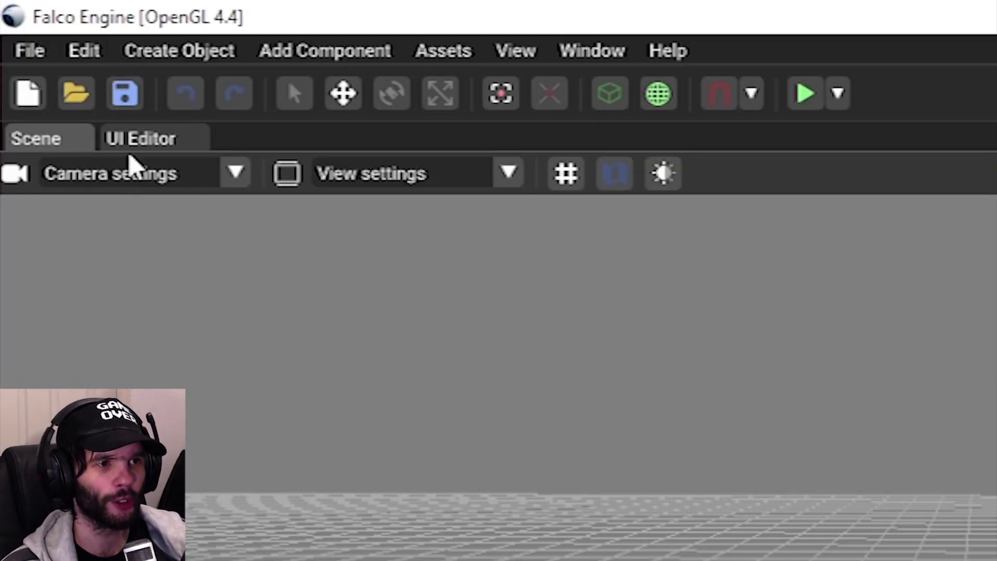
Examine the empty UI Editor grid at different zoom levels and return to the 3D scene view.
{"action": "left_click", "coordinate": [50, 48]}
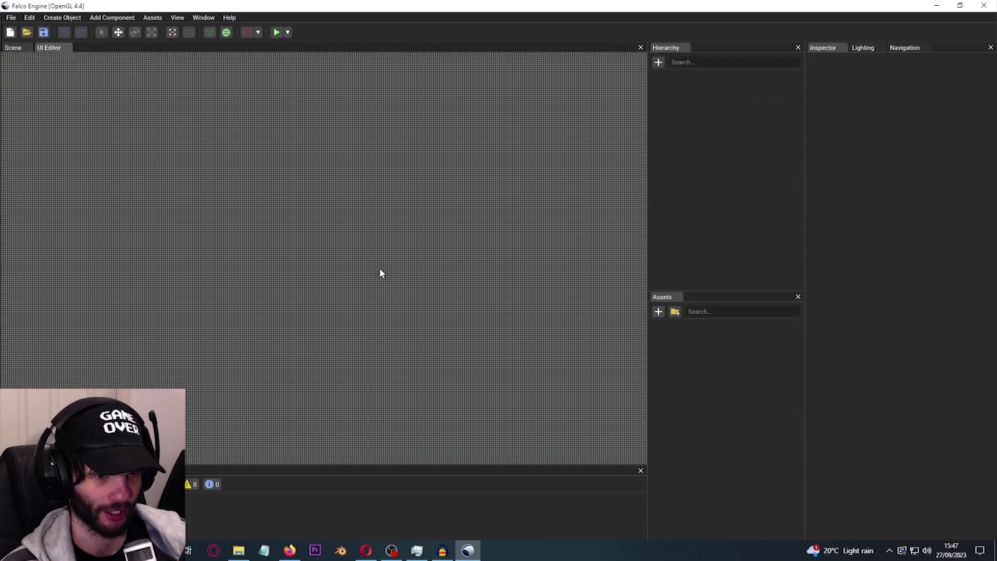
{"action": "scroll", "coordinate": [349, 300], "scroll_direction": "up", "scroll_amount": 5}
{"action": "scroll", "coordinate": [349, 299], "scroll_direction": "down", "scroll_amount": 5}
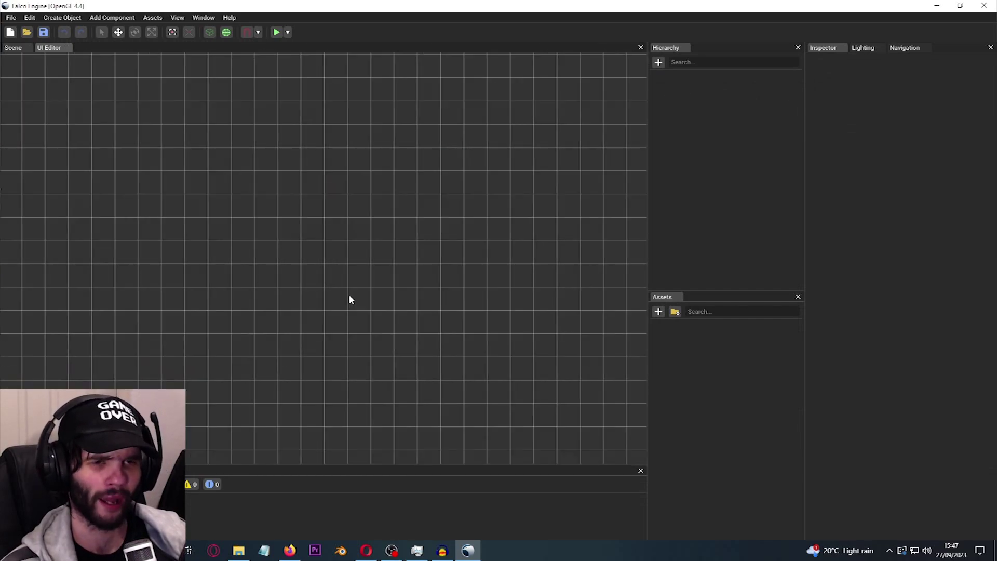
{"action": "scroll", "coordinate": [349, 301], "scroll_direction": "up", "scroll_amount": 2}
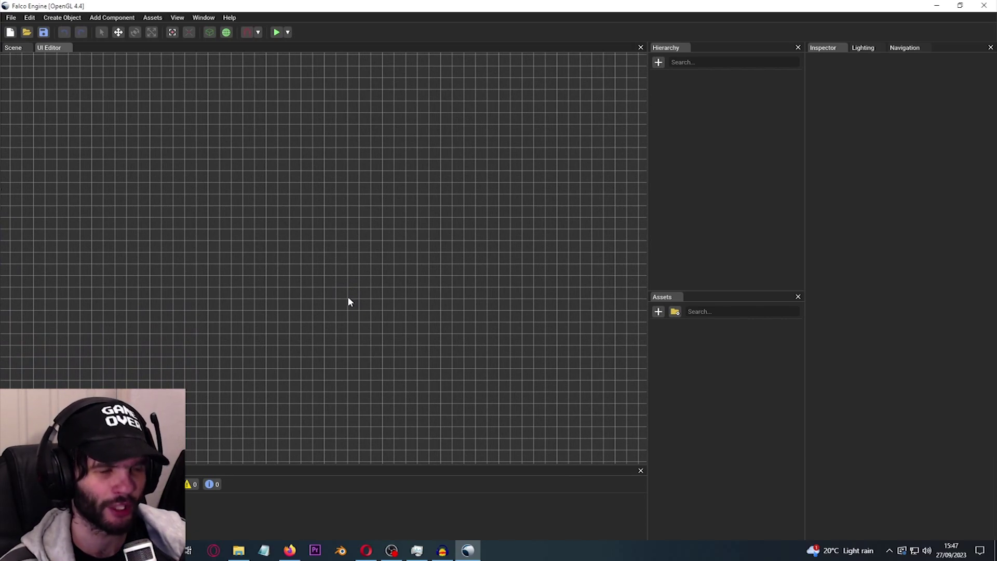
{"action": "left_click", "coordinate": [14, 48]}
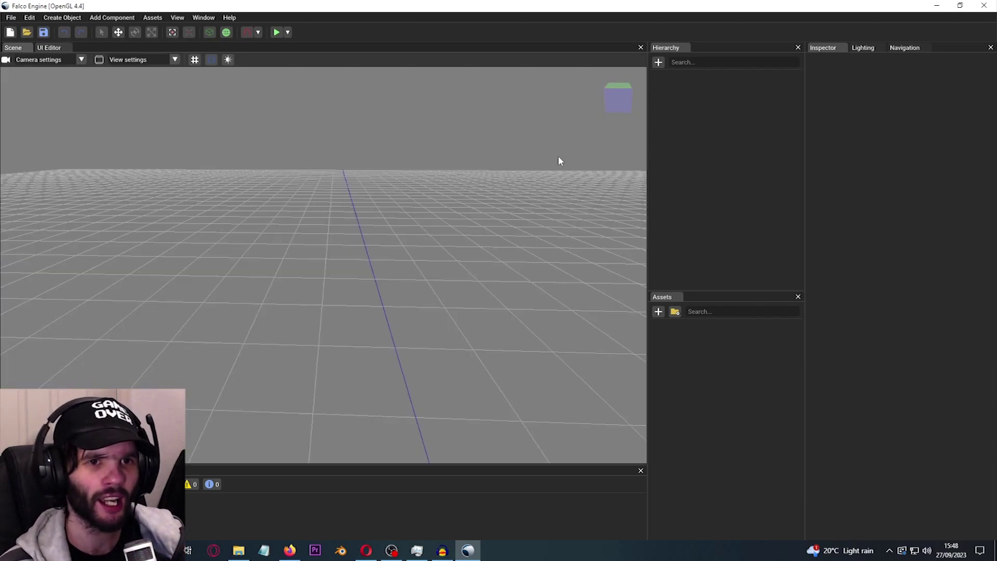
Add a camera object to the scene hierarchy and clear the selection.
{"action": "left_click", "coordinate": [659, 64]}
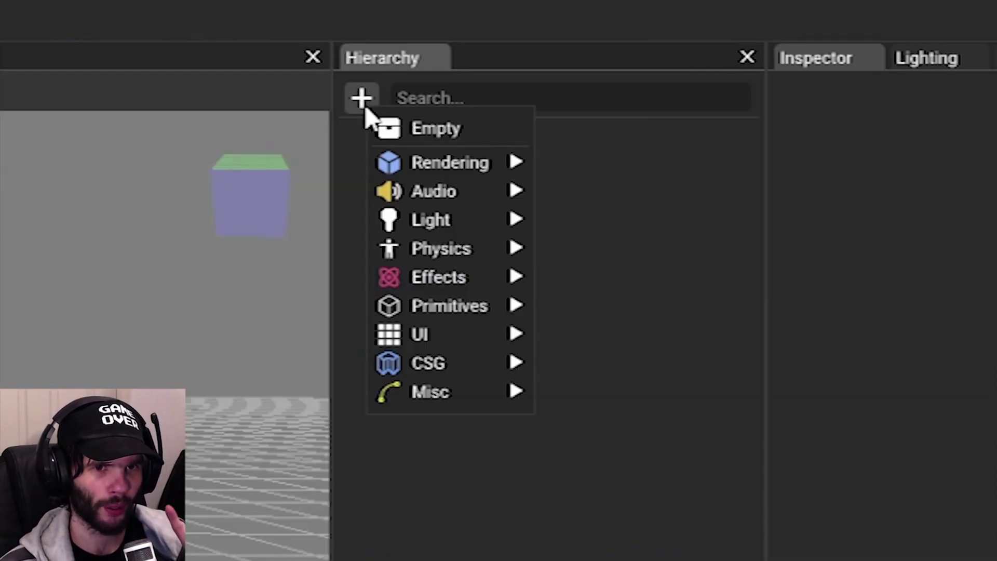
{"action": "mouse_move", "coordinate": [437, 169]}
{"action": "left_click", "coordinate": [630, 196]}
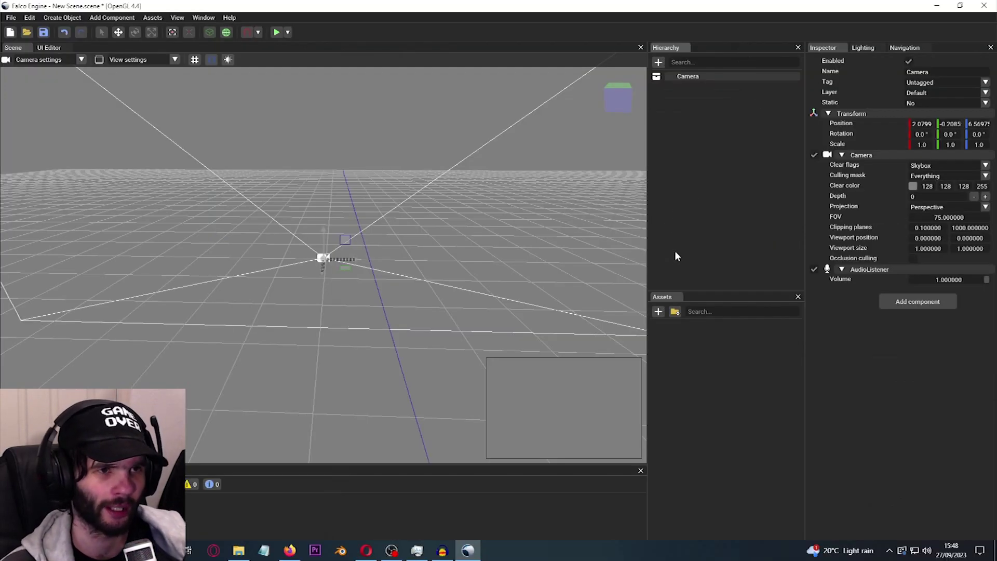
{"action": "left_click", "coordinate": [690, 130]}
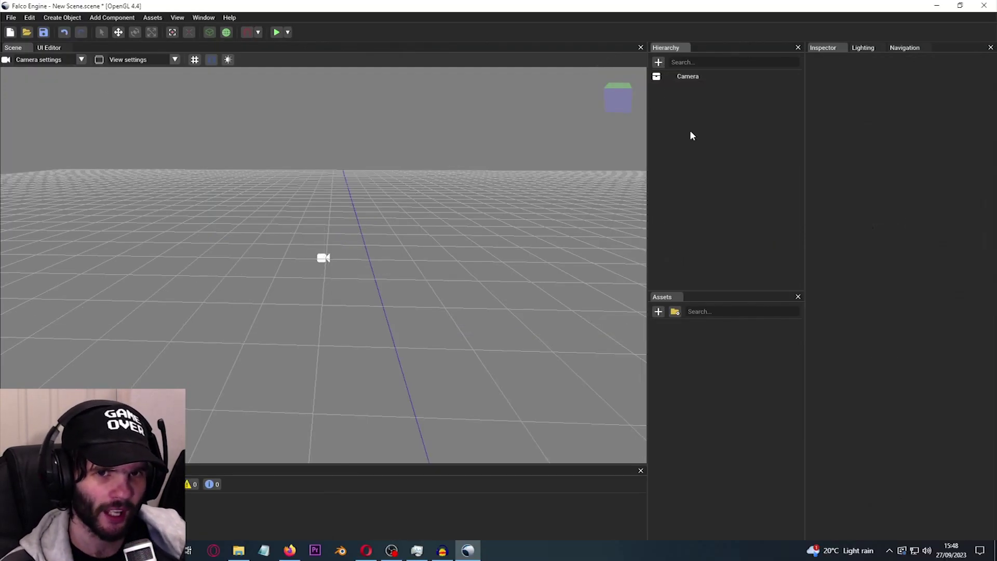
Add a UI canvas to the scene and display its whole frame in the UI Editor.
{"action": "left_click", "coordinate": [659, 62]}
{"action": "mouse_move", "coordinate": [693, 146]}
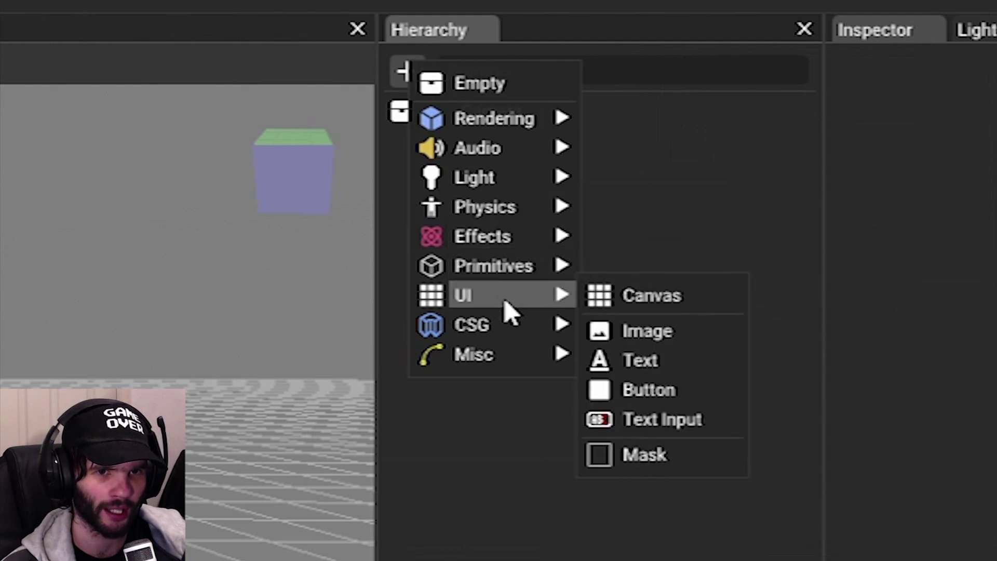
{"action": "left_click", "coordinate": [621, 305]}
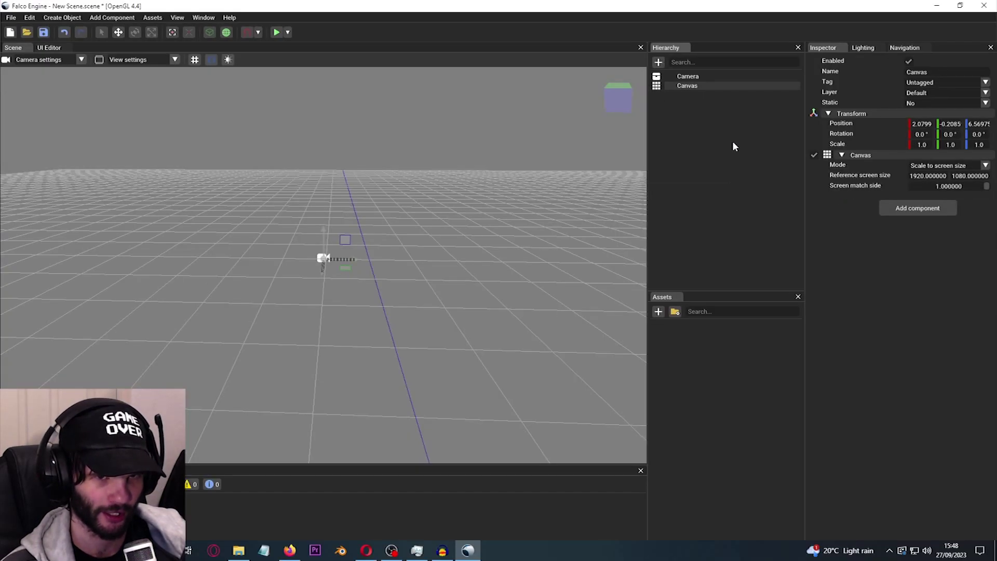
{"action": "left_click", "coordinate": [50, 48]}
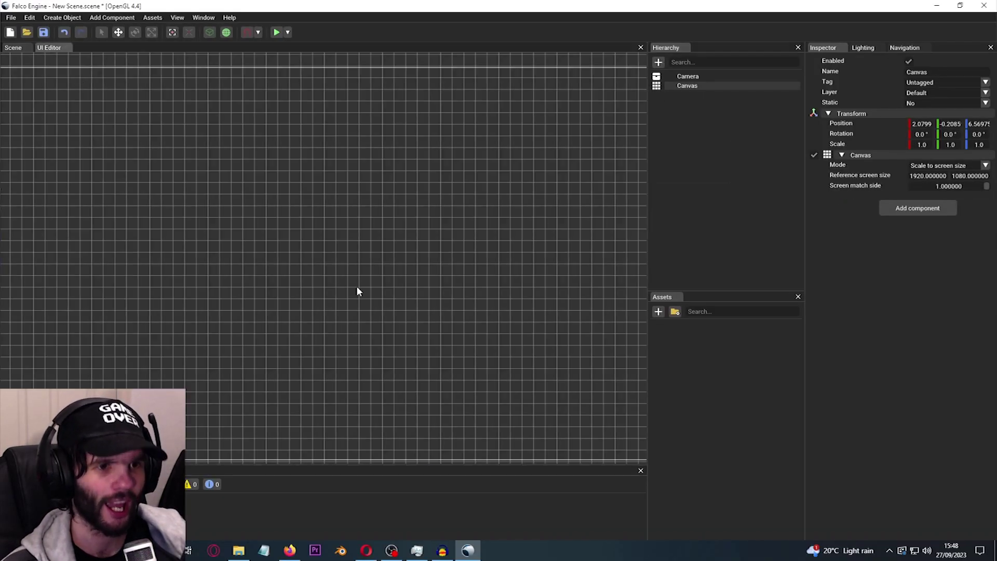
{"action": "scroll", "coordinate": [357, 291], "scroll_direction": "down", "scroll_amount": 2}
{"action": "scroll", "coordinate": [357, 291], "scroll_direction": "up", "scroll_amount": 2}
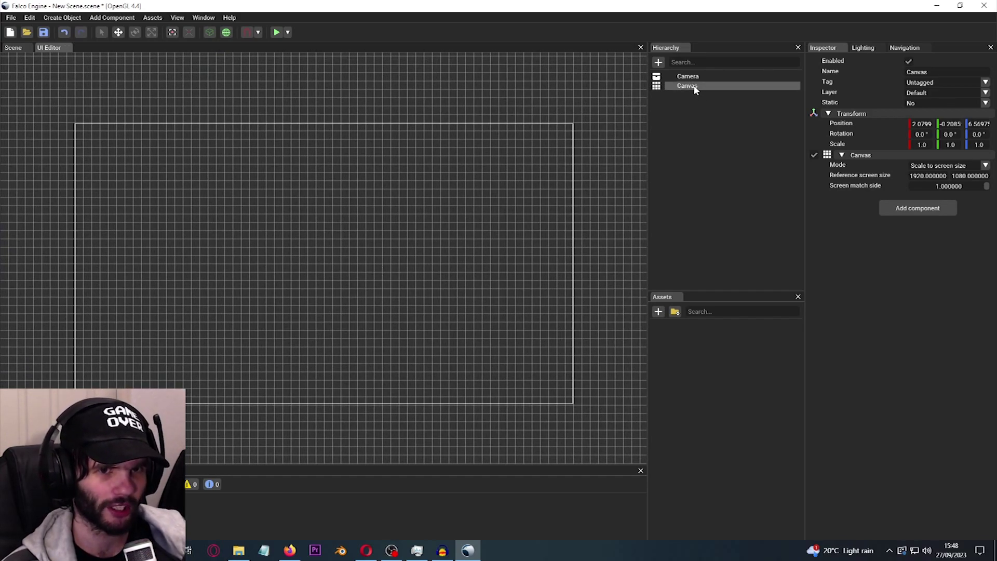
Create a Text element as a child of the canvas and move it near the canvas centre, at about X 964, Y 496.
{"action": "right_click", "coordinate": [695, 87]}
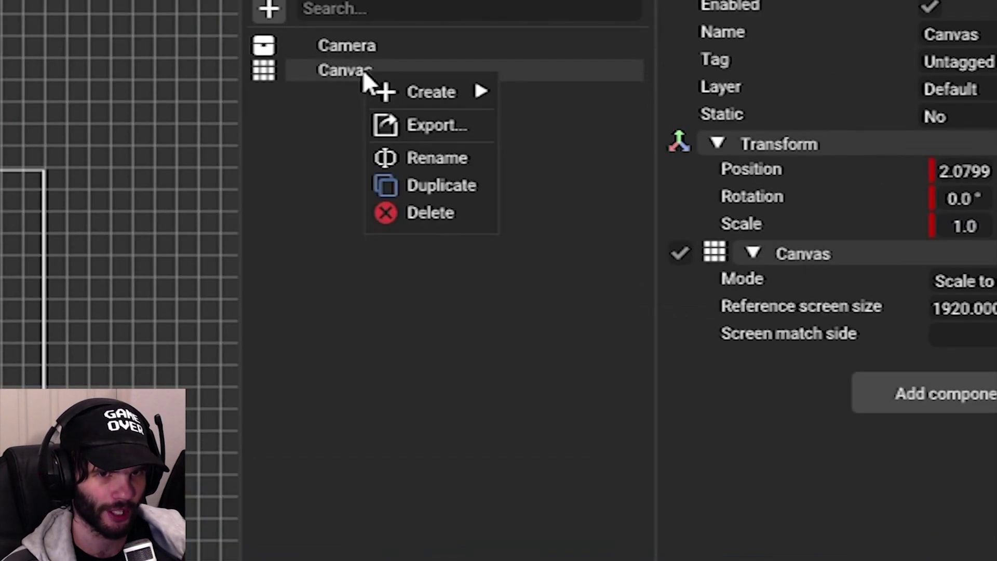
{"action": "mouse_move", "coordinate": [429, 92]}
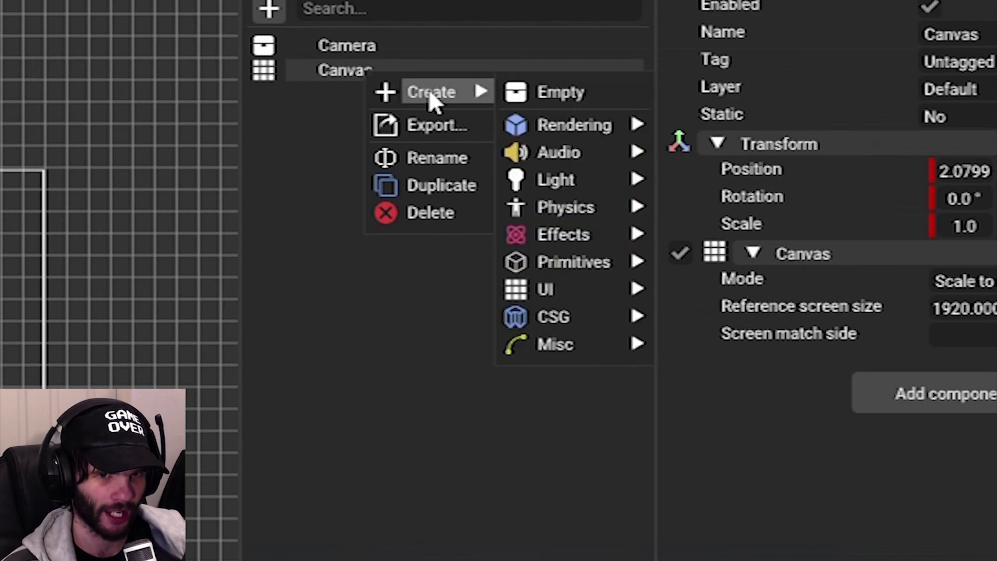
{"action": "mouse_move", "coordinate": [574, 291]}
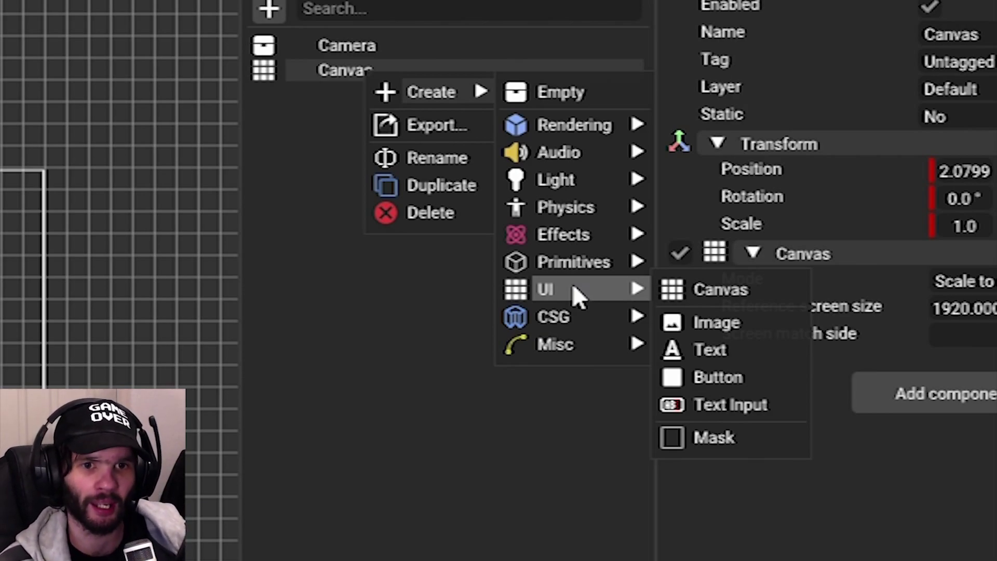
{"action": "left_click", "coordinate": [713, 349]}
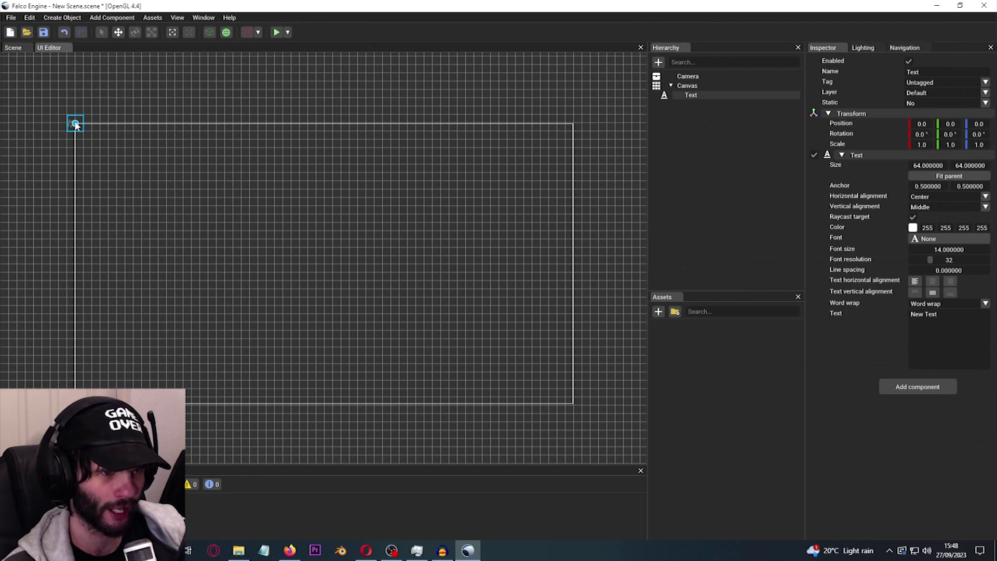
{"action": "left_click_drag", "start_coordinate": [75, 124], "coordinate": [326, 254]}
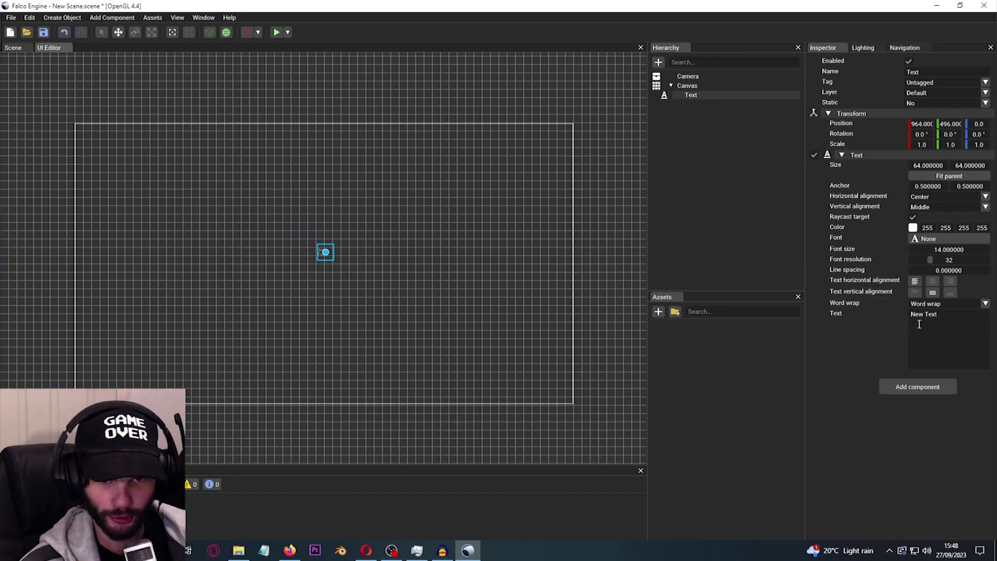
Set the text element's word wrap mode to Break word.
{"action": "left_click", "coordinate": [951, 304]}
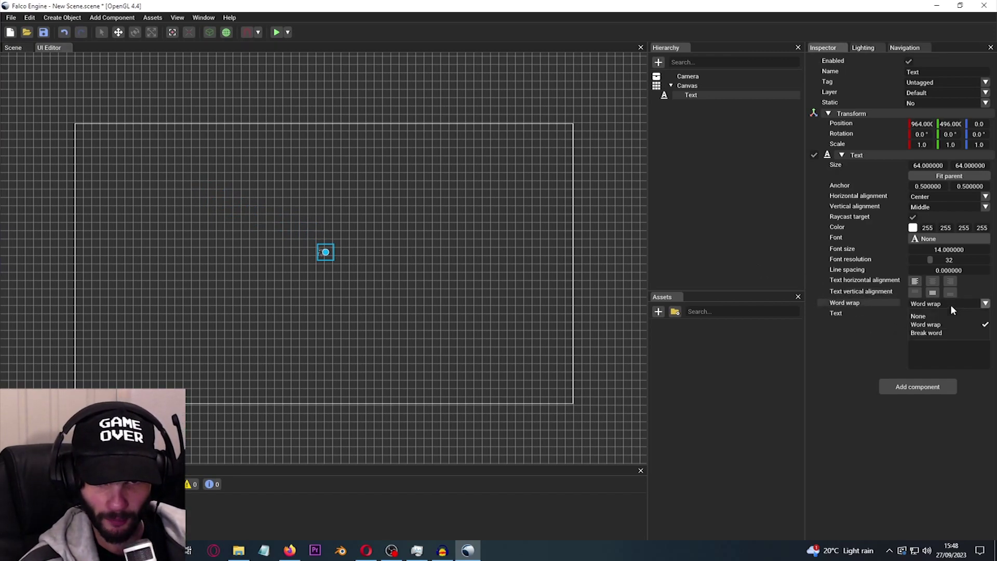
{"action": "left_click", "coordinate": [945, 333]}
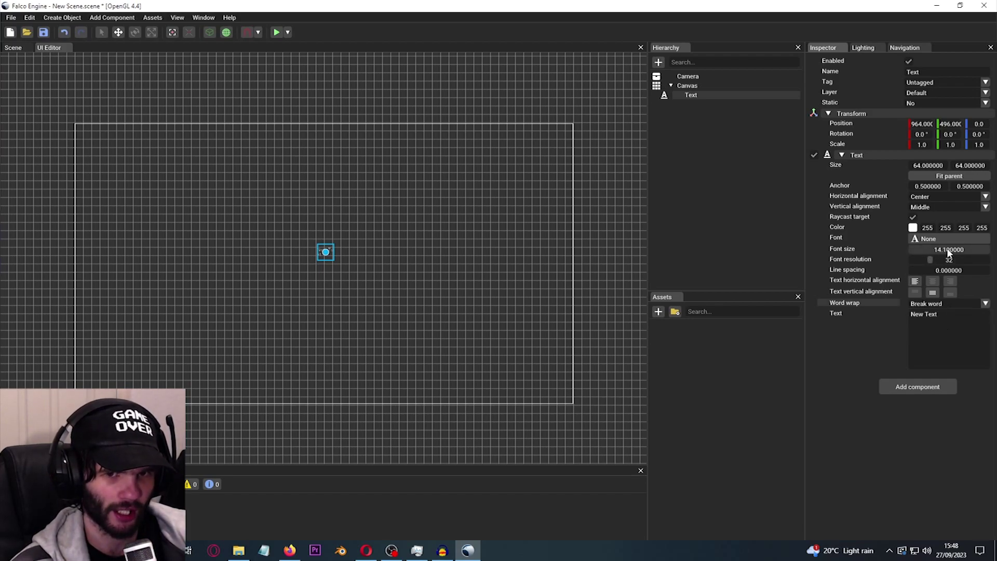
Try a different font size and a font resolution of 84 on the text, undoing each change.
{"action": "left_click_drag", "start_coordinate": [960, 250], "coordinate": [740, 311]}
{"action": "key", "text": "ctrl+z"}
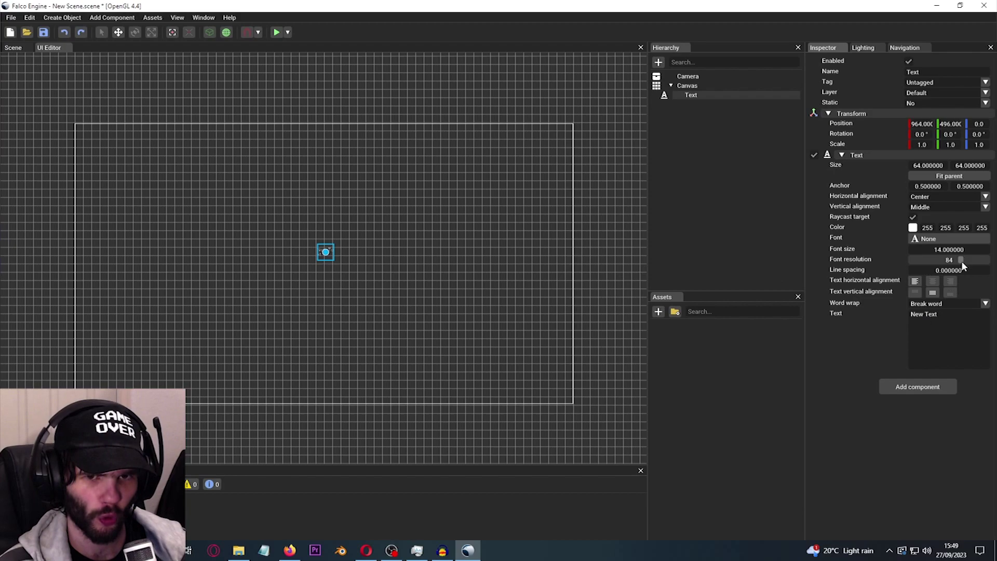
{"action": "left_click_drag", "start_coordinate": [959, 263], "coordinate": [958, 261]}
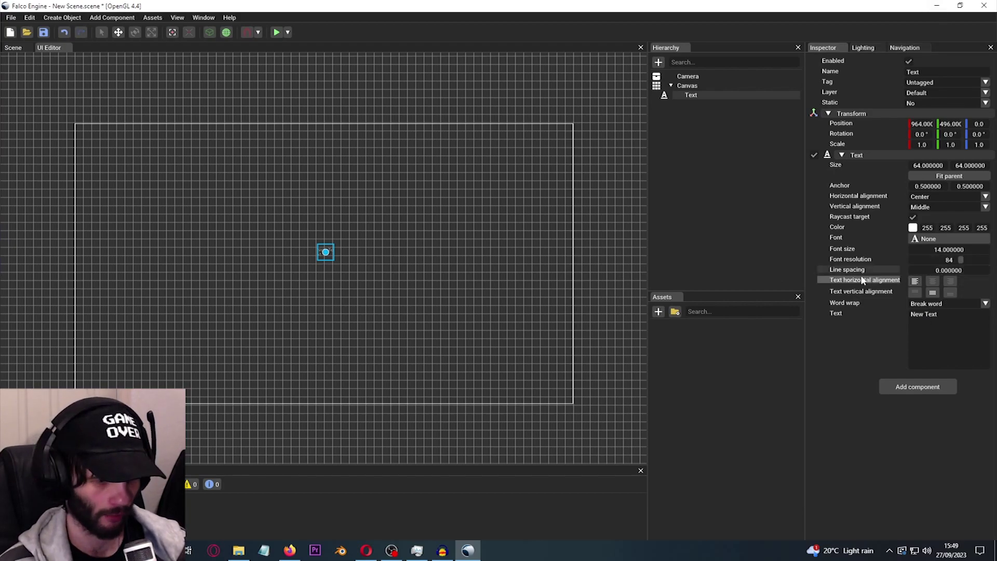
{"action": "key", "text": "ctrl+z"}
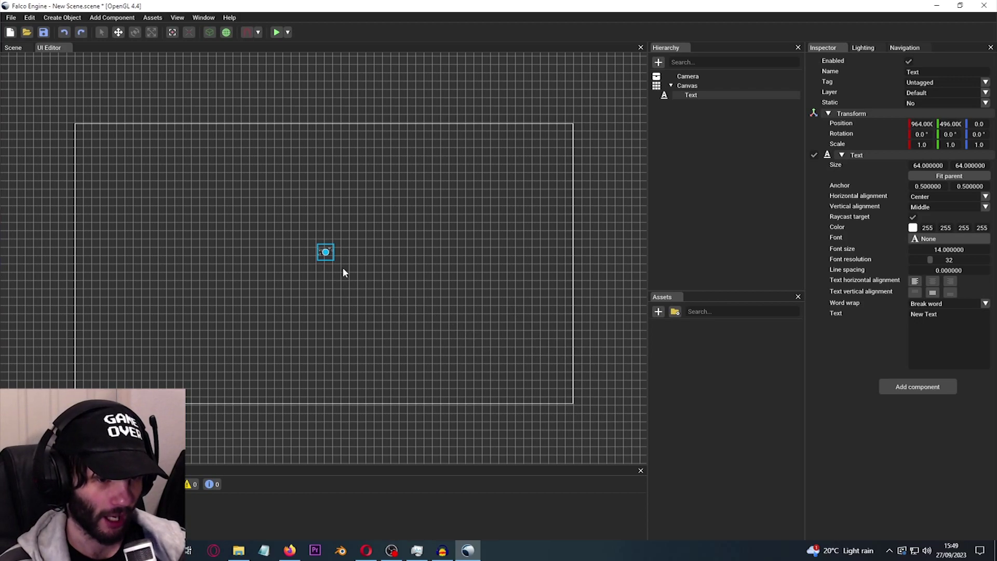
Widen the text box by its outer edge to about 188 units, keeping its height of 64.
{"action": "scroll", "coordinate": [320, 266], "scroll_direction": "up", "scroll_amount": 5}
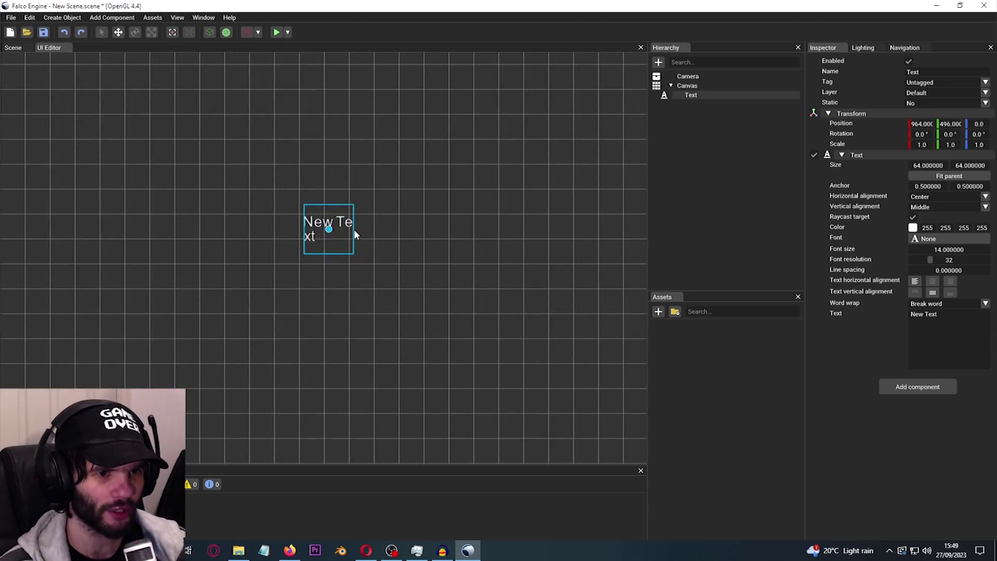
{"action": "scroll", "coordinate": [359, 328], "scroll_direction": "down", "scroll_amount": 5}
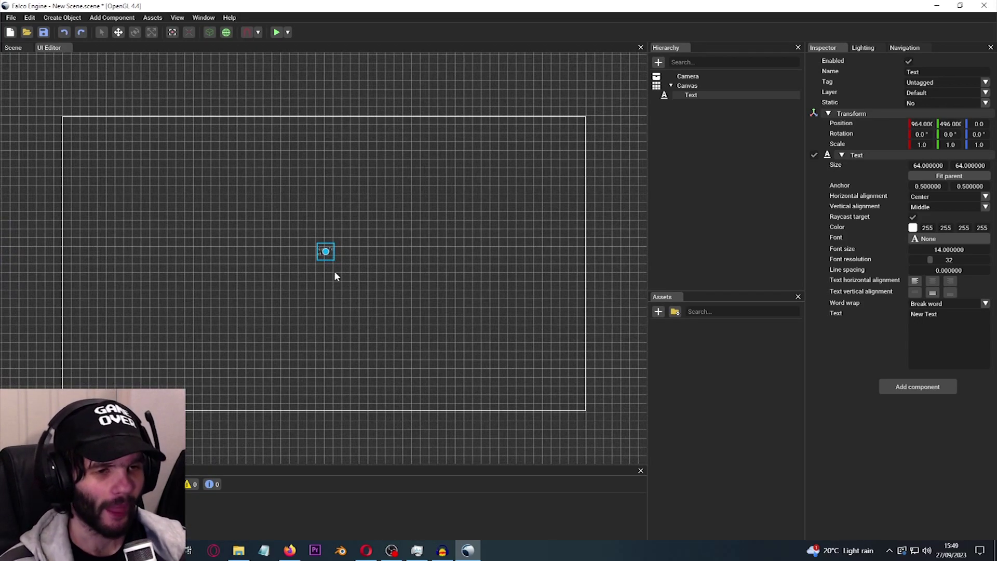
{"action": "left_click_drag", "start_coordinate": [334, 253], "coordinate": [367, 255]}
{"action": "scroll", "coordinate": [331, 285], "scroll_direction": "up", "scroll_amount": 3}
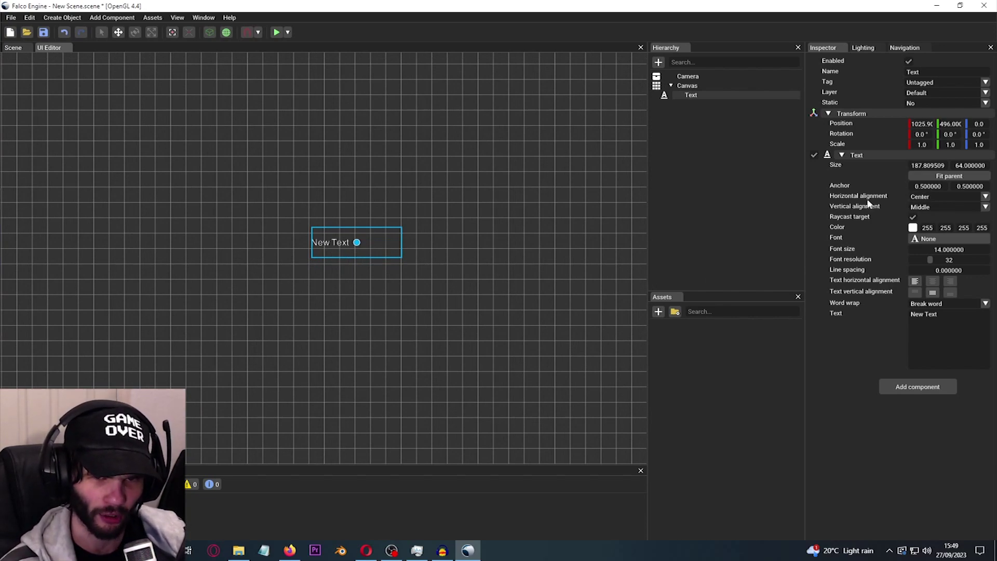
Review the text element's alignment choices, selecting Center for horizontal and Middle for vertical alignment.
{"action": "left_click", "coordinate": [927, 197]}
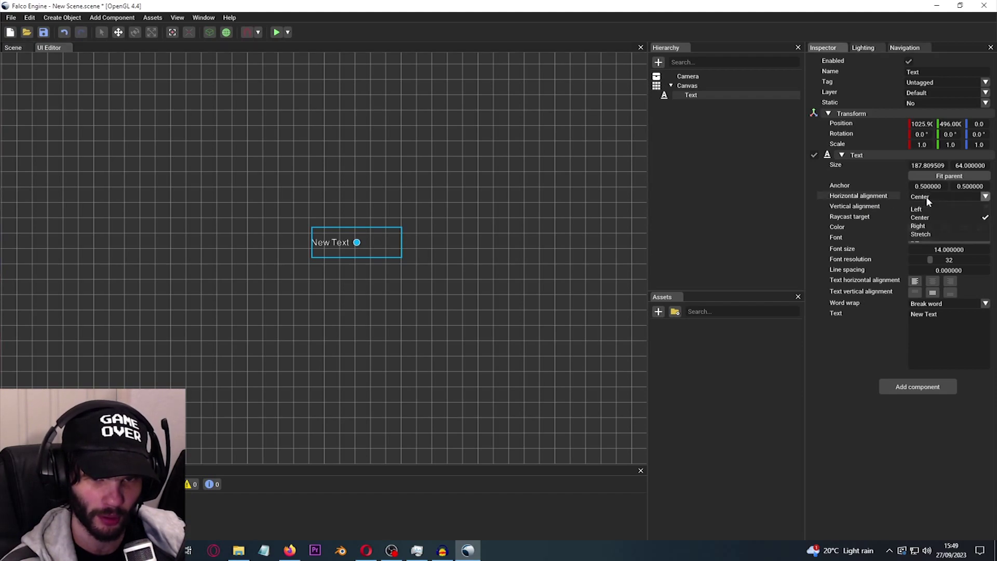
{"action": "left_click", "coordinate": [928, 218]}
{"action": "left_click", "coordinate": [930, 207]}
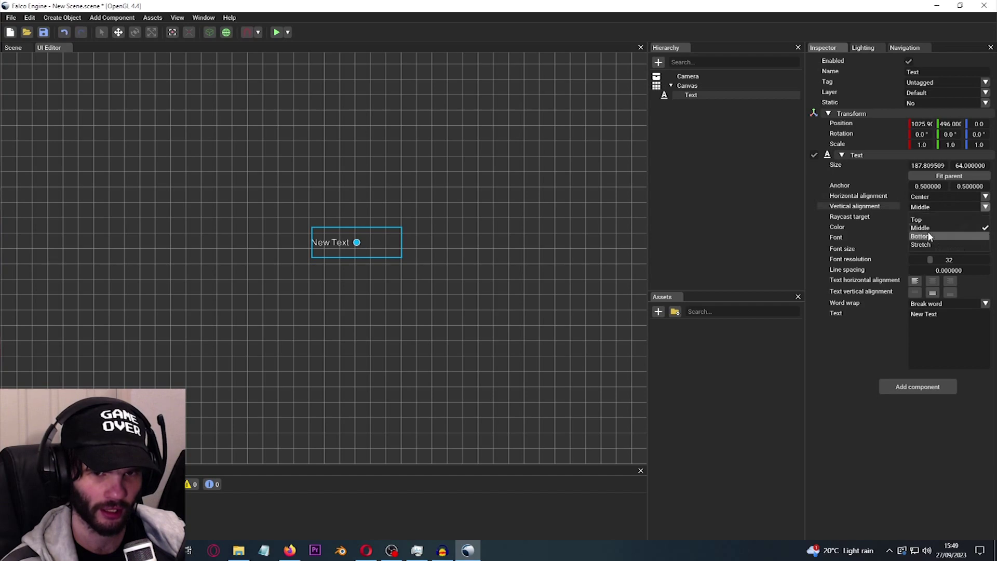
{"action": "left_click", "coordinate": [931, 228]}
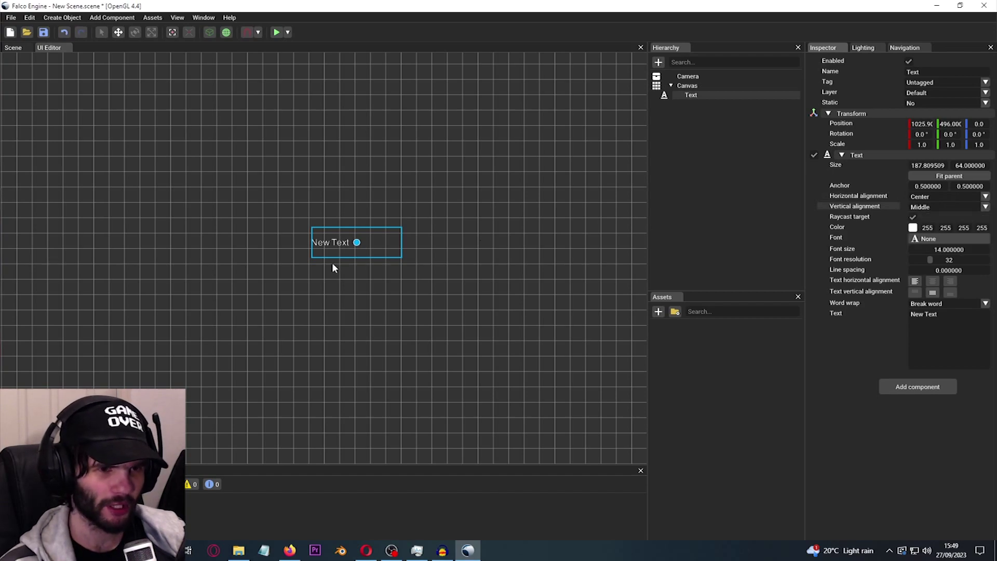
Widen the text box to about 467 units and centre the text horizontally inside it.
{"action": "left_click_drag", "start_coordinate": [312, 242], "coordinate": [195, 244]}
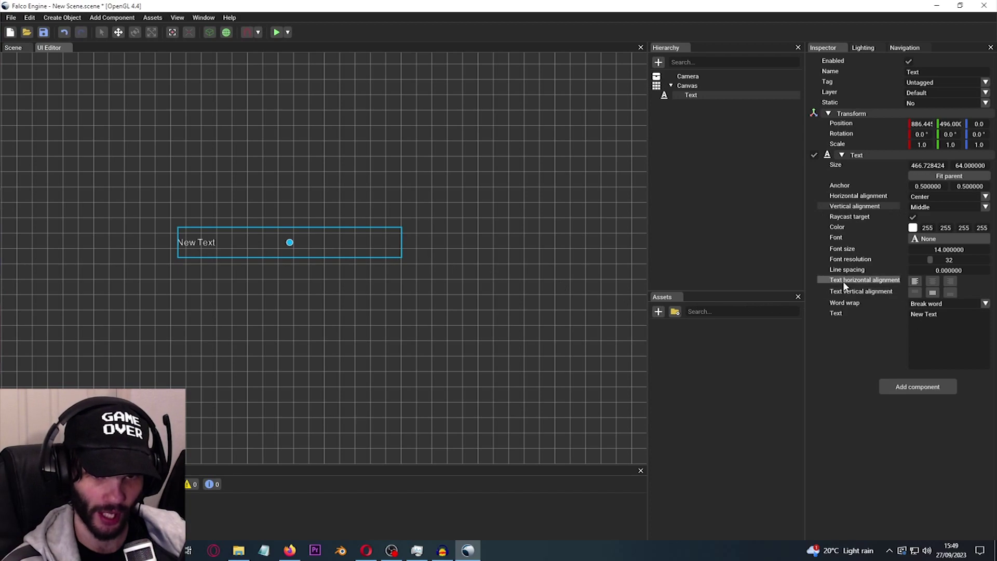
{"action": "left_click", "coordinate": [933, 282]}
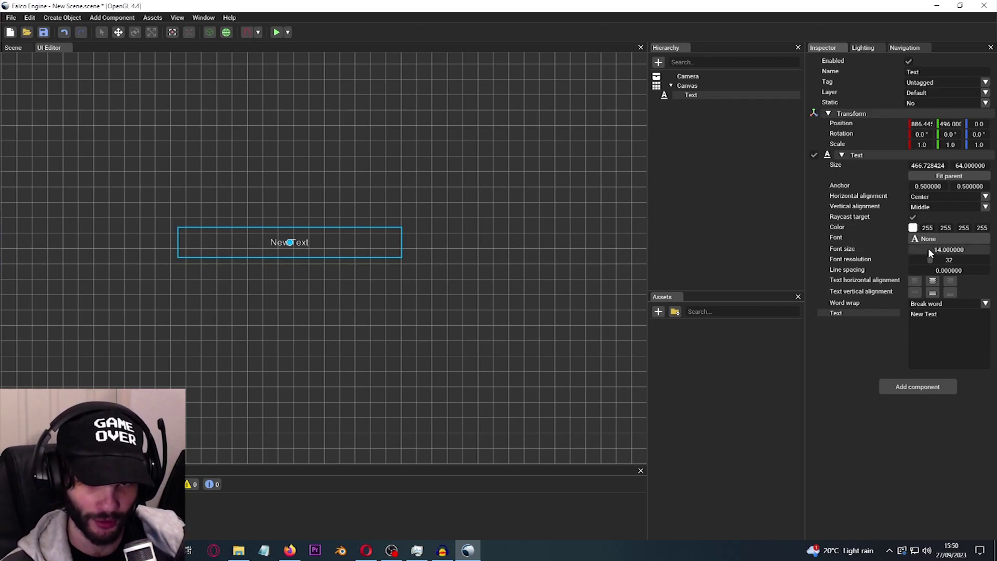
Increase the text's font size to about 29, undoing the first trial change.
{"action": "left_click_drag", "start_coordinate": [971, 249], "coordinate": [871, 259]}
{"action": "key", "text": "ctrl+z"}
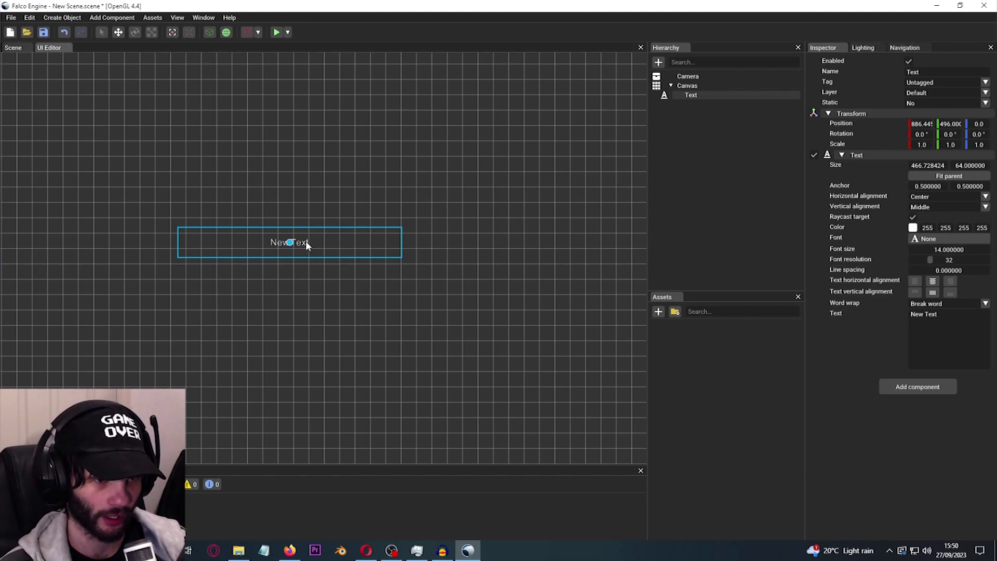
{"action": "left_click", "coordinate": [938, 253]}
{"action": "left_click_drag", "start_coordinate": [943, 253], "coordinate": [970, 252]}
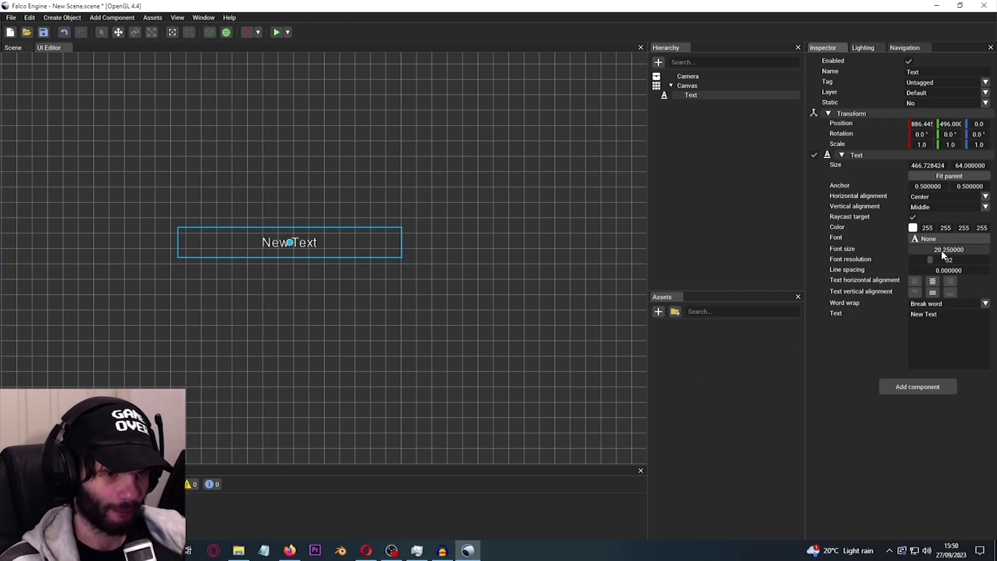
{"action": "left_click_drag", "start_coordinate": [963, 250], "coordinate": [963, 252]}
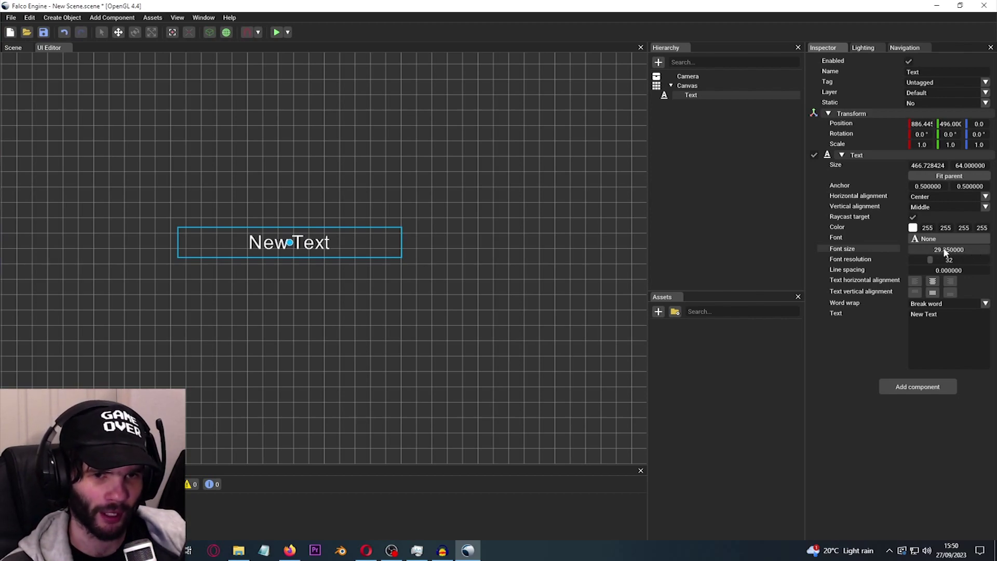
Set the text's font size to about 47 and try the Word wrap option before restoring word wrap to Break word.
{"action": "left_click_drag", "start_coordinate": [945, 252], "coordinate": [974, 251]}
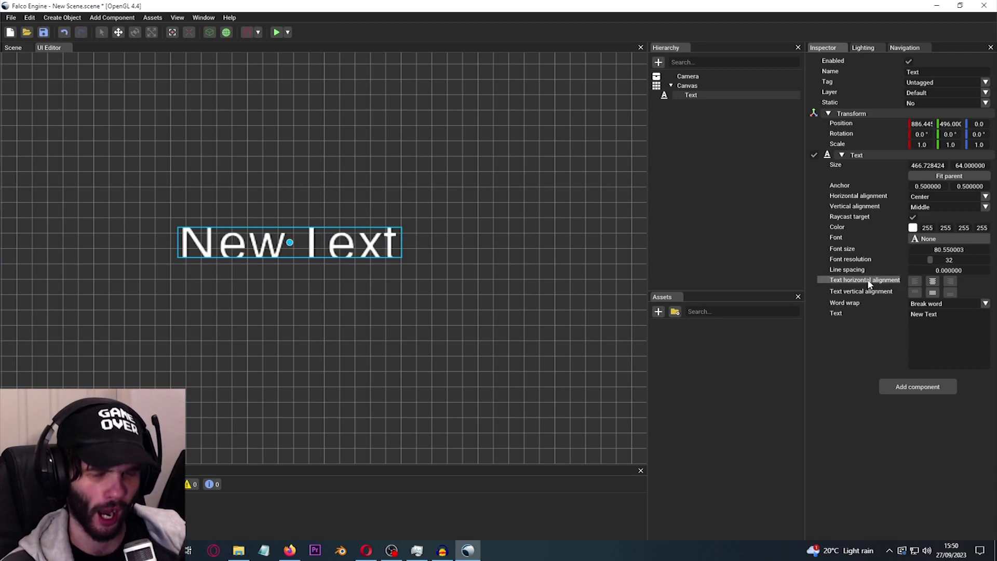
{"action": "left_click", "coordinate": [934, 303]}
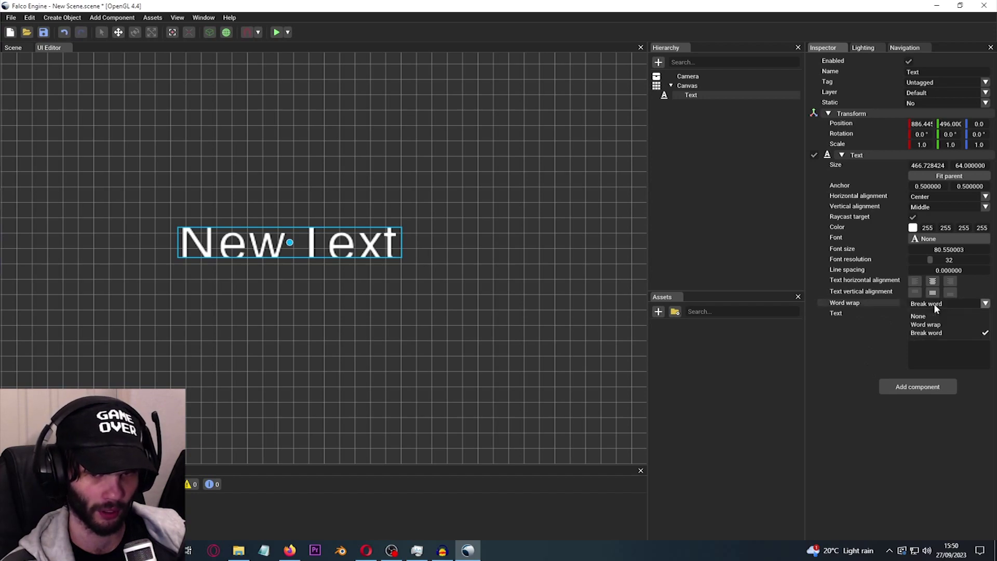
{"action": "left_click", "coordinate": [930, 324]}
{"action": "left_click", "coordinate": [931, 304]}
{"action": "left_click", "coordinate": [930, 333]}
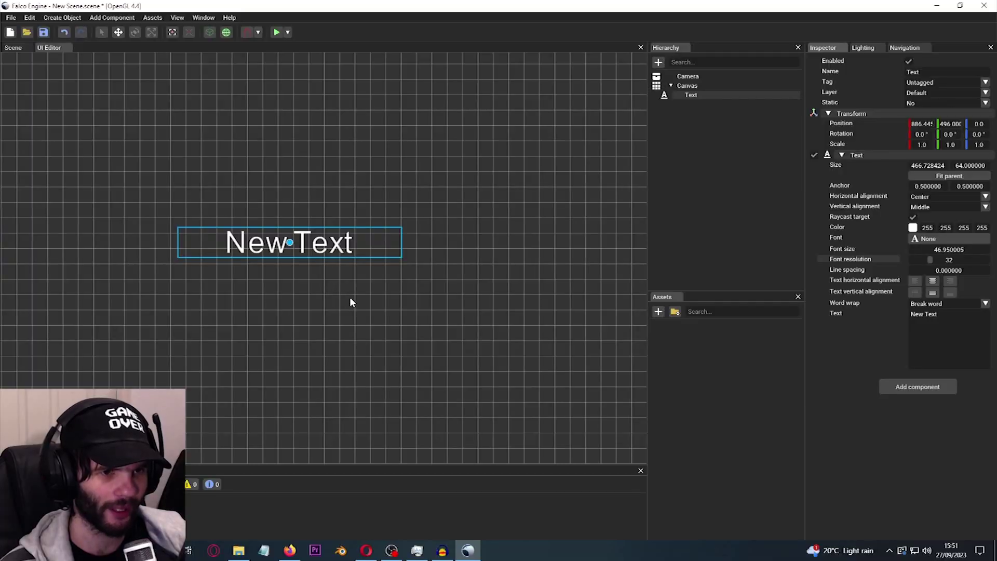
Deselect the text element, switch to the Scene view, and try to play the scene without saving it.
{"action": "scroll", "coordinate": [347, 301], "scroll_direction": "down", "scroll_amount": 2}
{"action": "scroll", "coordinate": [343, 298], "scroll_direction": "down", "scroll_amount": 2}
{"action": "scroll", "coordinate": [363, 270], "scroll_direction": "up", "scroll_amount": 2}
{"action": "left_click", "coordinate": [371, 282]}
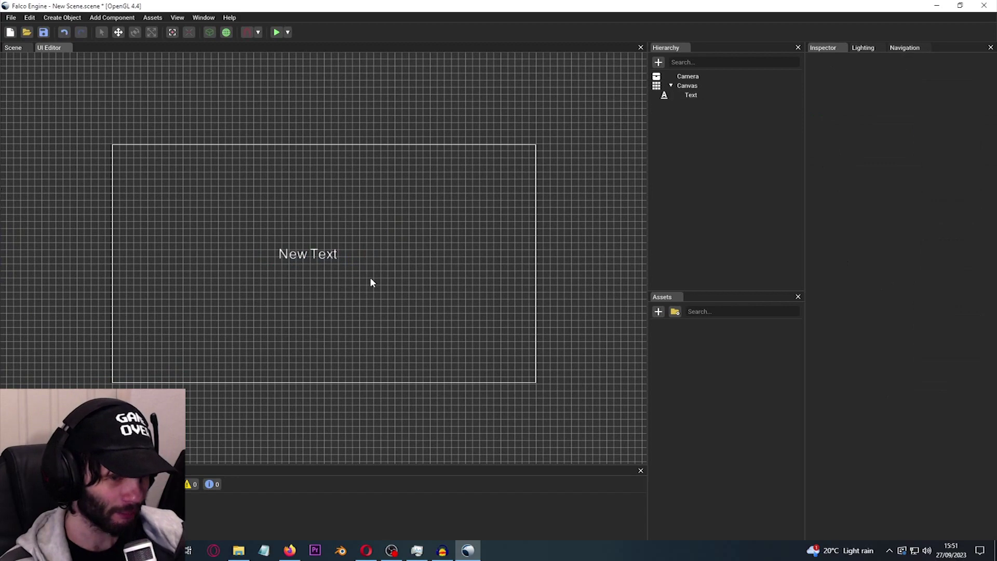
{"action": "left_click", "coordinate": [12, 49]}
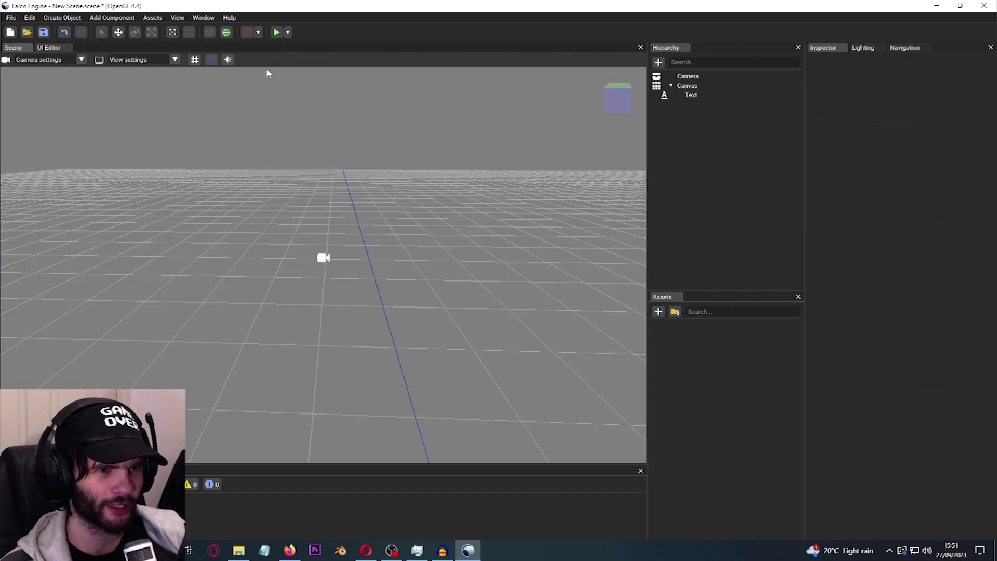
{"action": "left_click", "coordinate": [278, 32]}
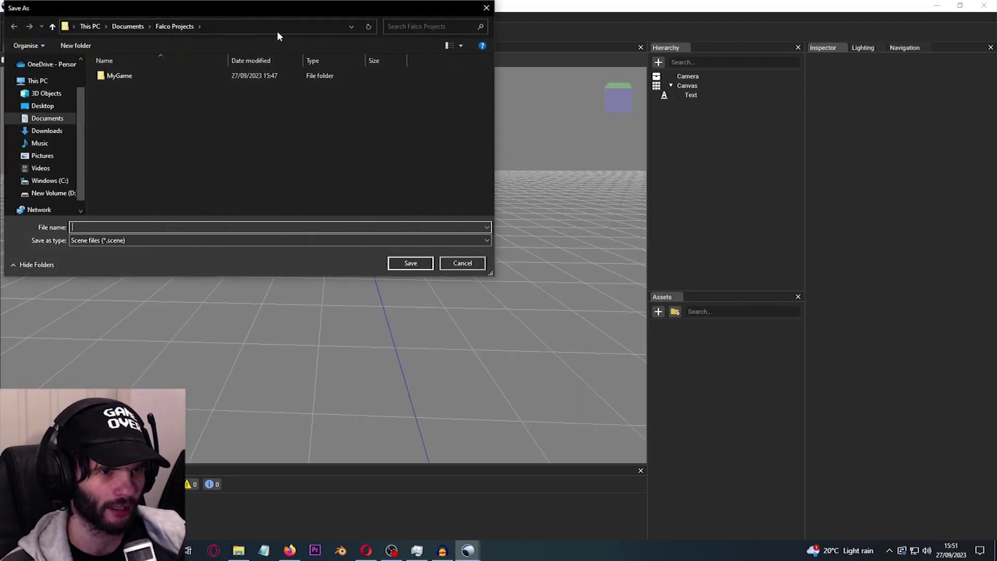
{"action": "left_click", "coordinate": [463, 263]}
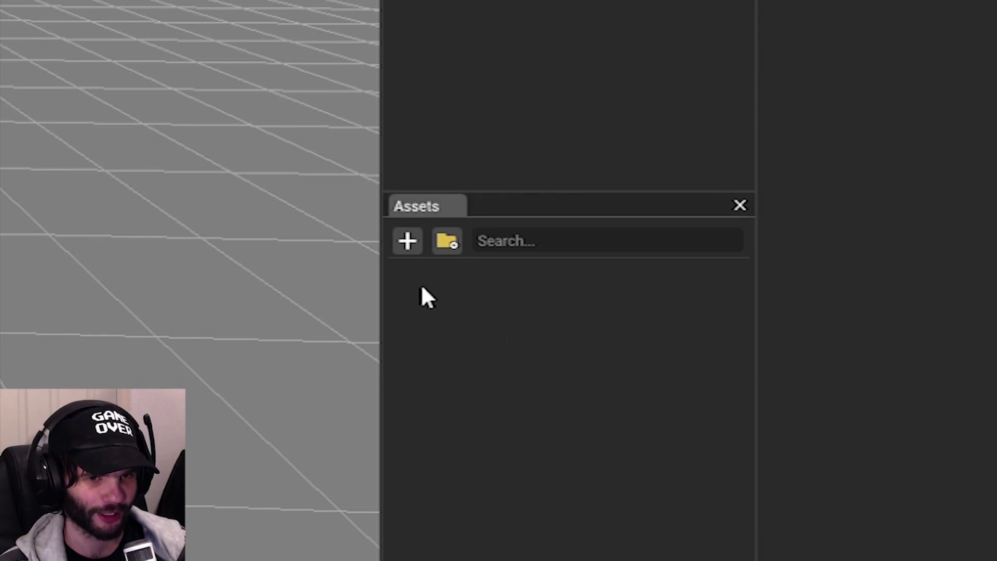
Create a folder named Scenes in the project's assets.
{"action": "left_click", "coordinate": [408, 241]}
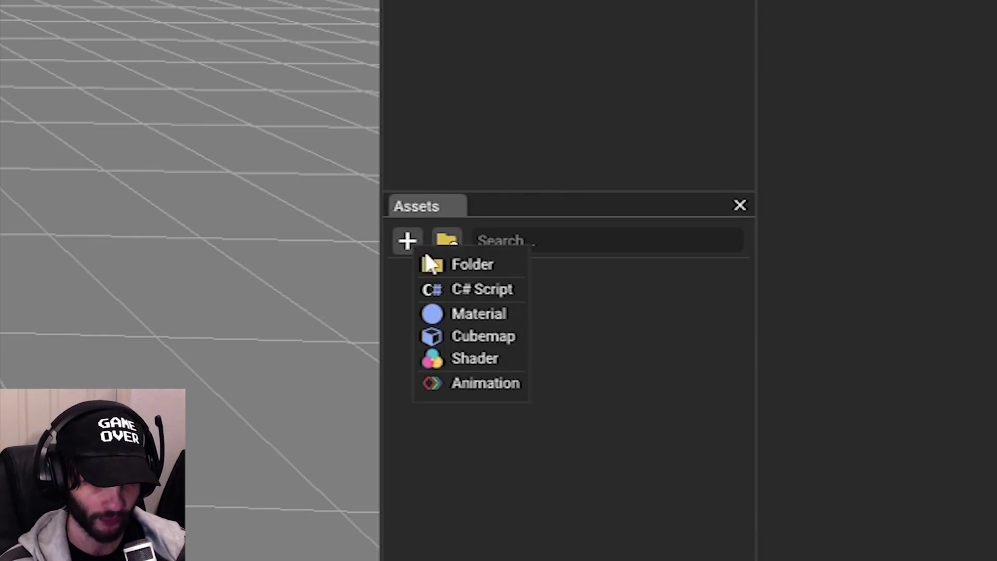
{"action": "left_click", "coordinate": [459, 263]}
{"action": "type", "text": "Scenes"}
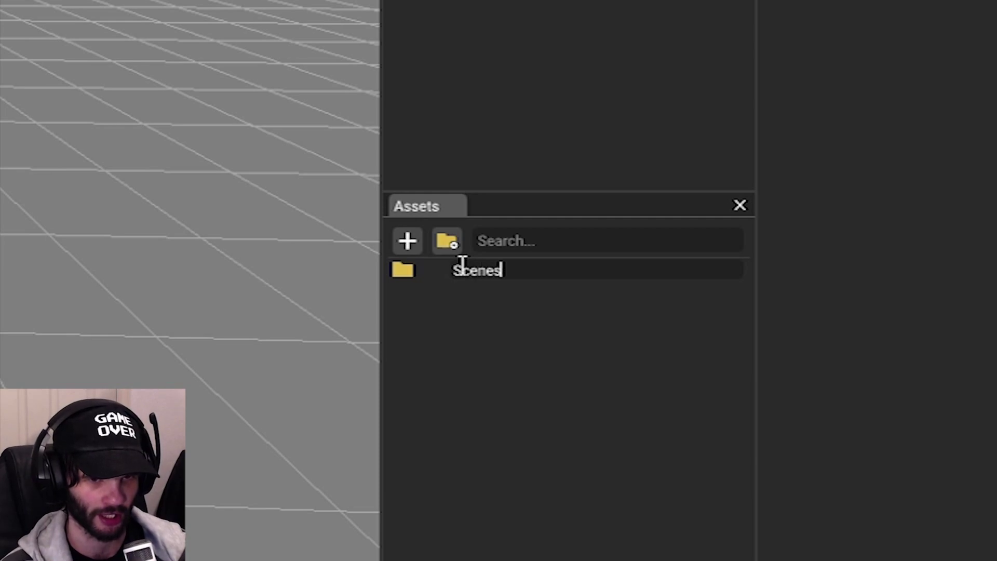
{"action": "key", "text": "Return"}
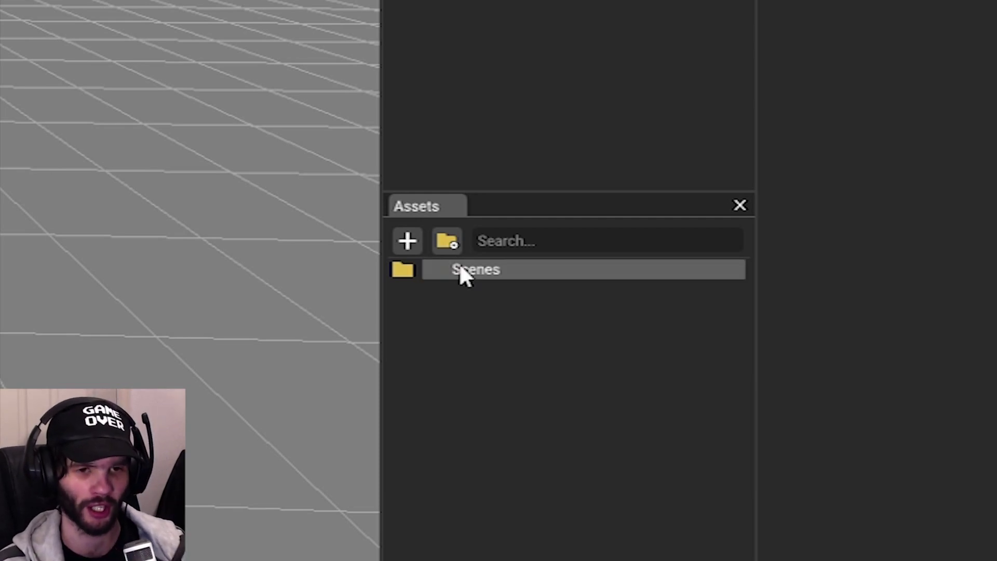
{"action": "right_click", "coordinate": [477, 274]}
{"action": "mouse_move", "coordinate": [539, 292]}
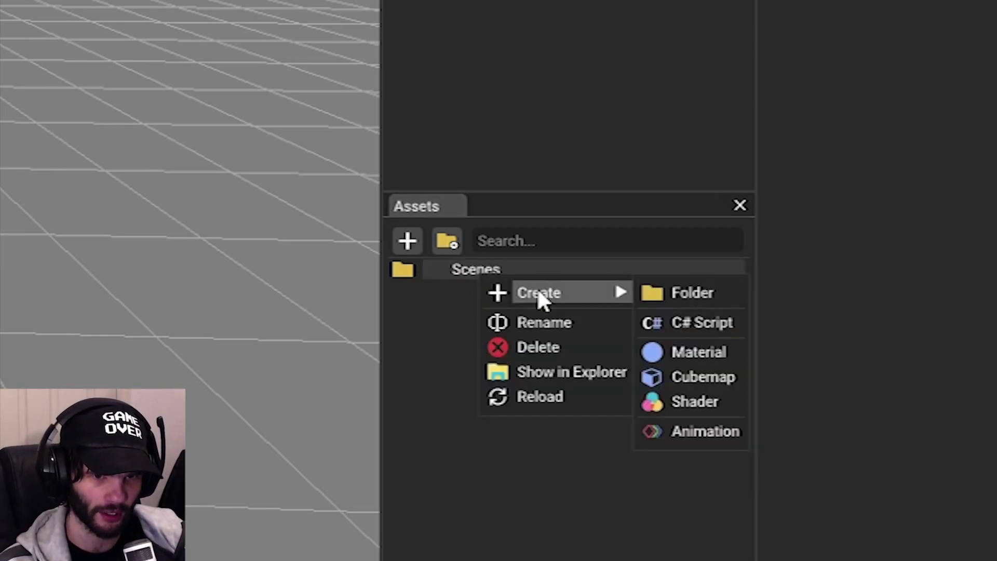
{"action": "left_click", "coordinate": [416, 353]}
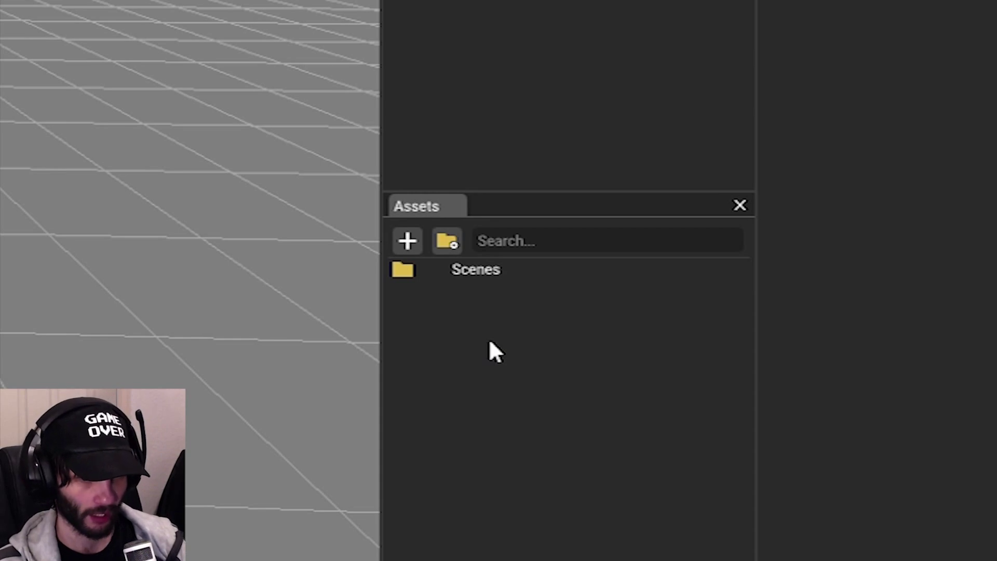
Save the scene as Scene1 in the Assets/Scenes folder of the MyGame project.
{"action": "key", "text": "ctrl+s"}
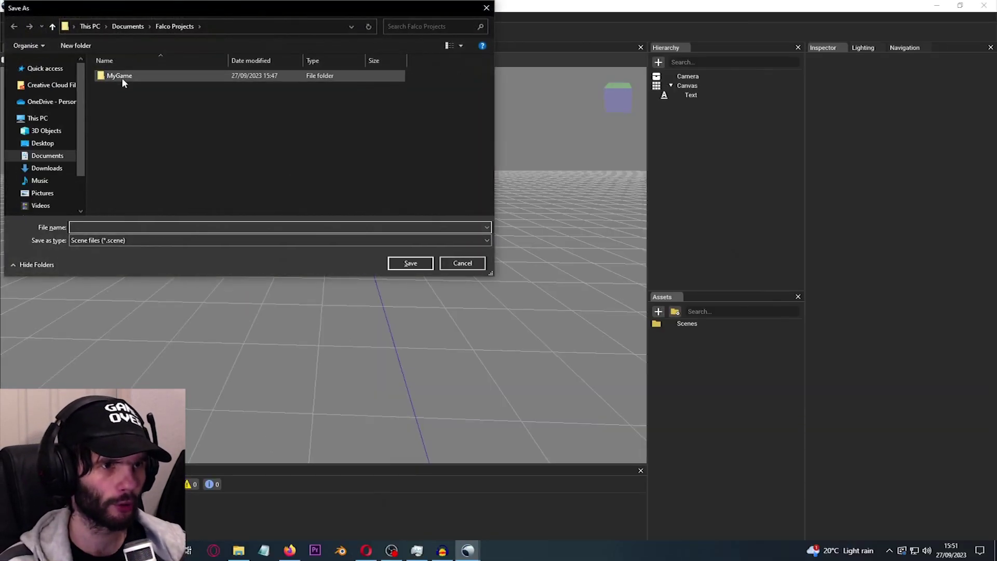
{"action": "double_click", "coordinate": [121, 77]}
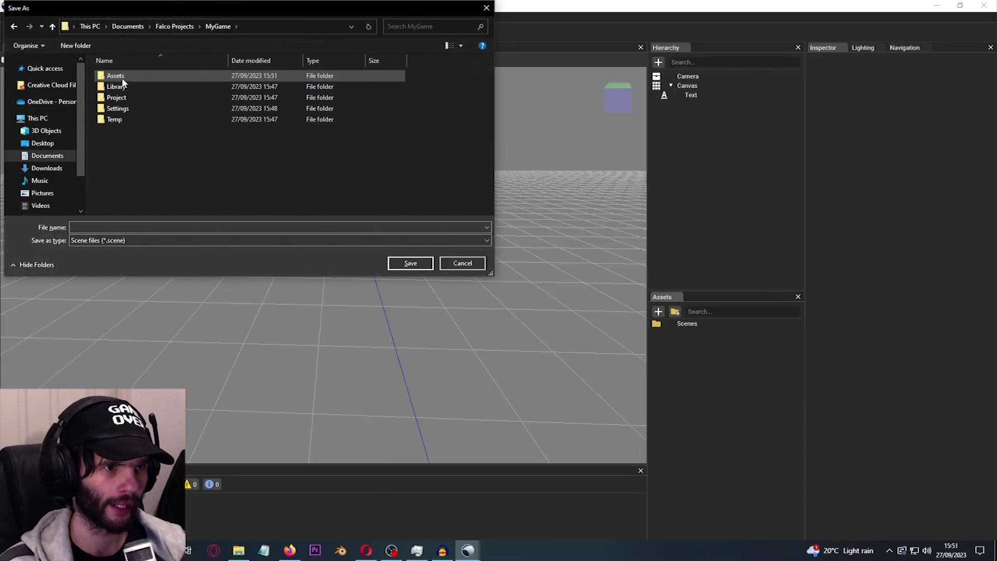
{"action": "double_click", "coordinate": [128, 75]}
{"action": "double_click", "coordinate": [128, 75]}
{"action": "left_click", "coordinate": [120, 227]}
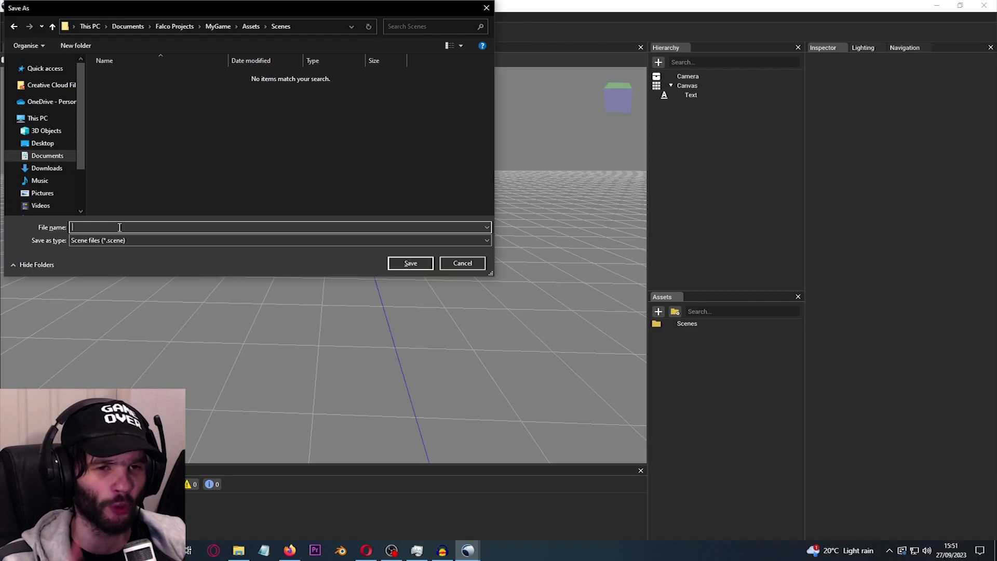
{"action": "type", "text": "Scene1"}
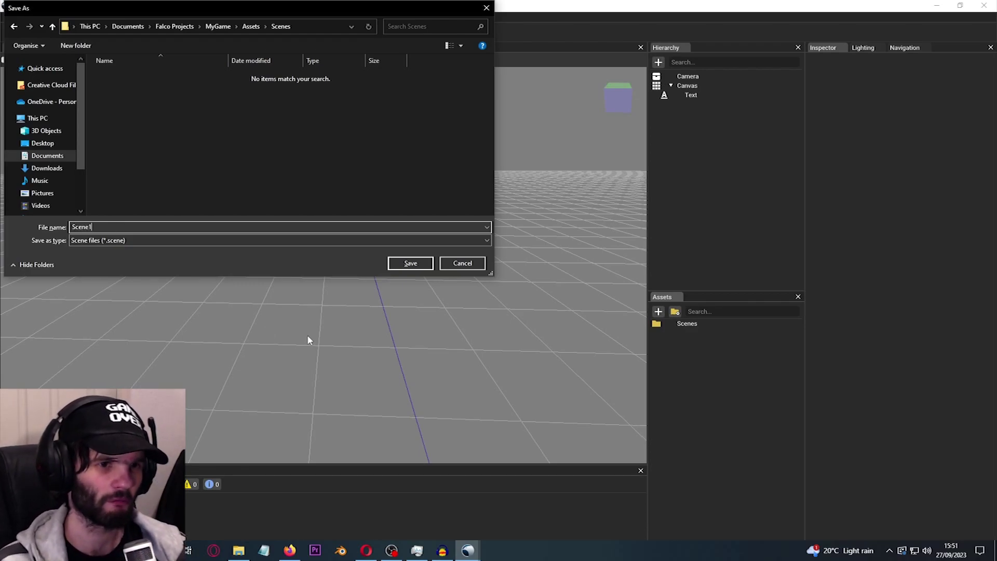
{"action": "left_click", "coordinate": [413, 263]}
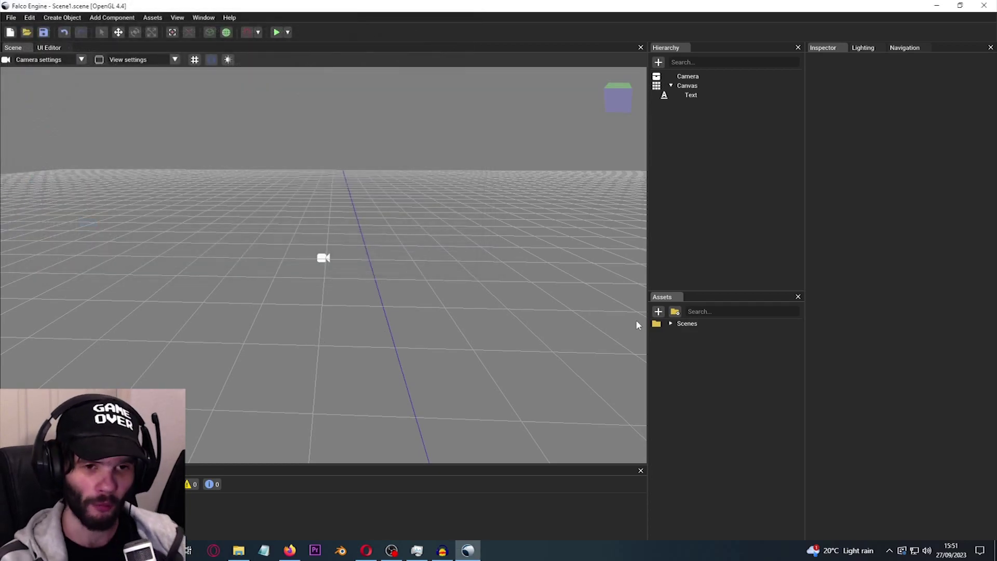
Expand the Scenes folder, then play the scene briefly to preview the text in the game and stop it.
{"action": "left_click", "coordinate": [669, 324]}
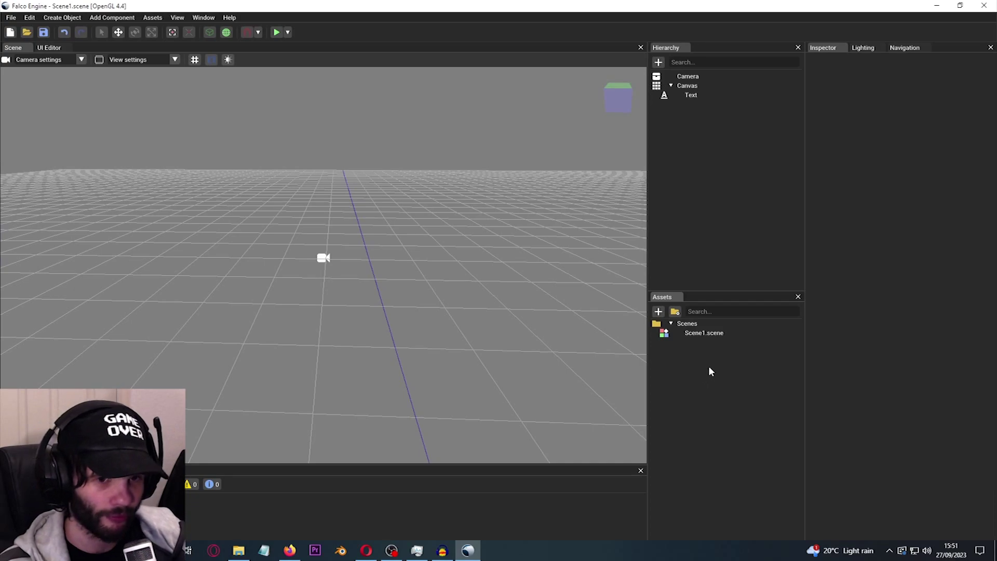
{"action": "left_click", "coordinate": [275, 33]}
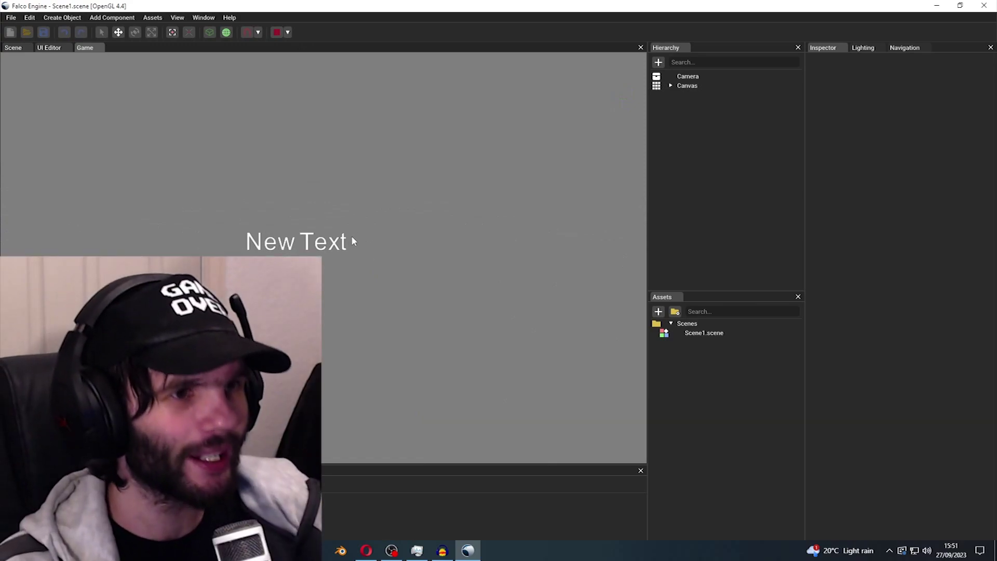
{"action": "left_click", "coordinate": [277, 33]}
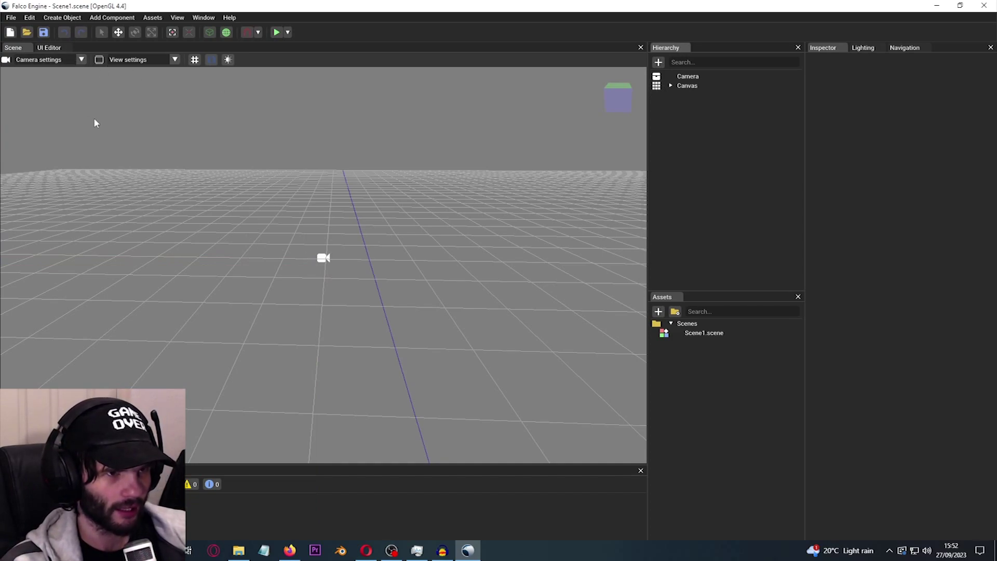
Review the available editor windows, the camera's properties and the UI Editor.
{"action": "left_click", "coordinate": [210, 20]}
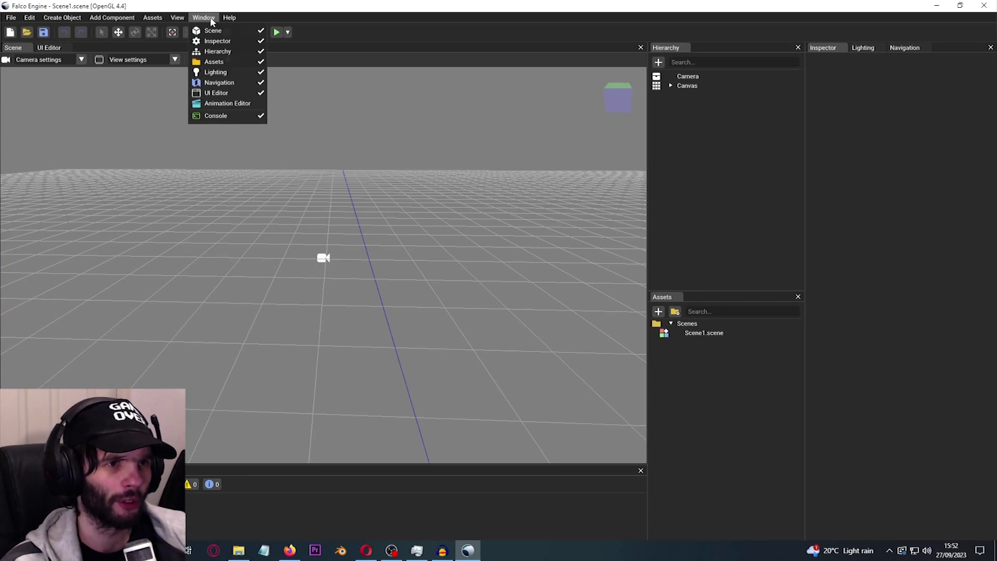
{"action": "left_click", "coordinate": [210, 20]}
{"action": "left_click", "coordinate": [709, 77]}
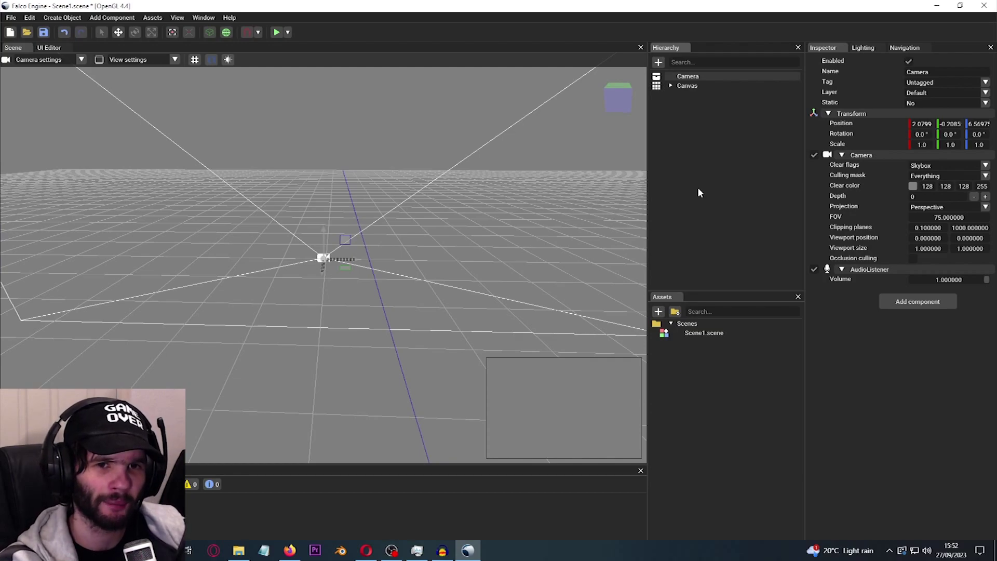
{"action": "left_click", "coordinate": [58, 49]}
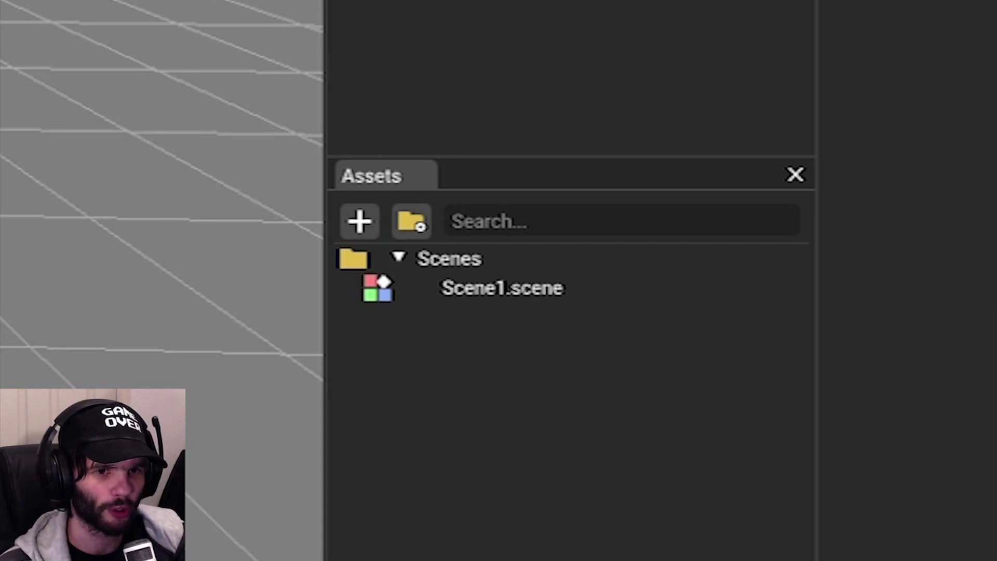
Create a second asset folder named Scripts alongside the Scenes folder.
{"action": "left_click", "coordinate": [362, 233]}
{"action": "left_click", "coordinate": [421, 253]}
{"action": "type", "text": "Scritps"}
{"action": "key", "text": "BackSpace"}
{"action": "key", "text": "BackSpace"}
{"action": "key", "text": "BackSpace"}
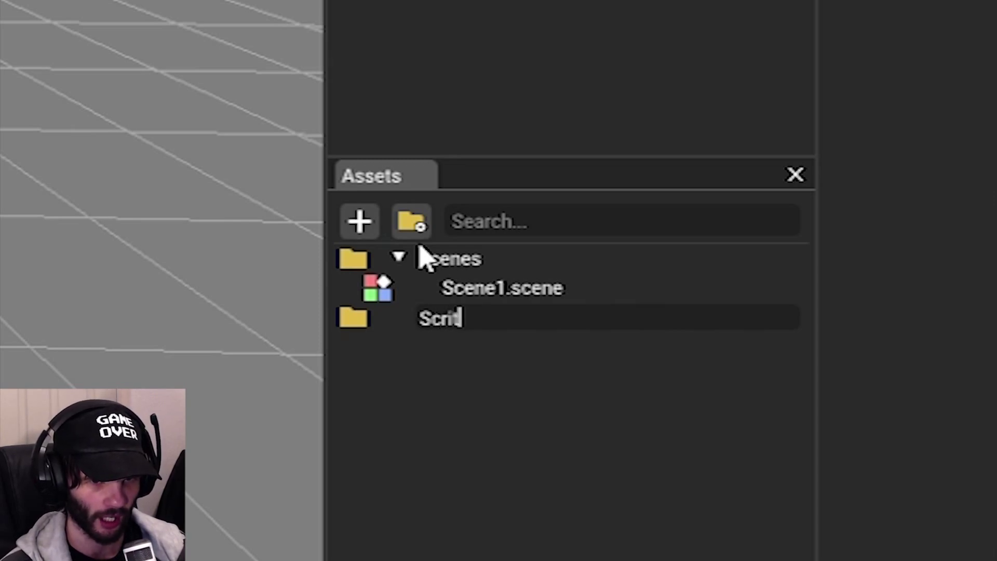
{"action": "type", "text": "pts"}
{"action": "key", "text": "Return"}
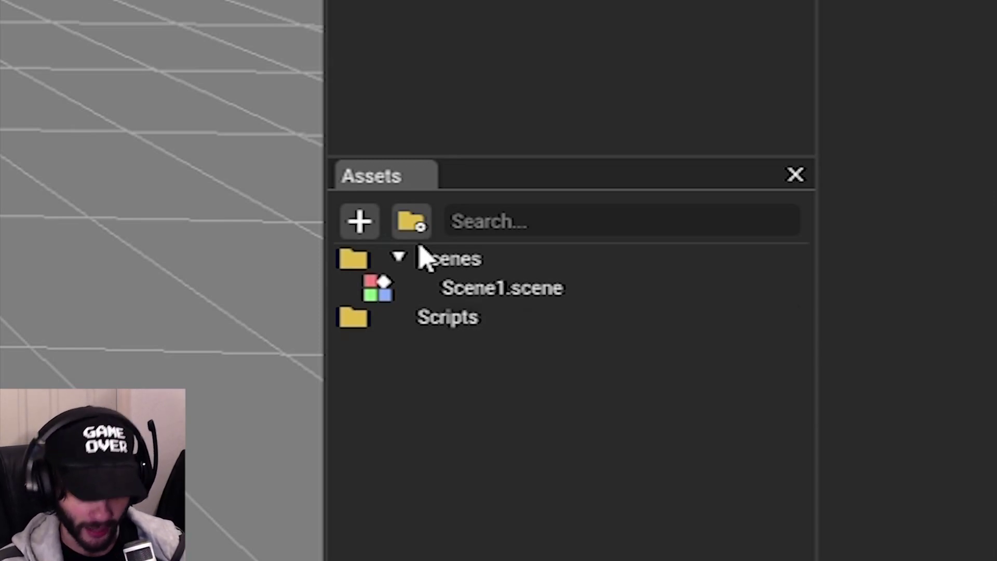
Create a C# script named HelloWorld inside the Scripts folder.
{"action": "right_click", "coordinate": [467, 319]}
{"action": "mouse_move", "coordinate": [570, 353]}
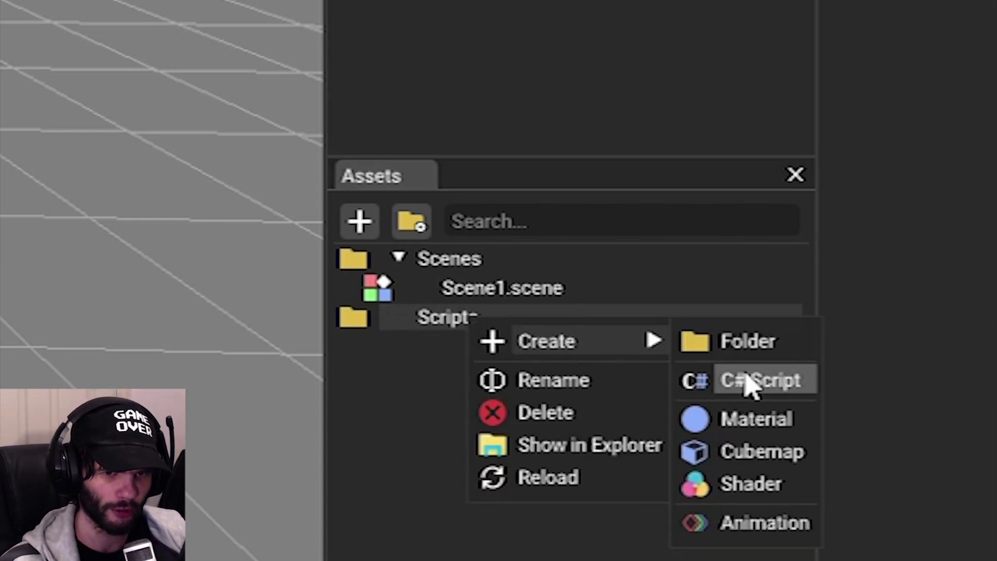
{"action": "left_click", "coordinate": [757, 390]}
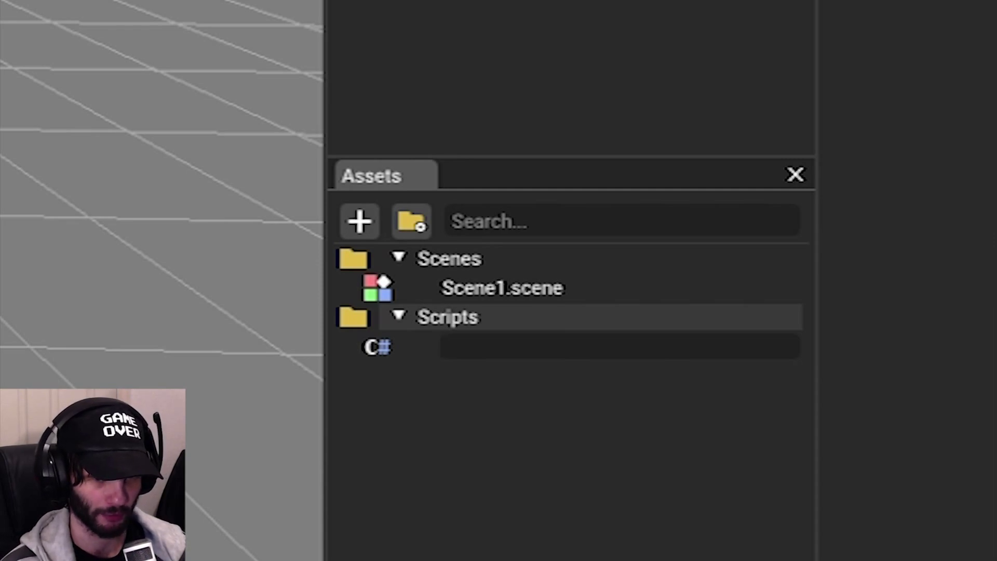
{"action": "type", "text": "He"}
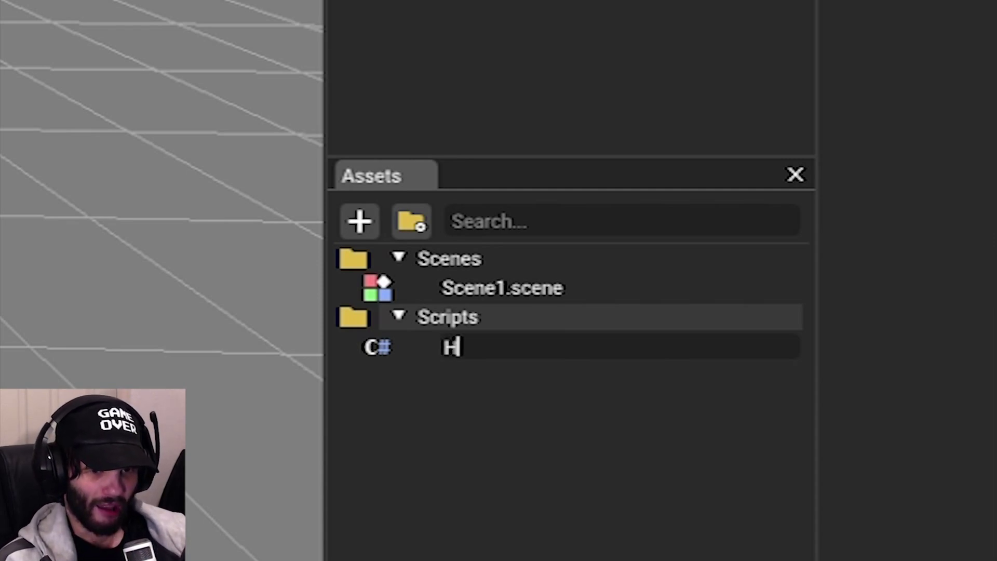
{"action": "type", "text": "Wor"}
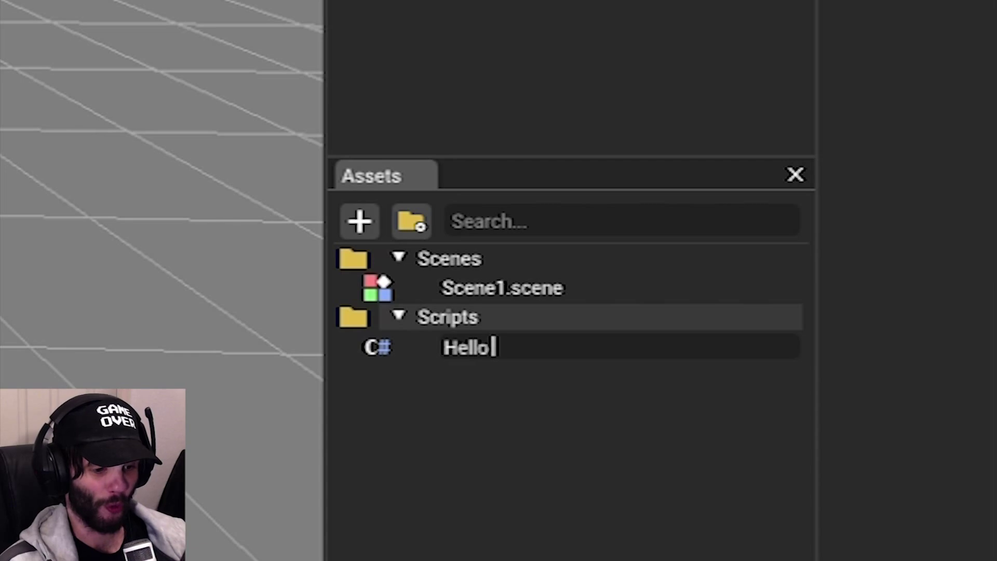
{"action": "key", "text": "BackSpace"}
{"action": "key", "text": "BackSpace"}
{"action": "key", "text": "BackSpace"}
{"action": "key", "text": "BackSpace"}
{"action": "type", "text": "World"}
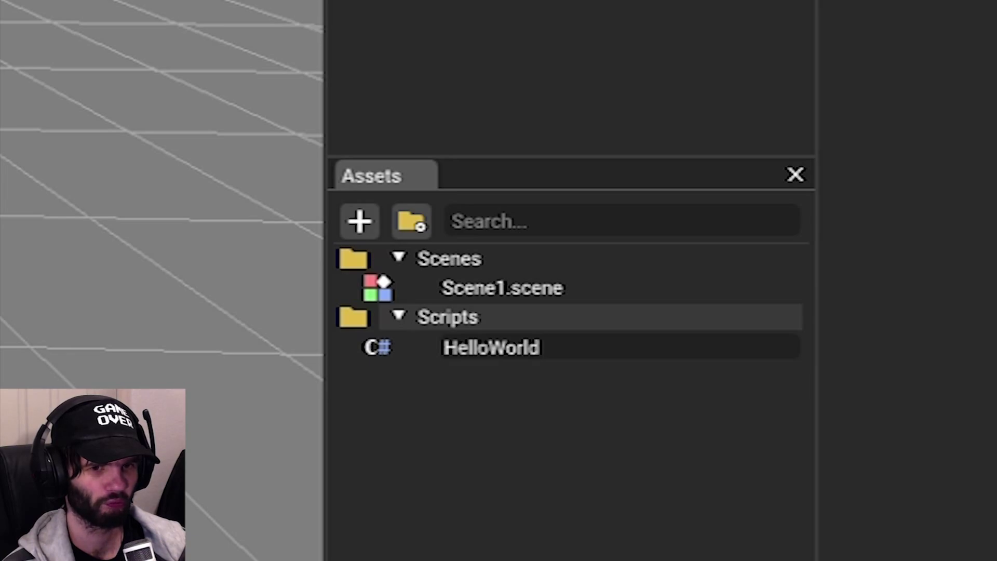
{"action": "key", "text": "Return"}
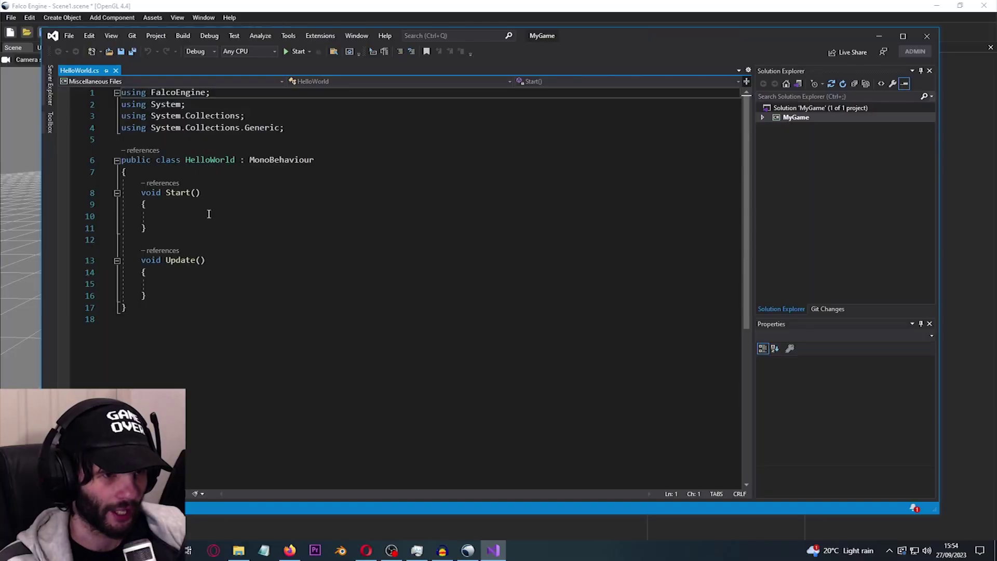
In HelloWorld.cs in Visual Studio, add the directive "using FalcoEngine.UI;" below the System.Collections.Generic line.
{"action": "left_click", "coordinate": [209, 215]}
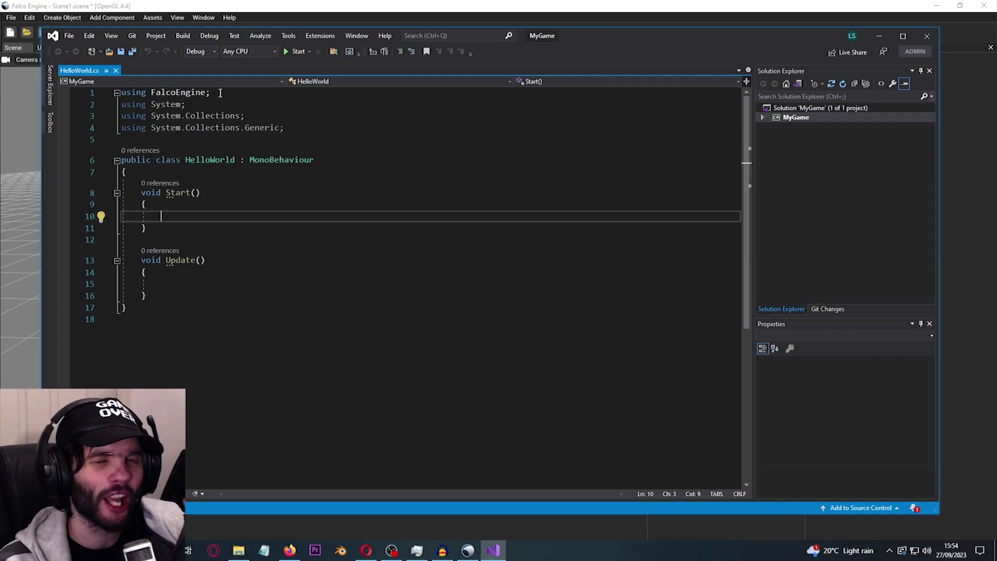
{"action": "left_click", "coordinate": [320, 128]}
{"action": "key", "text": "Return"}
{"action": "type", "text": "using Fal"}
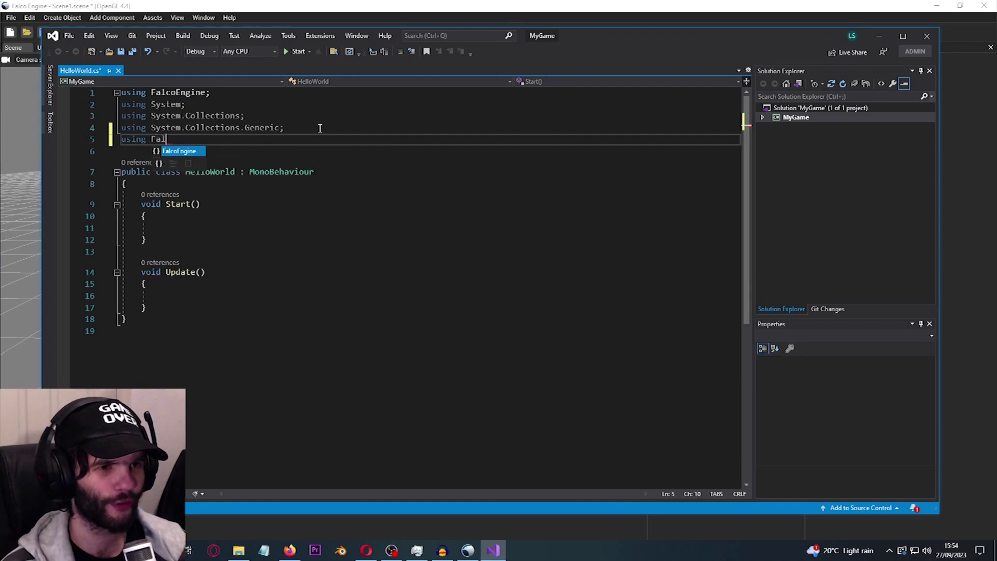
{"action": "type", "text": "coEngine.UI;"}
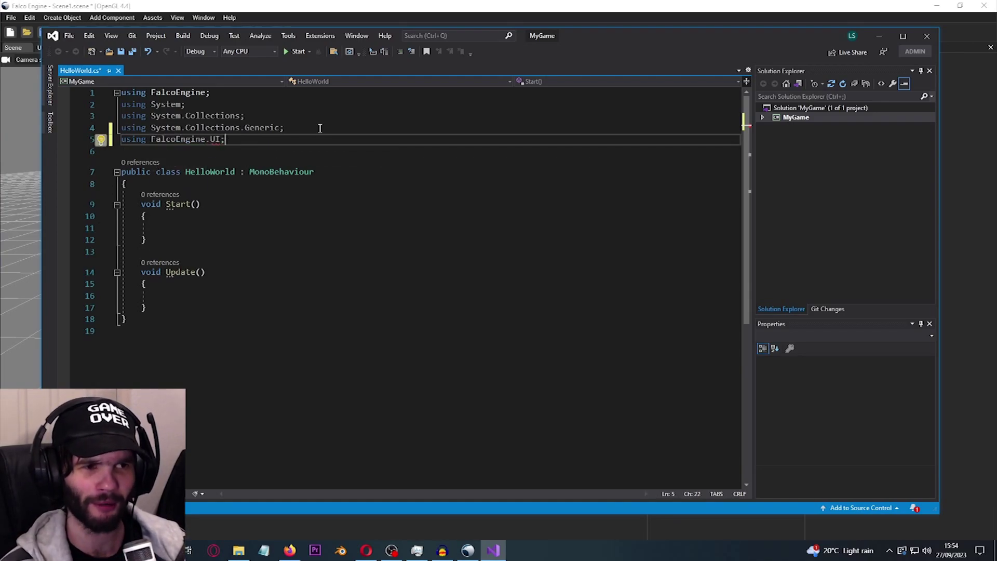
Remove the "using FalcoEngine.UI;" directive from HelloWorld.cs.
{"action": "left_click_drag", "start_coordinate": [305, 138], "coordinate": [310, 128]}
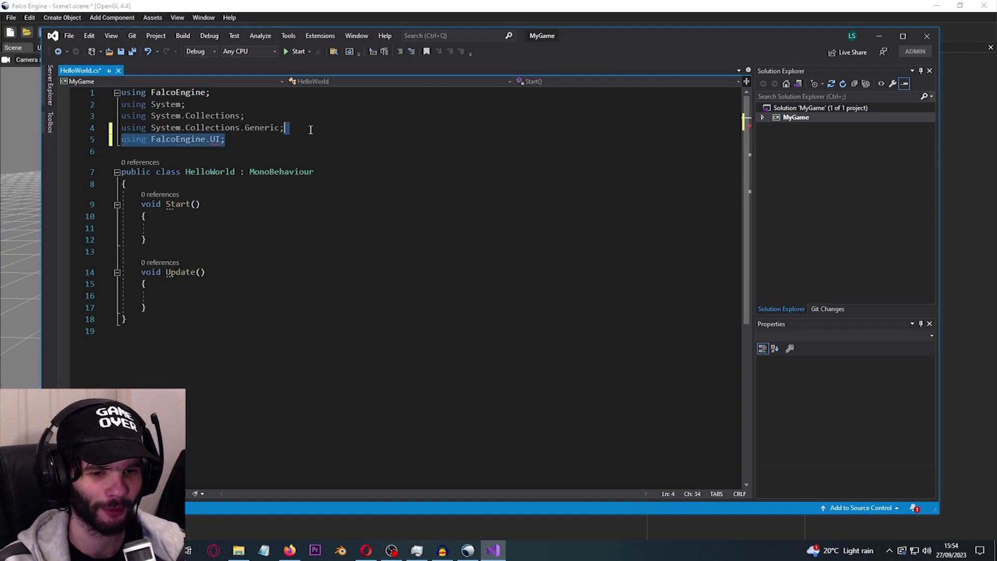
{"action": "key", "text": "BackSpace"}
{"action": "left_click", "coordinate": [201, 215]}
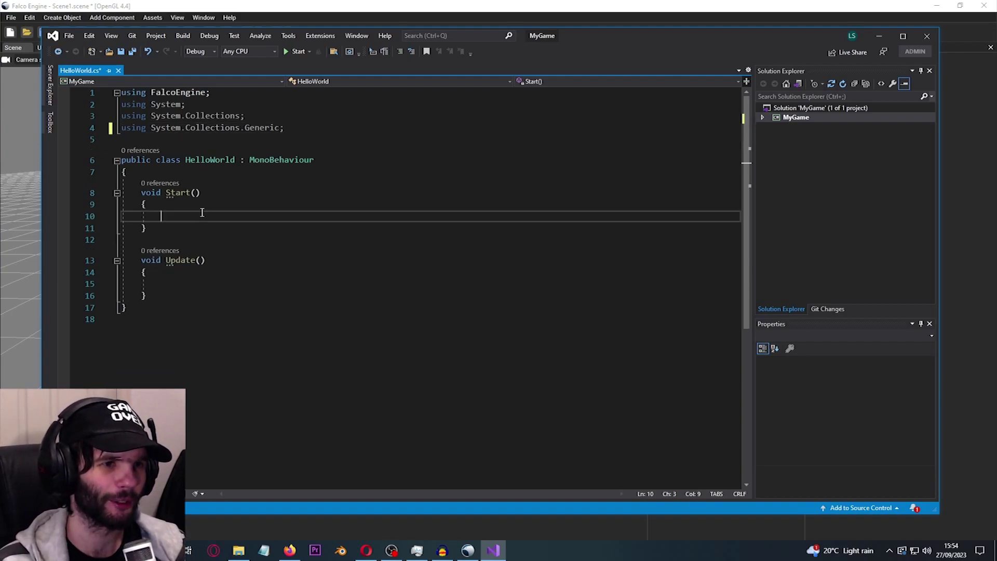
Declare "public Text displayText;" at the start of the HelloWorld class, above the Start method.
{"action": "left_click", "coordinate": [203, 174]}
{"action": "key", "text": "Return"}
{"action": "key", "text": "Return"}
{"action": "key", "text": "Up"}
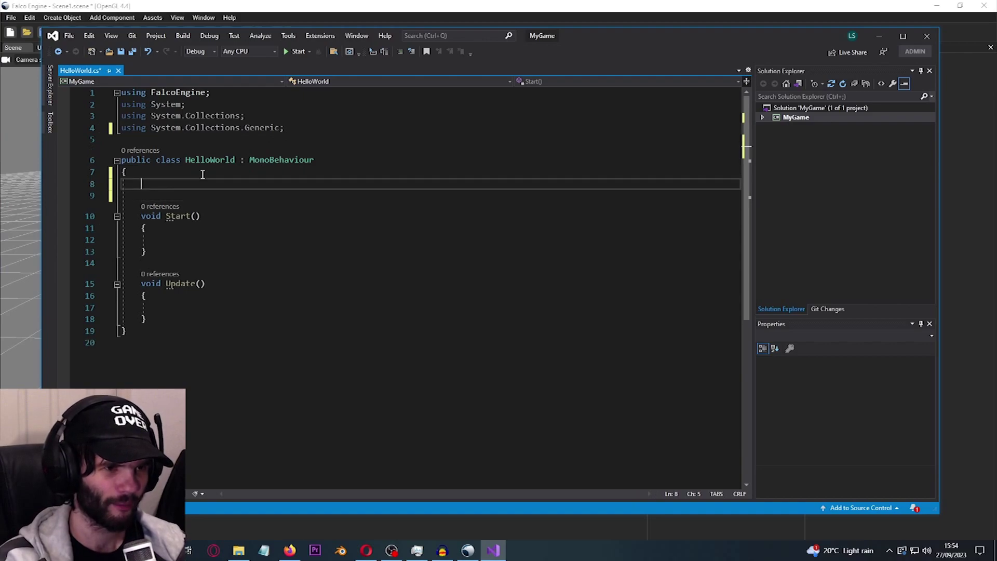
{"action": "type", "text": "public "}
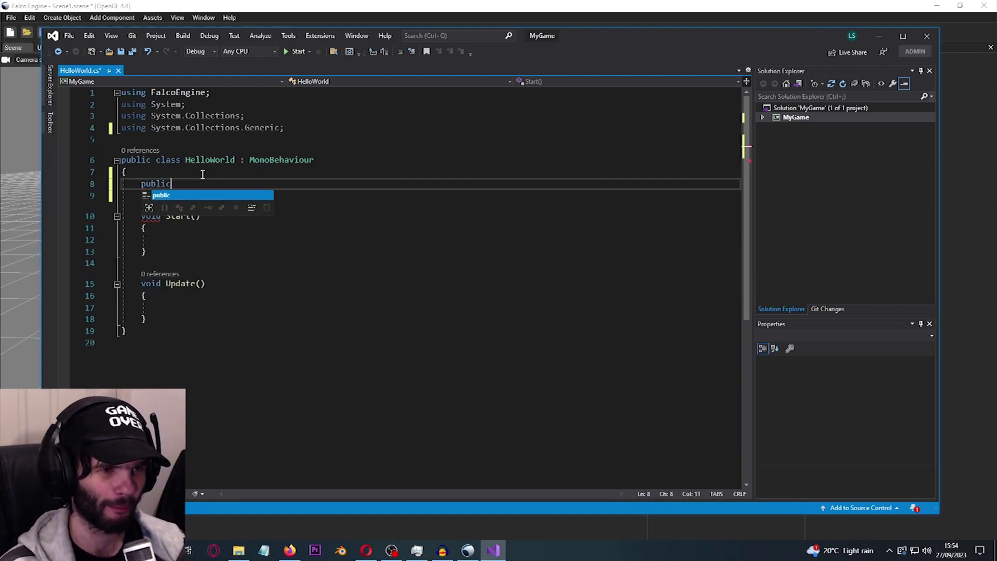
{"action": "type", "text": "Text"}
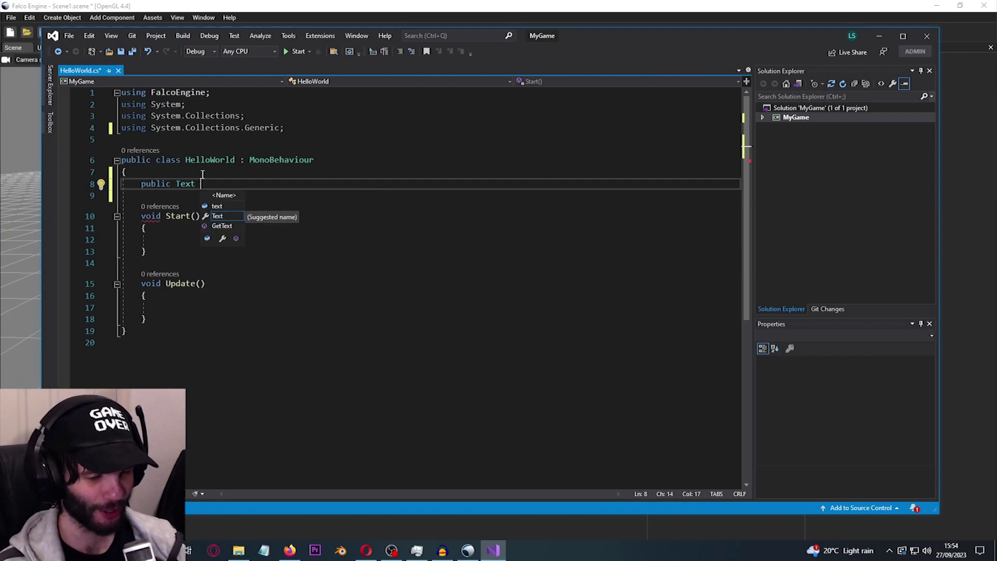
{"action": "type", "text": " displaytext"}
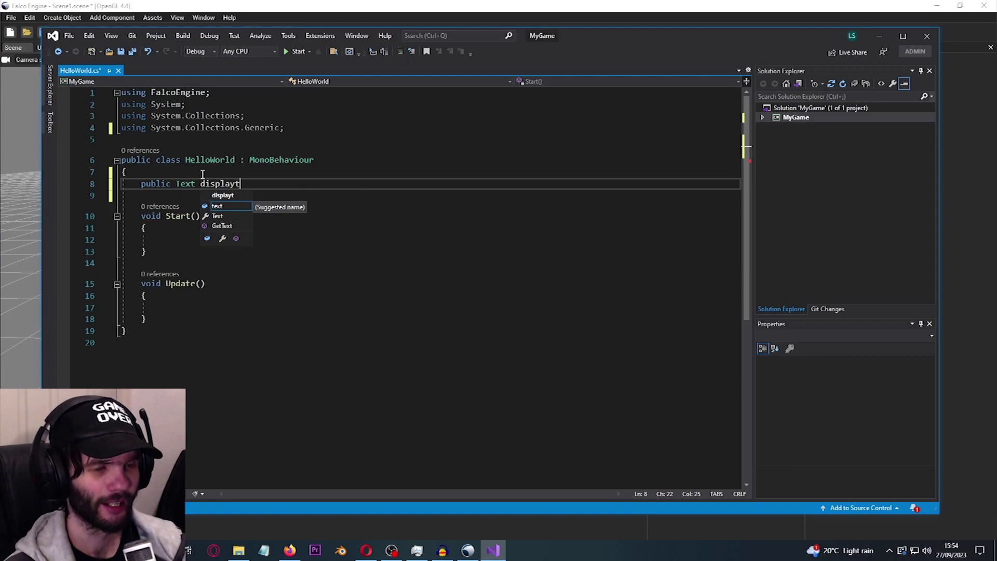
{"action": "key", "text": "BackSpace"}
{"action": "key", "text": "BackSpace"}
{"action": "key", "text": "BackSpace"}
{"action": "key", "text": "BackSpace"}
{"action": "type", "text": "Text"}
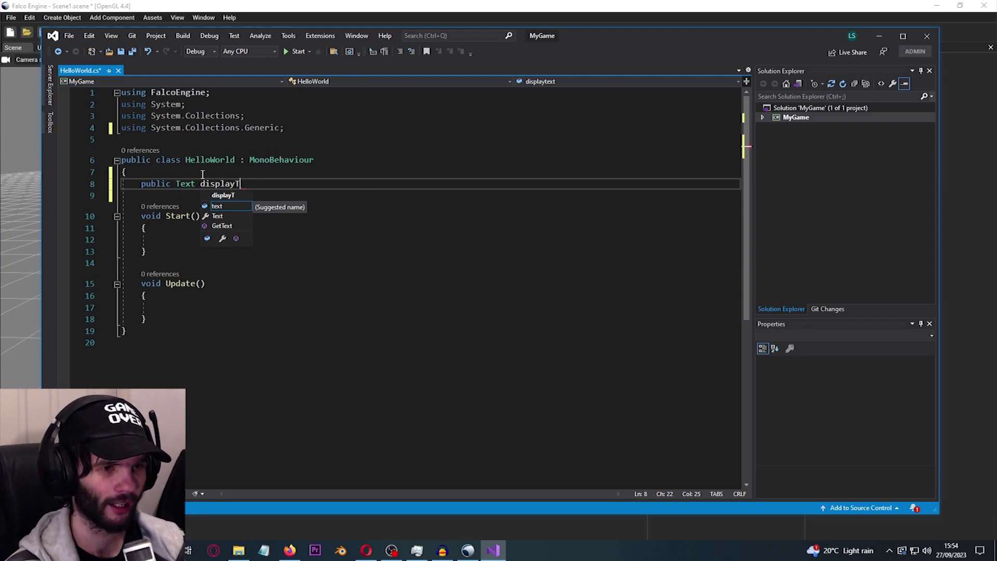
{"action": "type", "text": ";"}
In the Update method, add an if block with the condition Input.GetKeyDown(ScanCode.Alpha1).
{"action": "left_click", "coordinate": [194, 232]}
{"action": "left_click", "coordinate": [200, 239]}
{"action": "left_click", "coordinate": [190, 310]}
{"action": "type", "text": "if(input"}
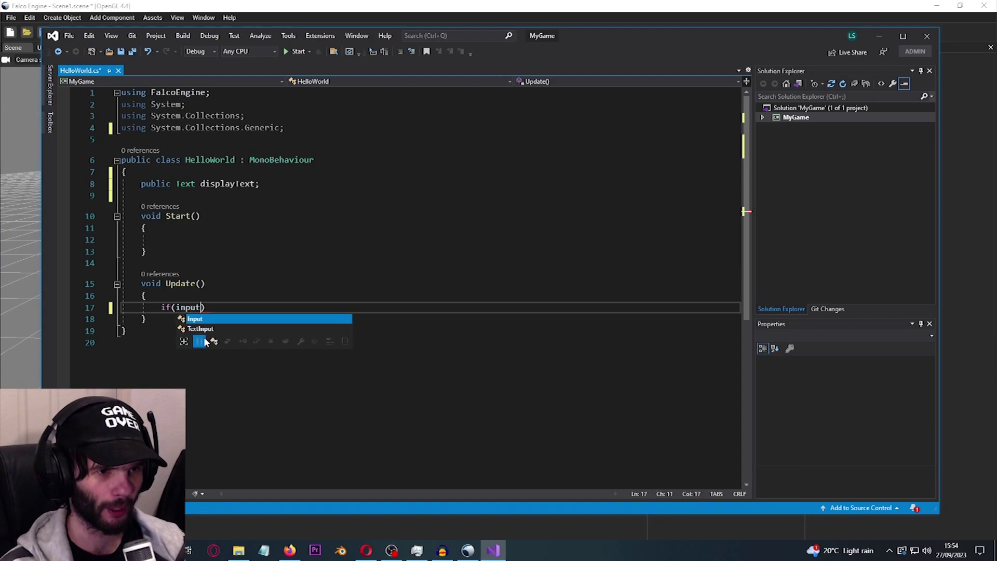
{"action": "type", "text": "."}
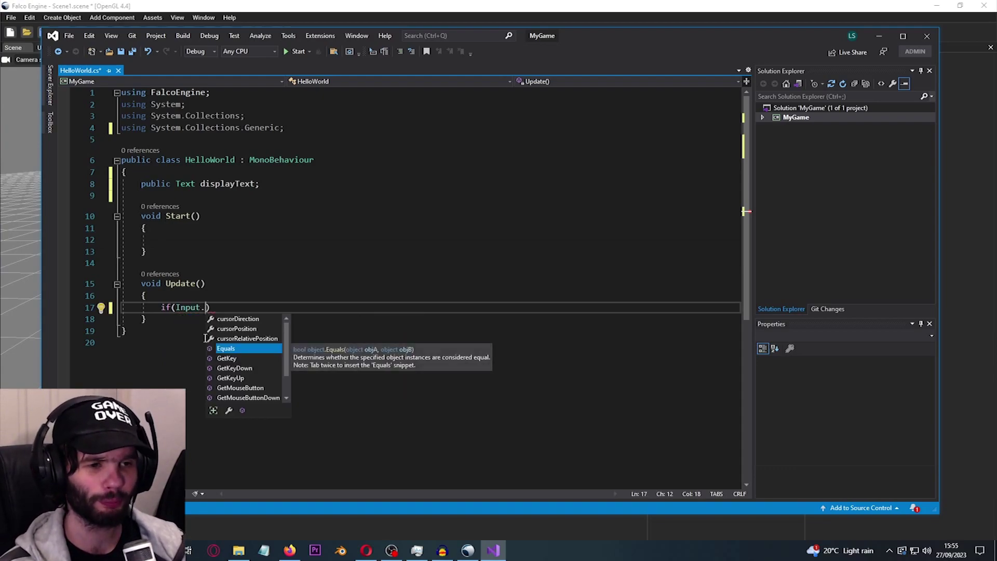
{"action": "type", "text": "GetKeyDown"}
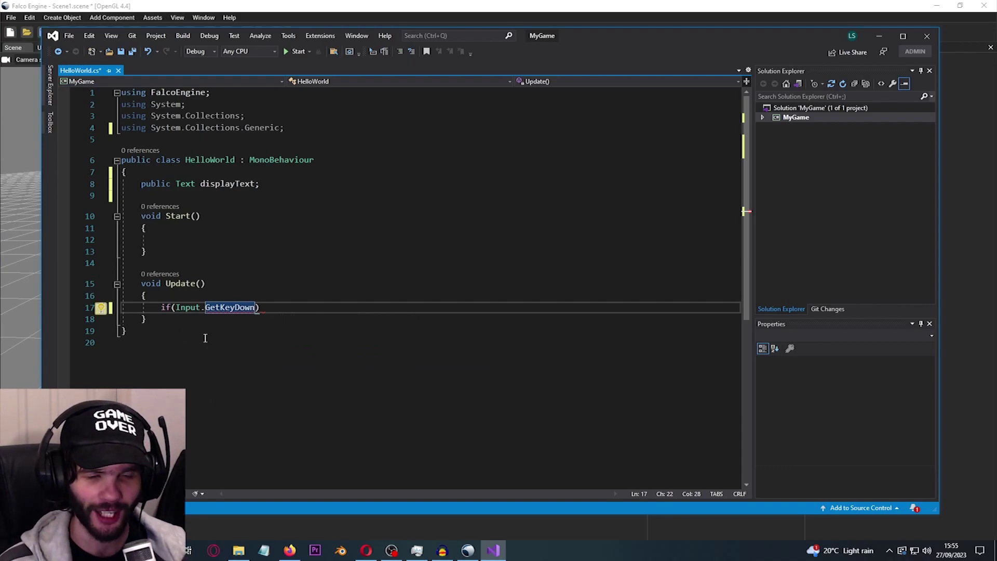
{"action": "type", "text": "("}
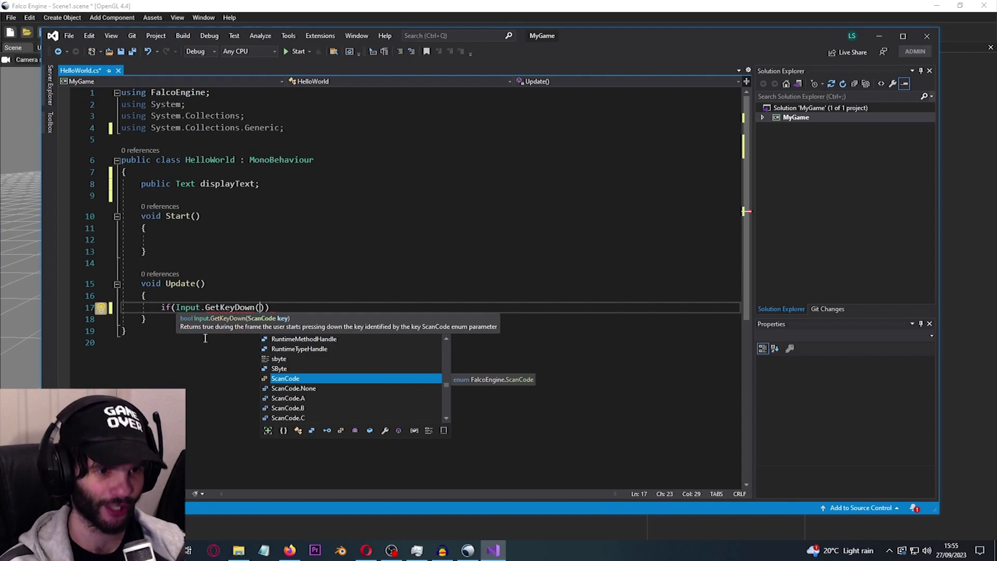
{"action": "type", "text": "ScanCode."}
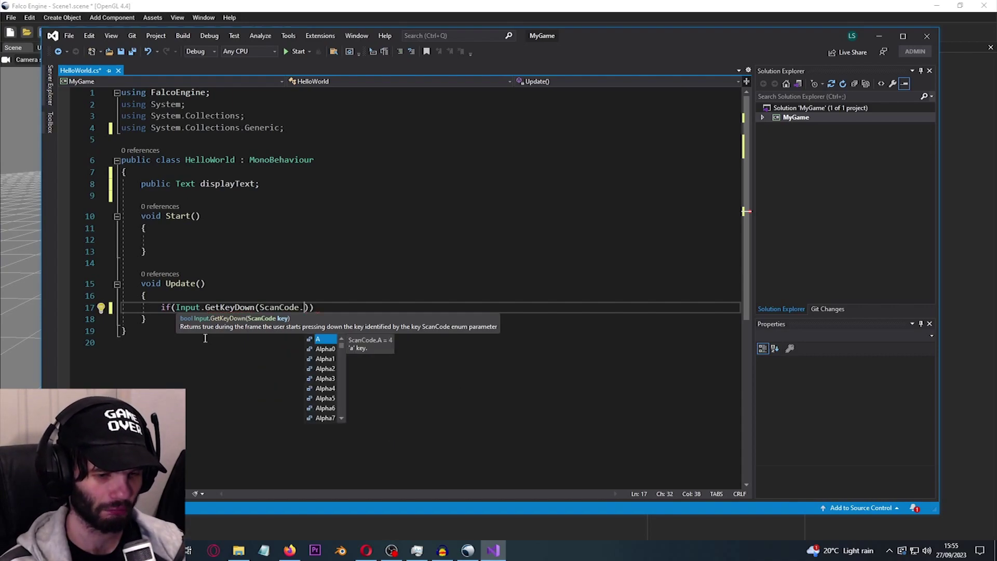
{"action": "key", "text": "Down"}
{"action": "key", "text": "Down"}
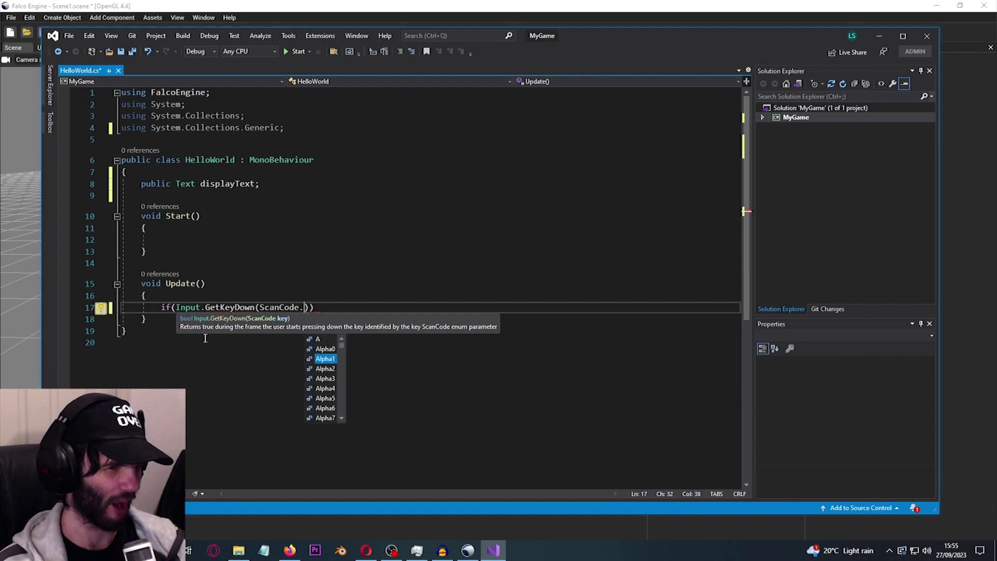
{"action": "key", "text": "Return"}
{"action": "key", "text": "Right"}
{"action": "key", "text": "Right"}
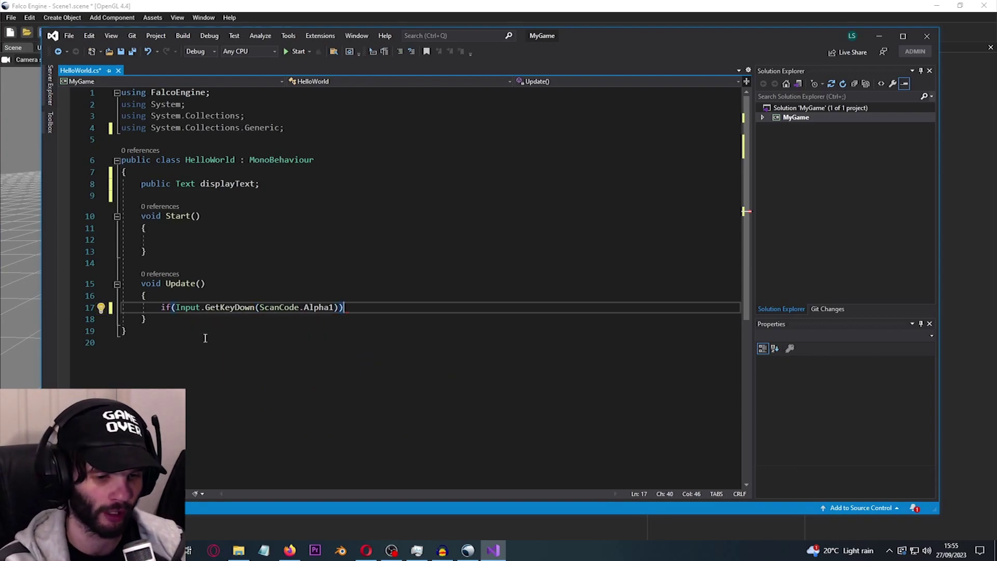
{"action": "type", "text": "{"}
{"action": "key", "text": "Return"}
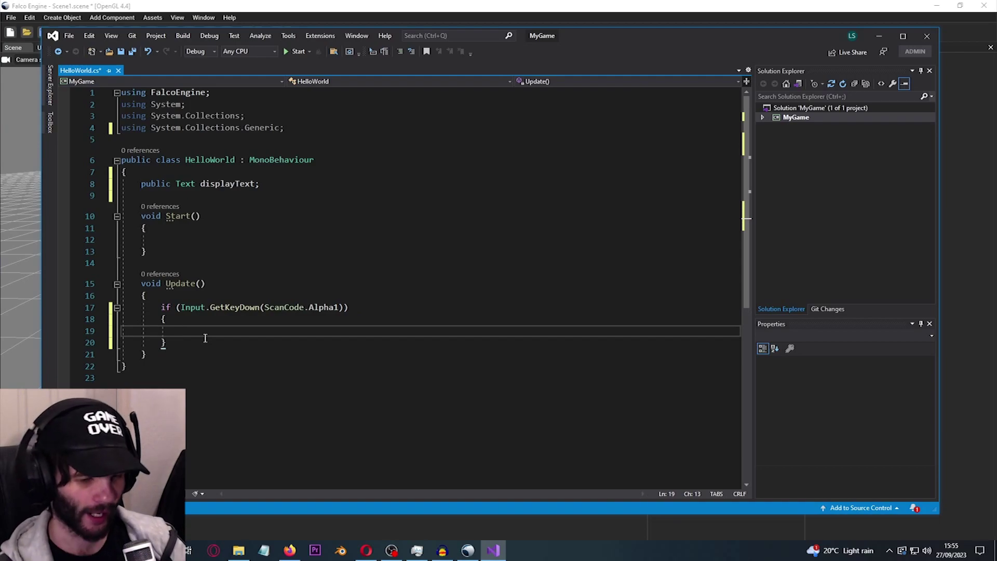
Inside the if block, add the statement displayText.text = "Hello World";.
{"action": "type", "text": "ids"}
{"action": "key", "text": "BackSpace"}
{"action": "key", "text": "BackSpace"}
{"action": "key", "text": "BackSpace"}
{"action": "key", "text": "BackSpace"}
{"action": "key", "text": "Tab"}
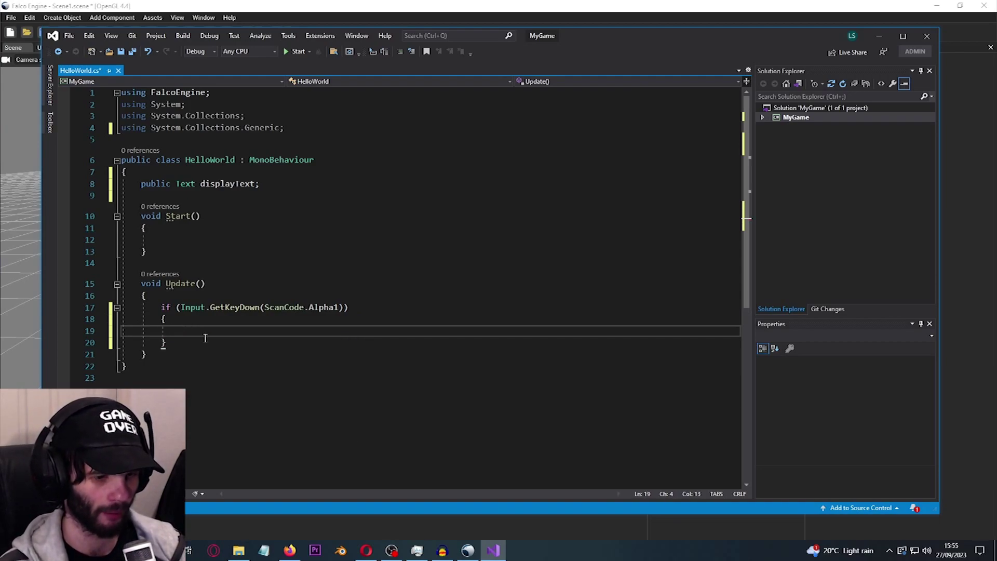
{"action": "type", "text": "displayText.t"}
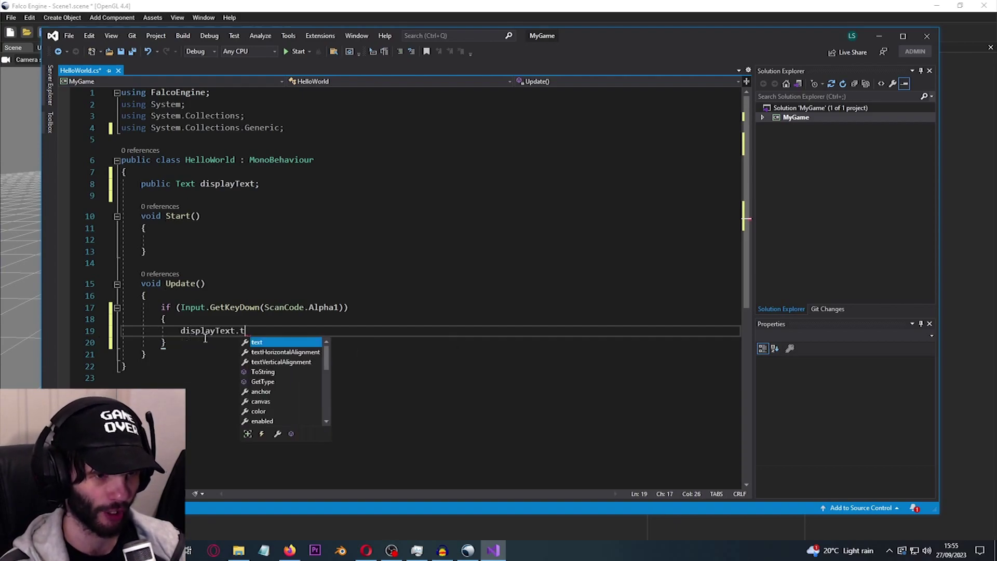
{"action": "type", "text": "ext = \"Hello World\";"}
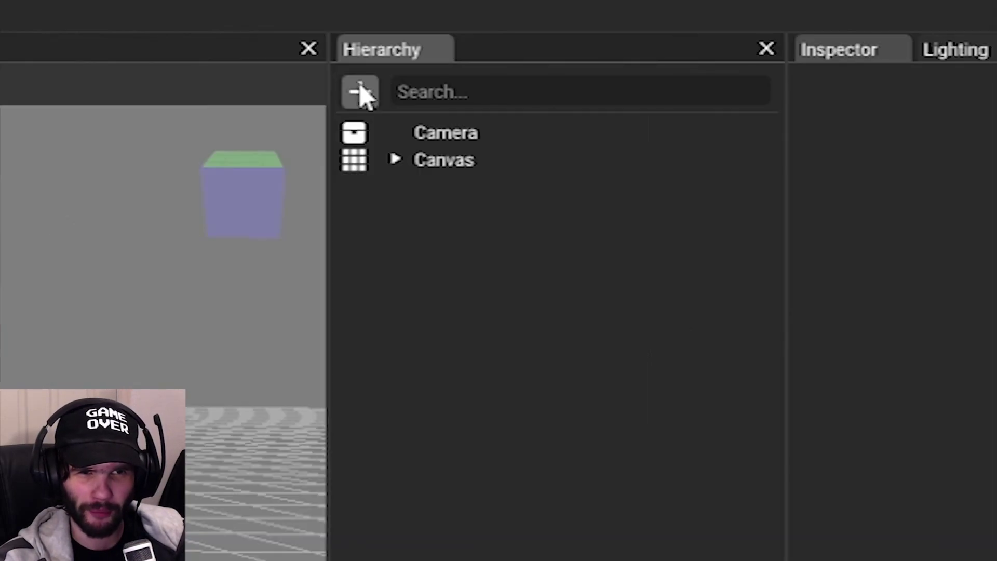
In Falco Engine, add an empty game object to the scene hierarchy and select it.
{"action": "left_click", "coordinate": [659, 62]}
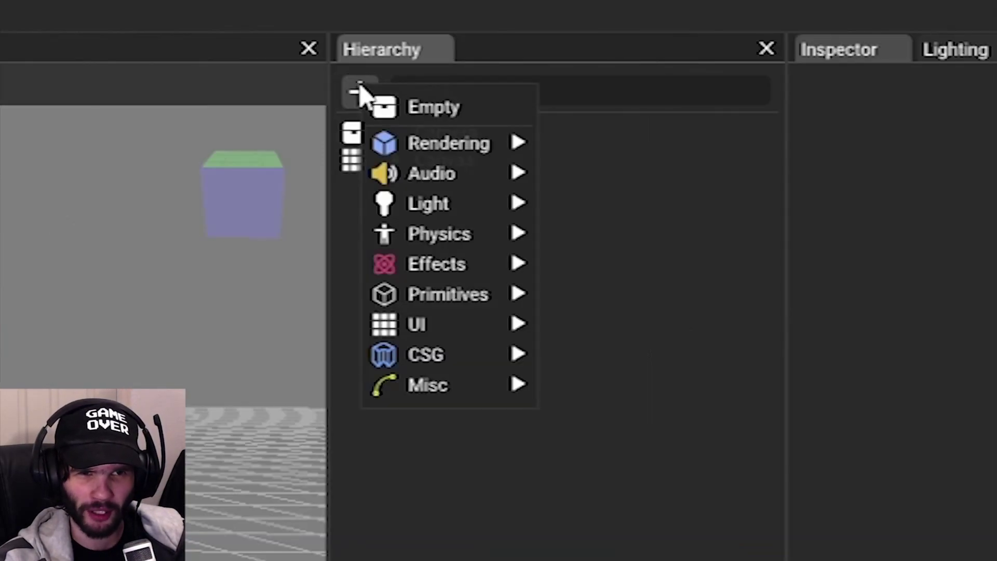
{"action": "left_click", "coordinate": [413, 109]}
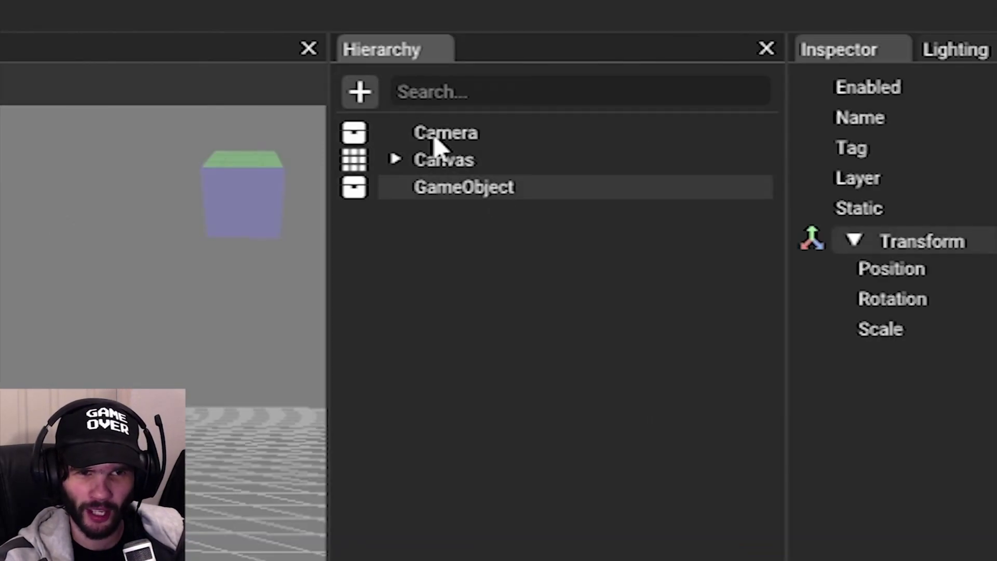
{"action": "left_click", "coordinate": [513, 231]}
{"action": "left_click", "coordinate": [501, 196]}
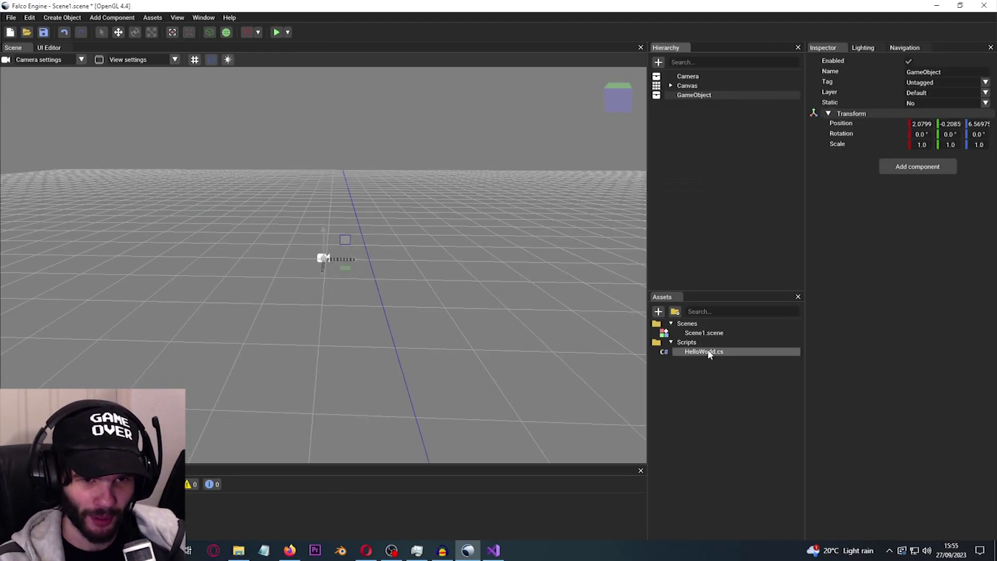
Attach the HelloWorld.cs script to the new GameObject and assign the Canvas's Text object to its displayText field.
{"action": "left_click_drag", "start_coordinate": [710, 354], "coordinate": [877, 250]}
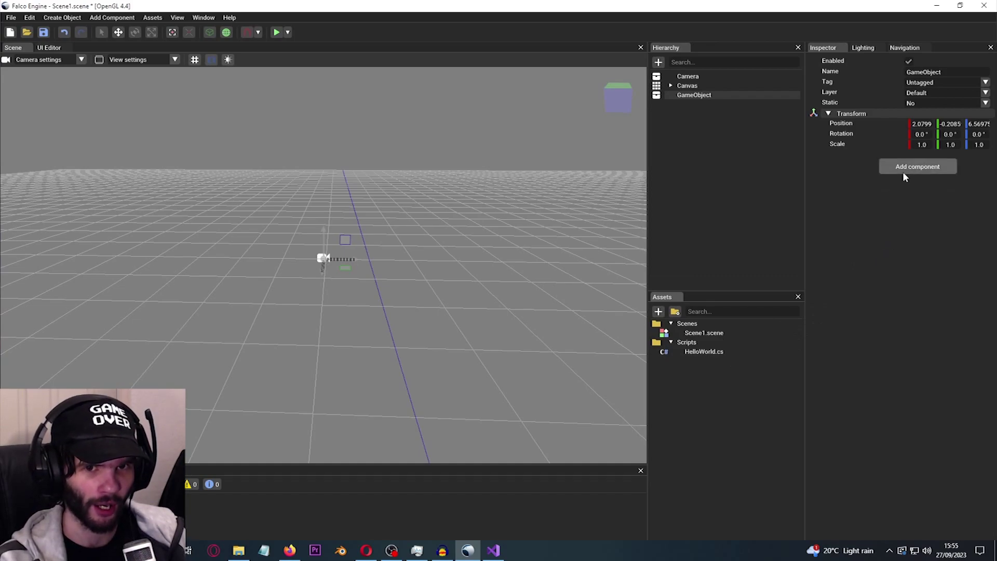
{"action": "left_click_drag", "start_coordinate": [722, 353], "coordinate": [885, 192]}
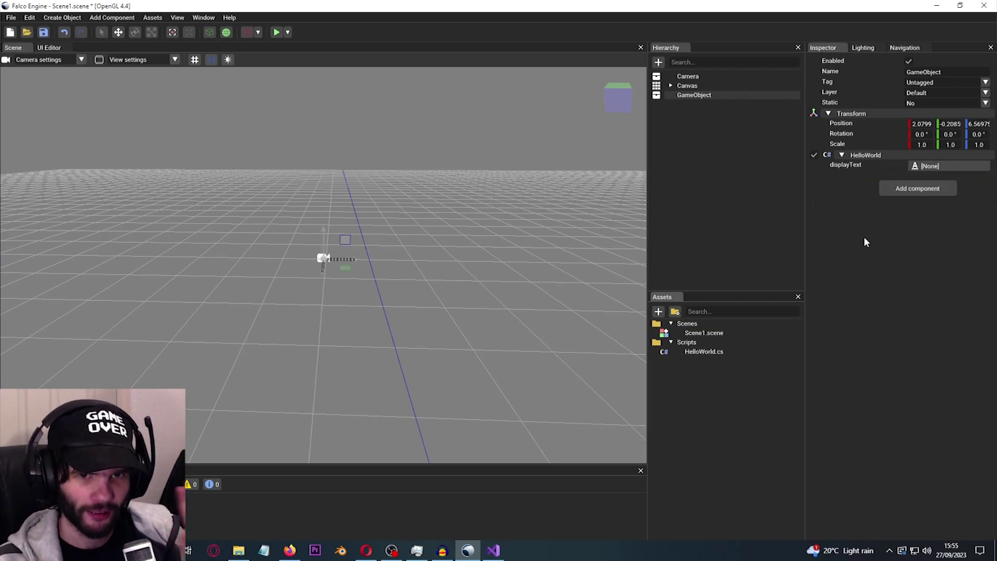
{"action": "left_click", "coordinate": [671, 85]}
{"action": "left_click_drag", "start_coordinate": [692, 96], "coordinate": [936, 165]}
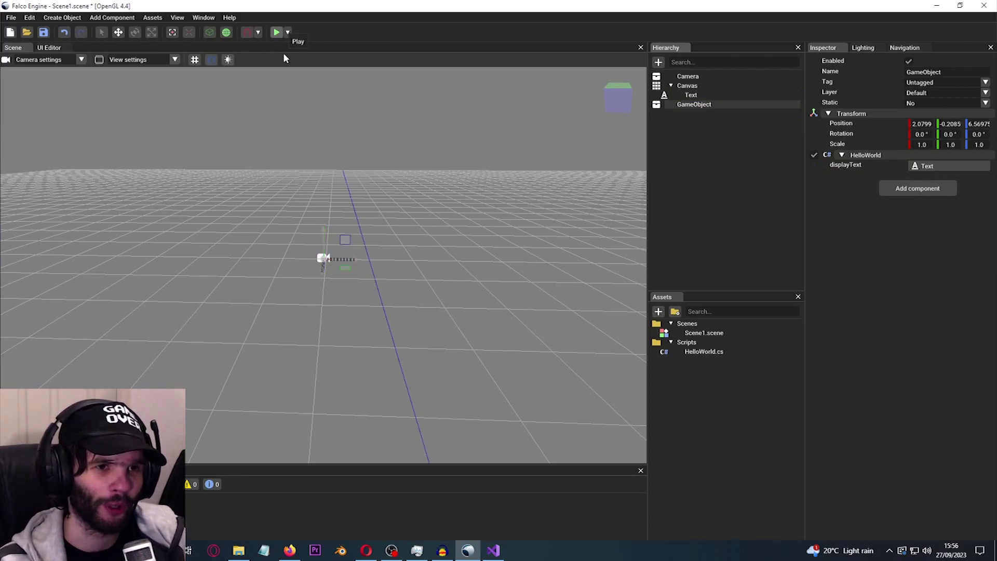
Save the scene and run the game.
{"action": "key", "text": "ctrl+s"}
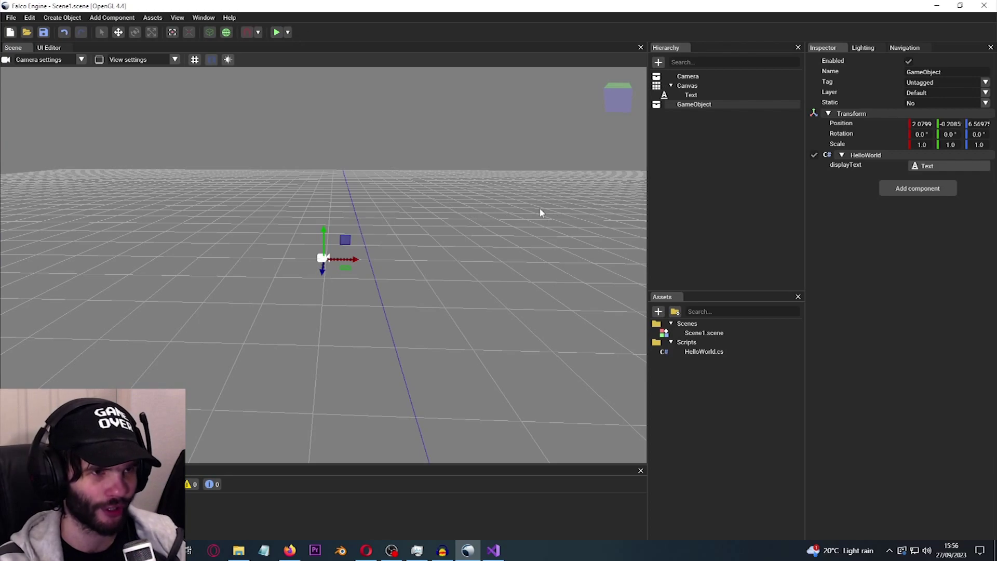
{"action": "left_click", "coordinate": [277, 33]}
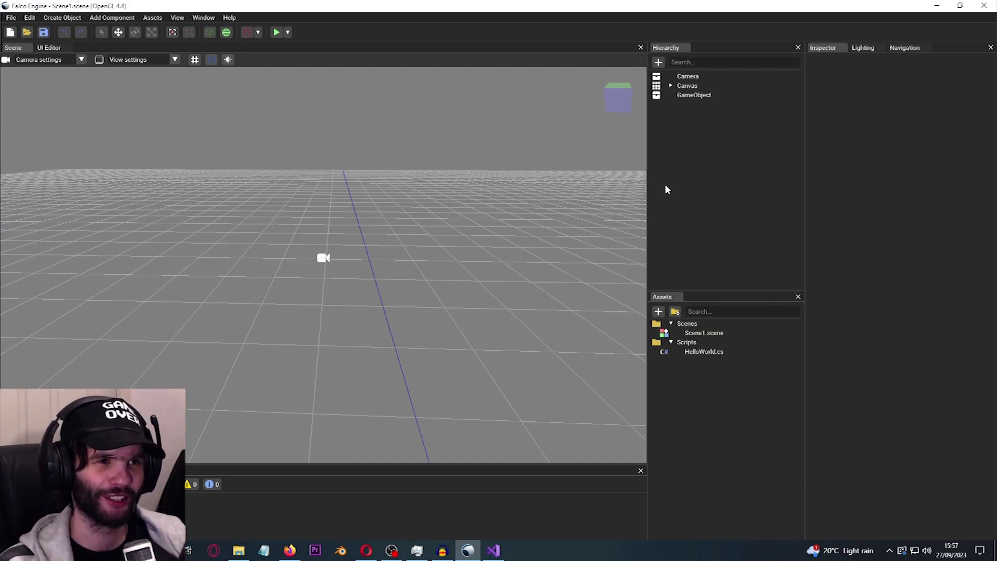
Add a Cube primitive to the scene.
{"action": "left_click", "coordinate": [658, 62]}
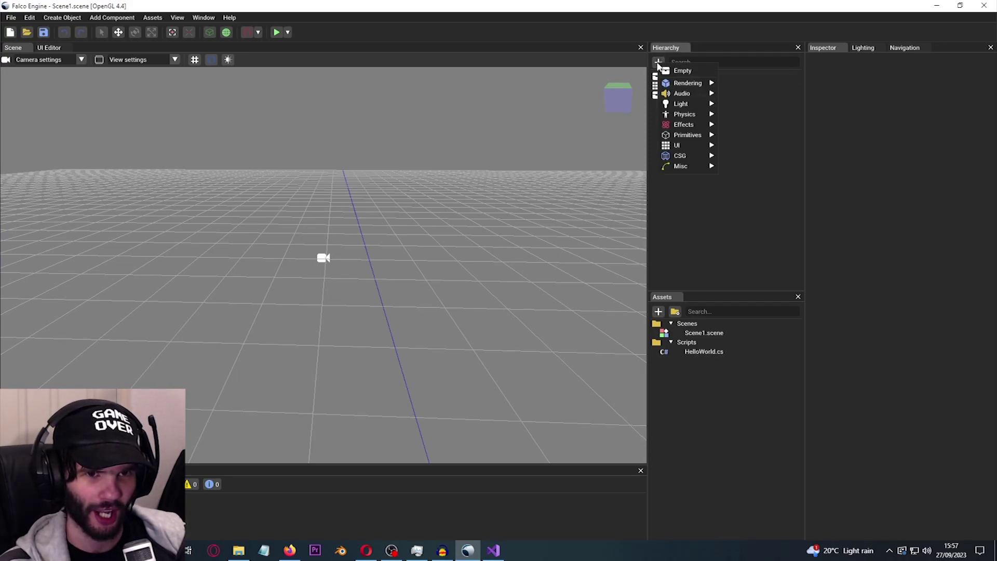
{"action": "mouse_move", "coordinate": [687, 135]}
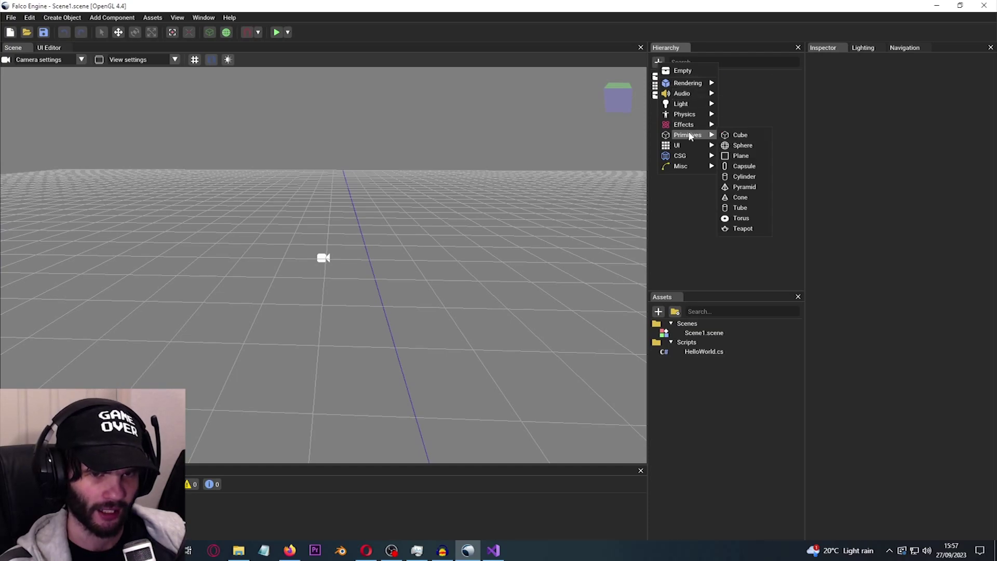
{"action": "left_click", "coordinate": [743, 135]}
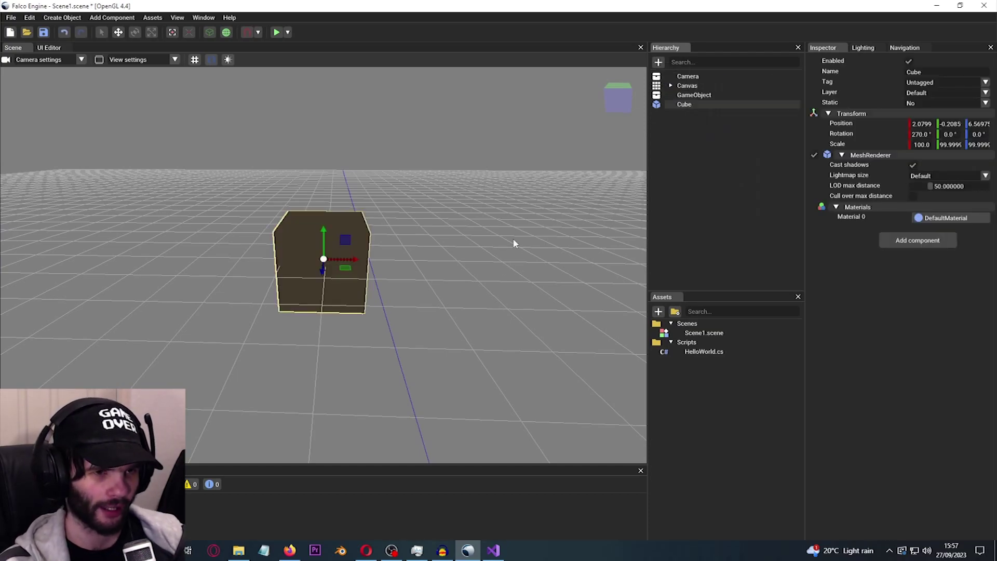
Flatten the cube to a Z scale of about 9.65 and raise it to a Y position of about 0.09.
{"action": "right_click_drag", "start_coordinate": [479, 298], "coordinate": [452, 287]}
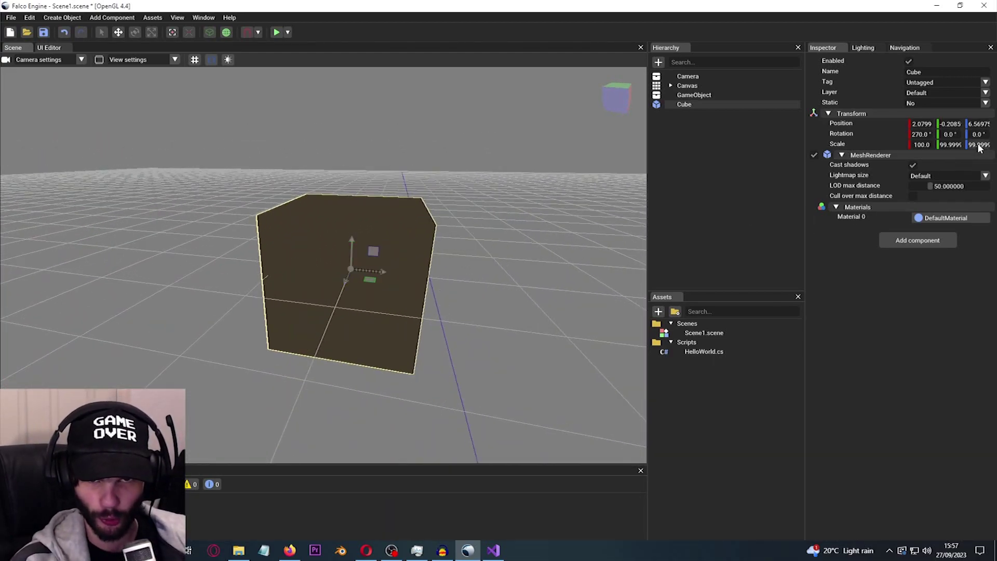
{"action": "left_click_drag", "start_coordinate": [979, 148], "coordinate": [407, 147]}
{"action": "left_click_drag", "start_coordinate": [977, 145], "coordinate": [871, 162]}
{"action": "left_click_drag", "start_coordinate": [978, 145], "coordinate": [861, 154]}
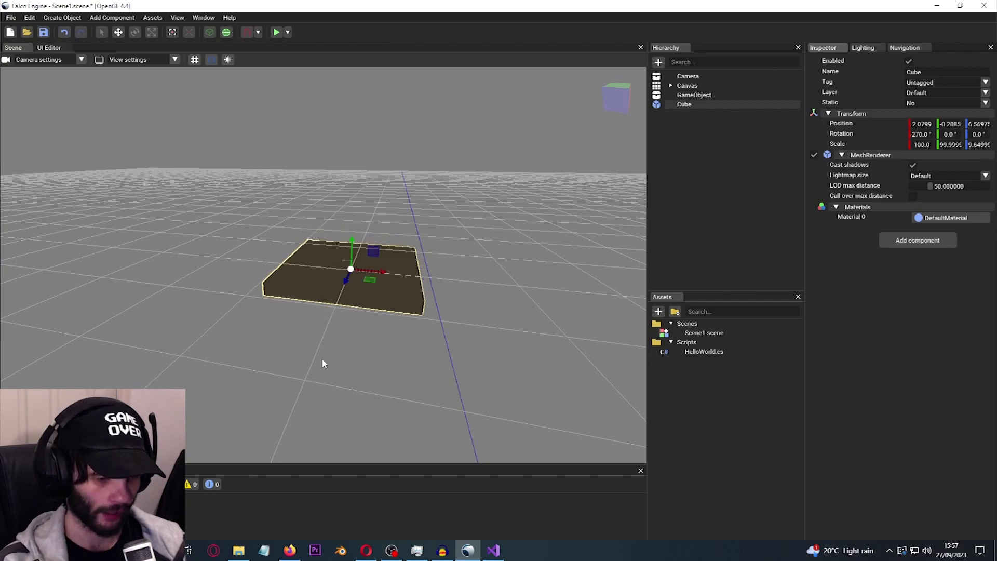
{"action": "left_click_drag", "start_coordinate": [351, 245], "coordinate": [351, 222]}
Stretch the flattened cube into a wide floor with an X scale of about 583 and a Y scale of about 630.
{"action": "right_click_drag", "start_coordinate": [353, 267], "coordinate": [202, 298]}
{"action": "key", "text": "r"}
{"action": "scroll", "coordinate": [337, 311], "scroll_direction": "down", "scroll_amount": 3}
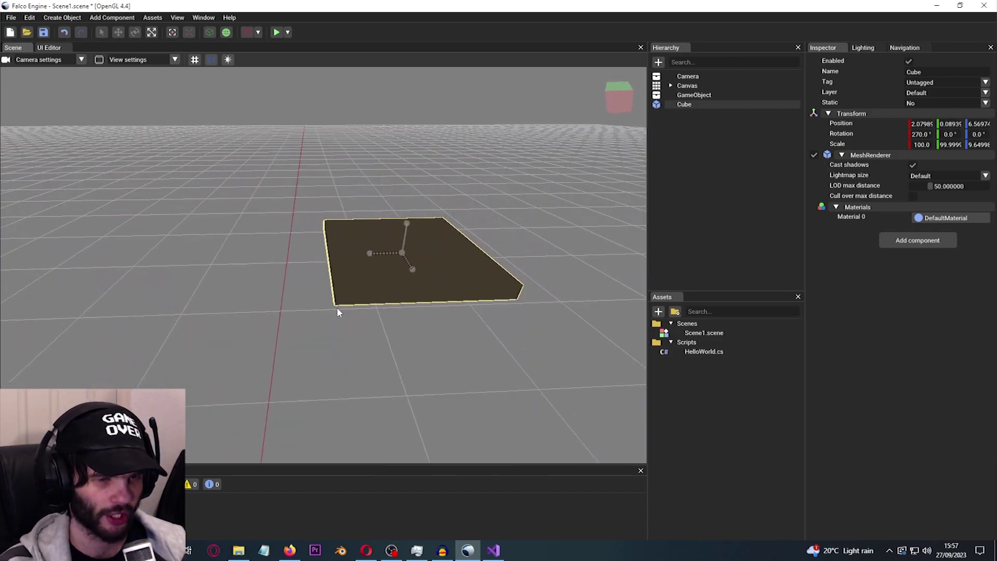
{"action": "scroll", "coordinate": [337, 309], "scroll_direction": "down", "scroll_amount": 1}
{"action": "left_click_drag", "start_coordinate": [327, 260], "coordinate": [137, 282]}
{"action": "right_click_drag", "start_coordinate": [255, 304], "coordinate": [360, 270]}
{"action": "left_click_drag", "start_coordinate": [361, 270], "coordinate": [552, 329]}
{"action": "key", "text": "w"}
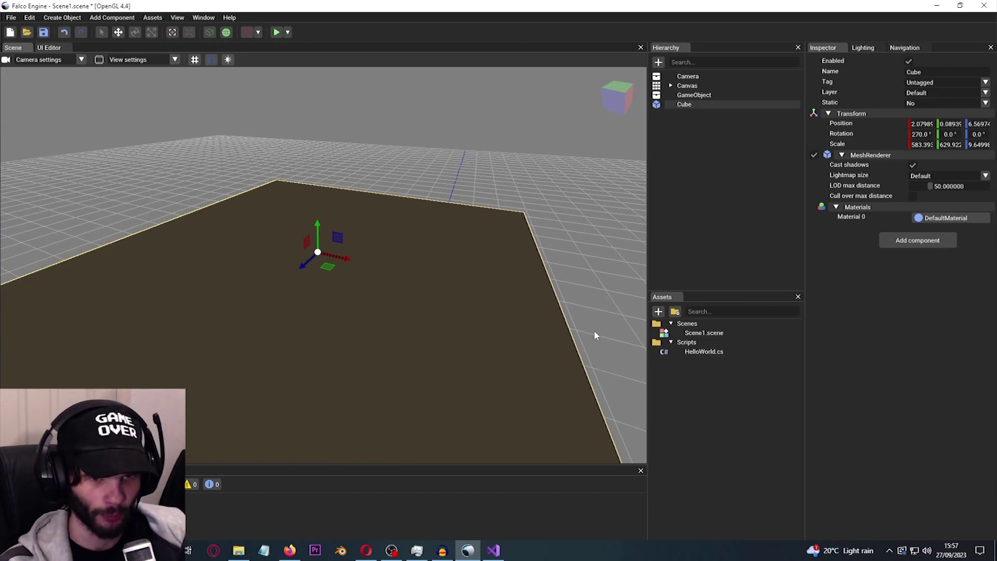
Create an asset folder named Materials.
{"action": "left_click", "coordinate": [659, 312]}
{"action": "left_click", "coordinate": [682, 323]}
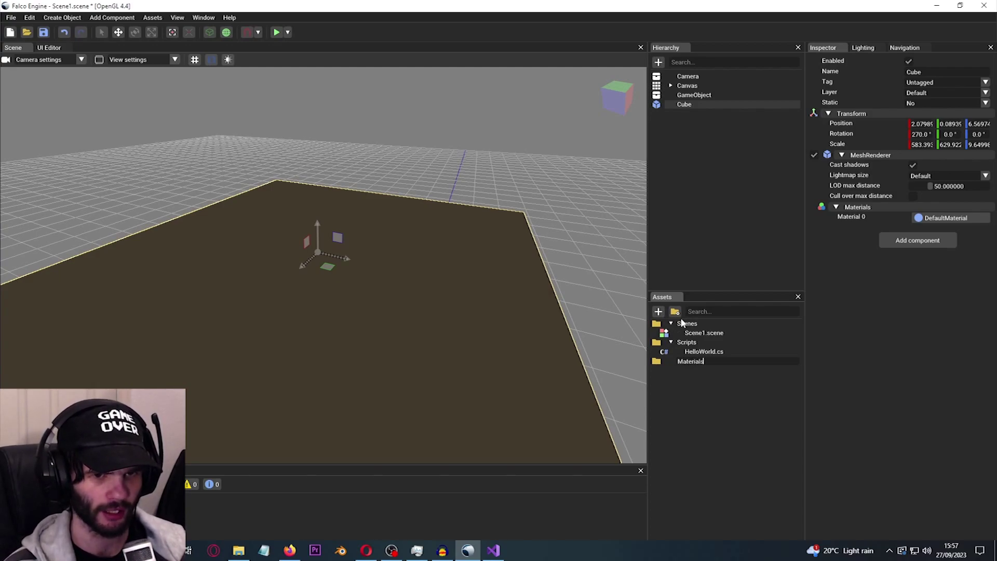
{"action": "key", "text": "Return"}
Create a material named Green in the Materials folder.
{"action": "right_click", "coordinate": [700, 323]}
{"action": "mouse_move", "coordinate": [728, 332]}
{"action": "left_click", "coordinate": [794, 357]}
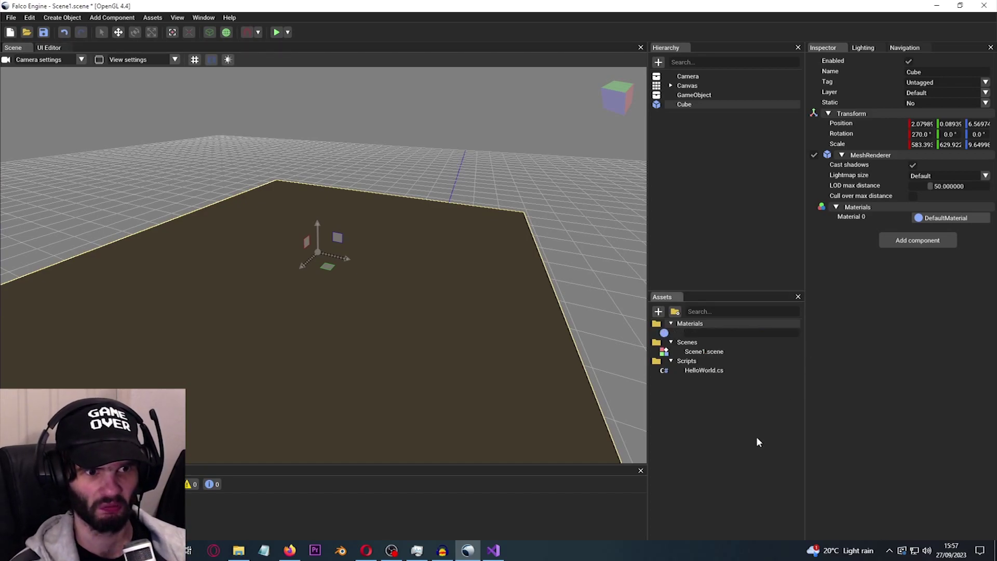
{"action": "type", "text": "Green"}
{"action": "key", "text": "Return"}
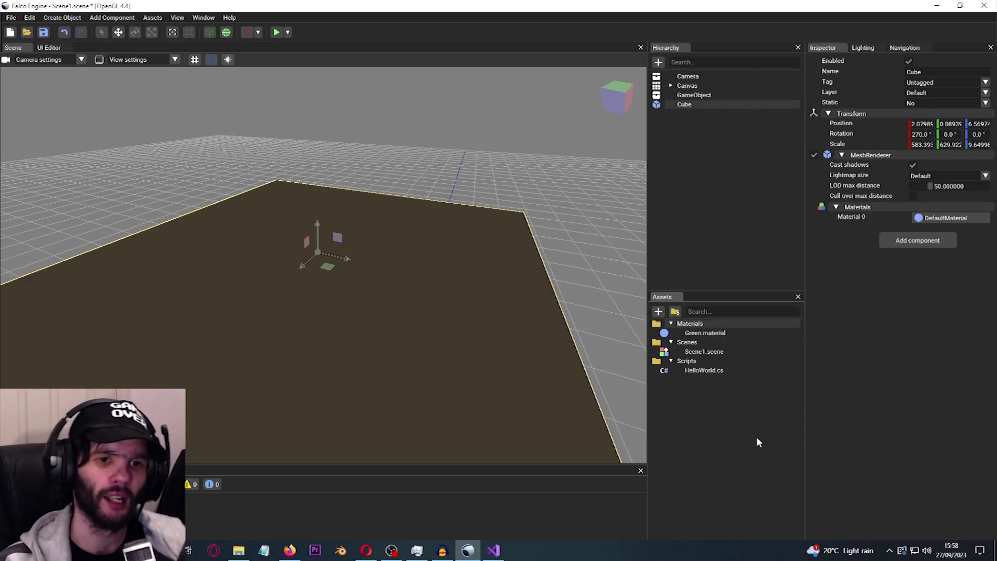
Set the Green material's color to bright green, RGB 0, 255, 5.
{"action": "left_click", "coordinate": [725, 332]}
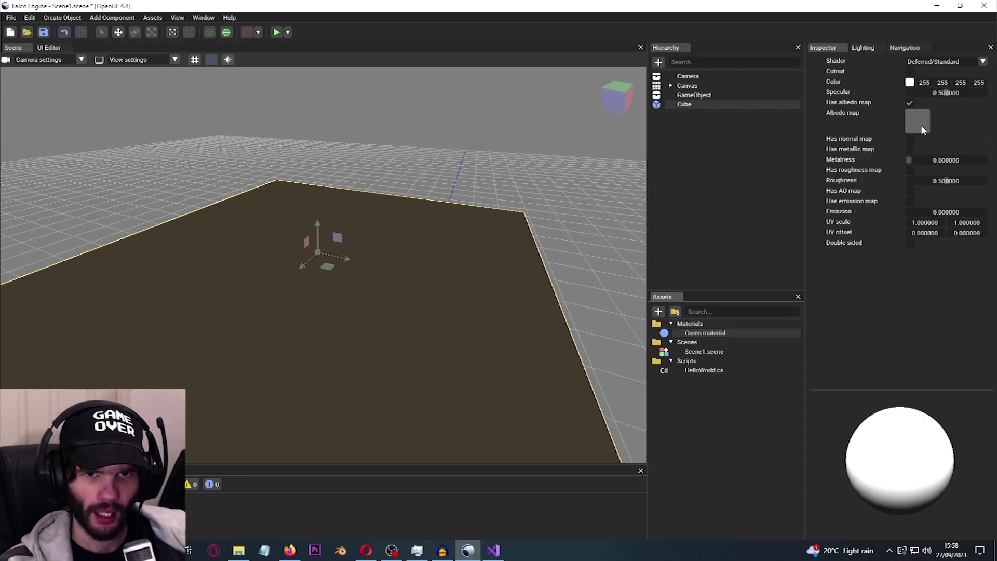
{"action": "left_click", "coordinate": [910, 83]}
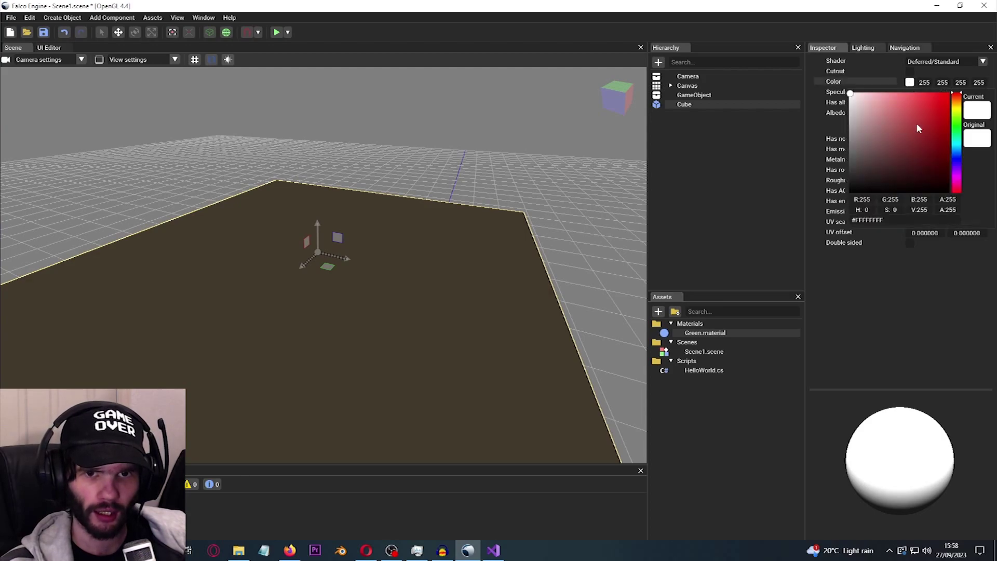
{"action": "left_click", "coordinate": [960, 130]}
{"action": "left_click", "coordinate": [950, 95]}
{"action": "left_click", "coordinate": [908, 310]}
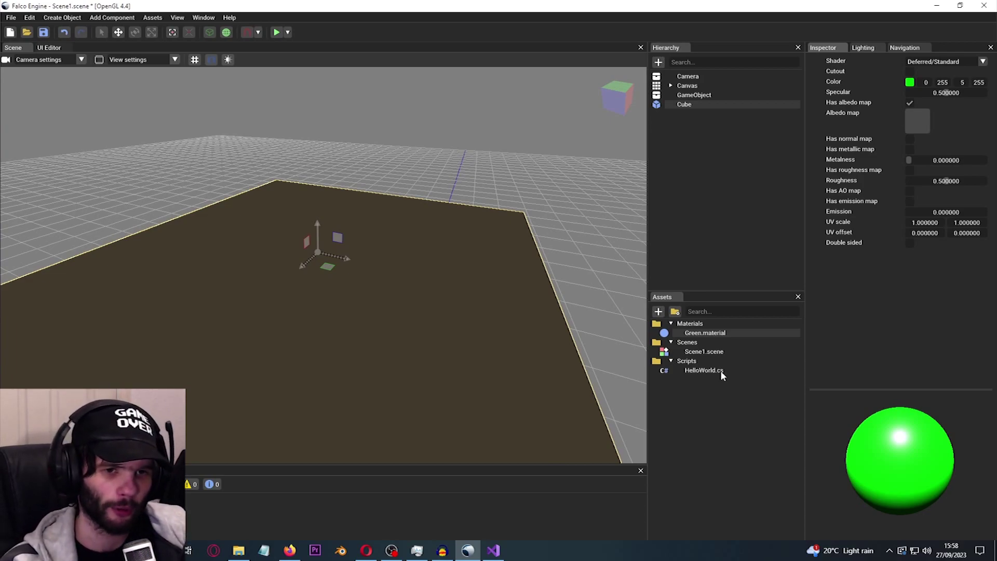
Assign Green.material to the floor cube as its Material 0.
{"action": "left_click_drag", "start_coordinate": [702, 332], "coordinate": [406, 283]}
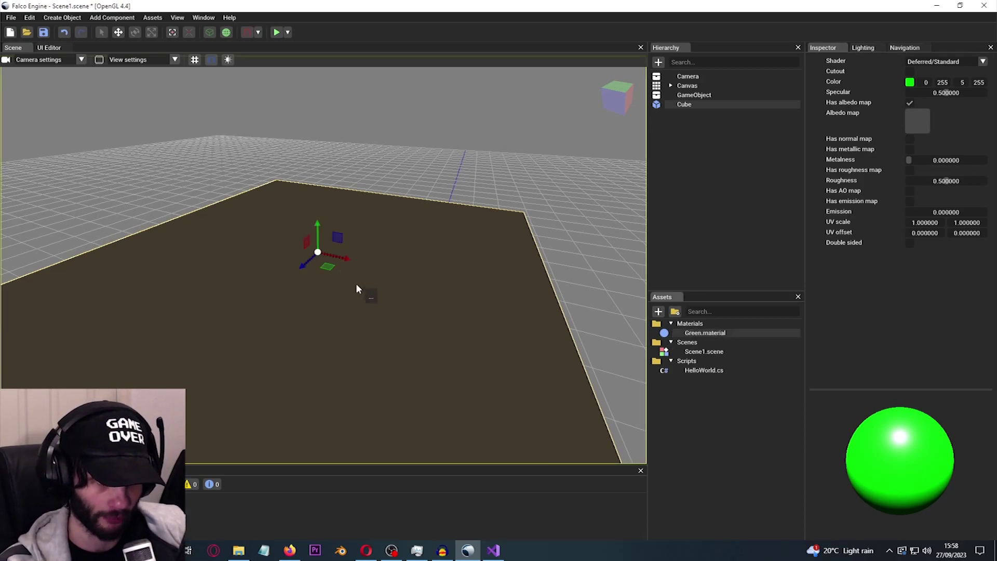
{"action": "left_click_drag", "start_coordinate": [363, 285], "coordinate": [363, 285]}
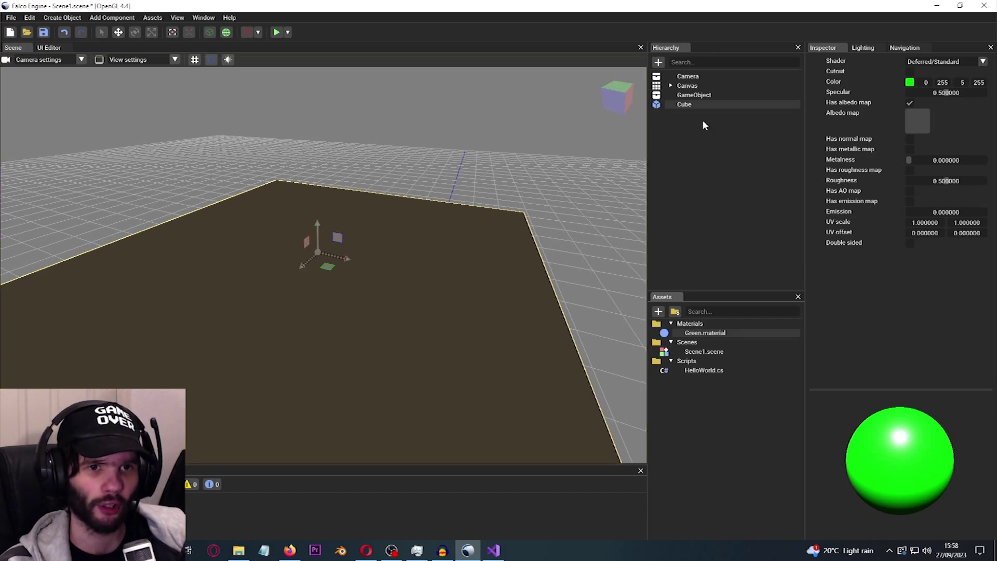
{"action": "left_click", "coordinate": [690, 104]}
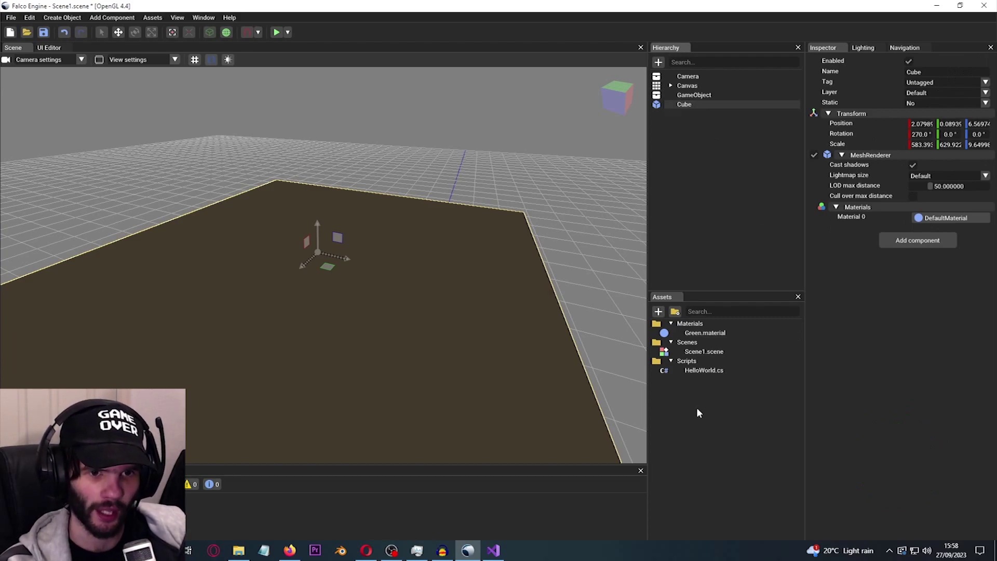
{"action": "left_click_drag", "start_coordinate": [706, 333], "coordinate": [933, 218]}
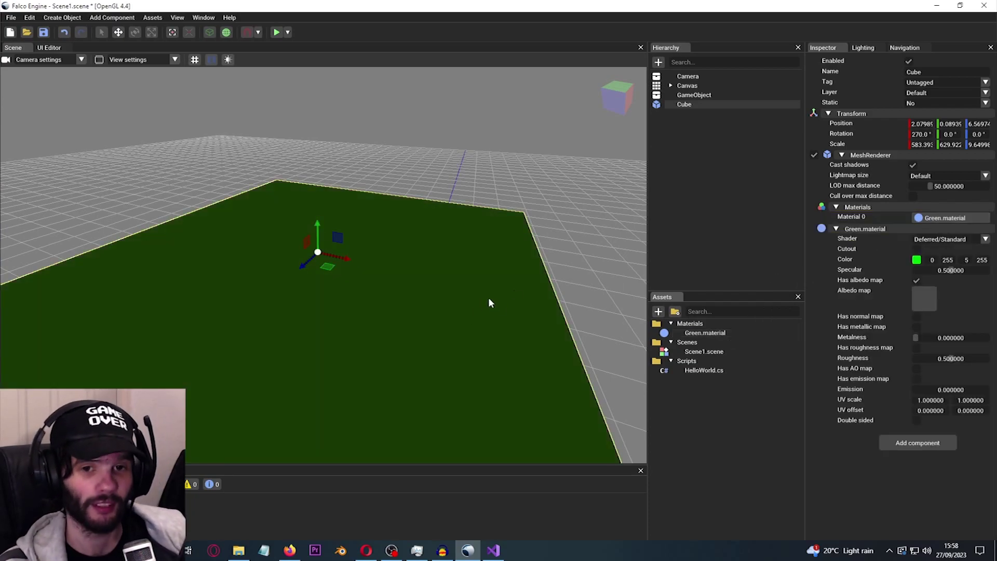
Adjust the floor's Green material to color RGB 26, 255, 0 and roughness 0.
{"action": "left_click", "coordinate": [917, 259]}
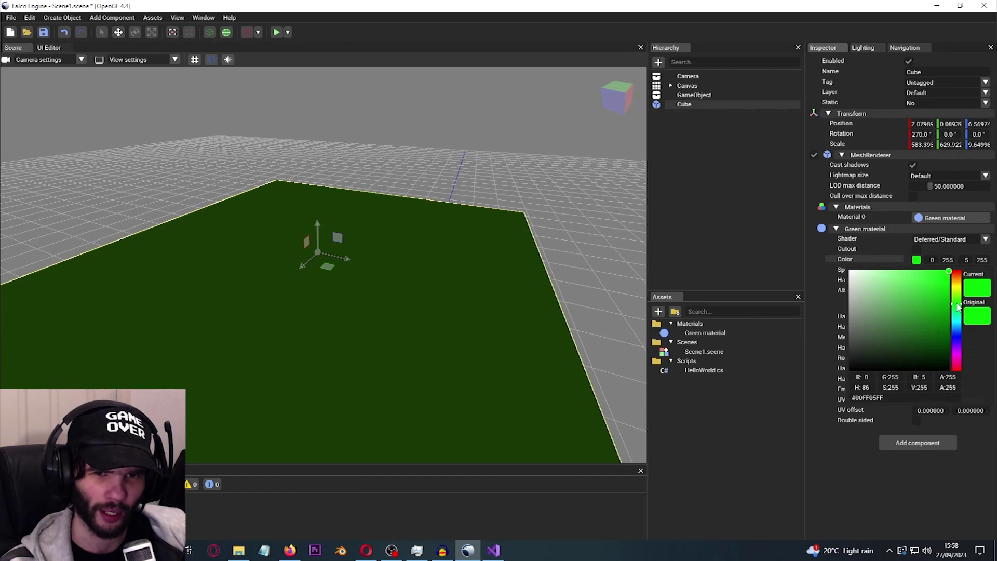
{"action": "mouse_move", "coordinate": [961, 309]}
{"action": "left_mouse_down"}
{"action": "mouse_move", "coordinate": [961, 357]}
{"action": "mouse_move", "coordinate": [959, 307]}
{"action": "left_mouse_up"}
{"action": "left_click", "coordinate": [889, 469]}
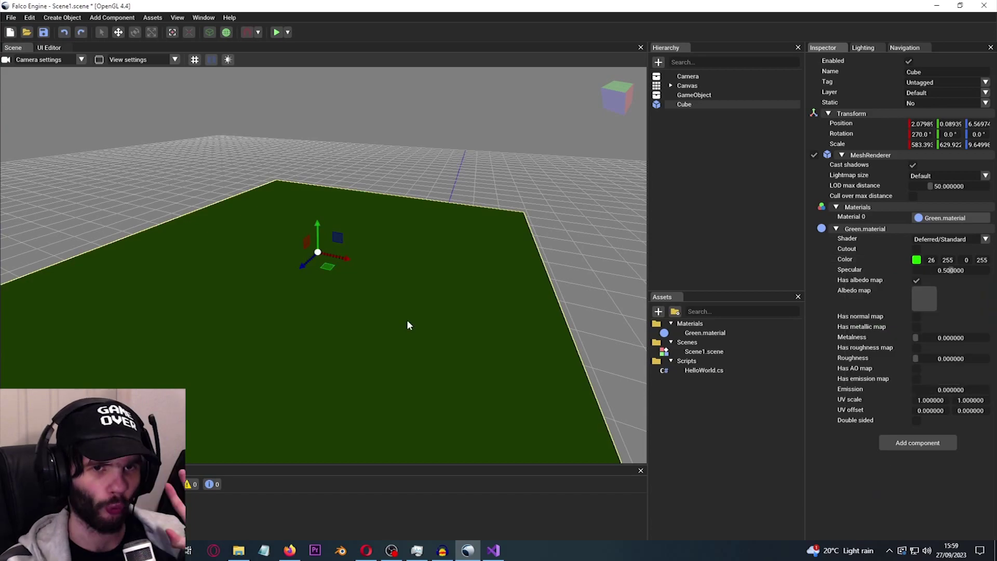
{"action": "left_click", "coordinate": [703, 165]}
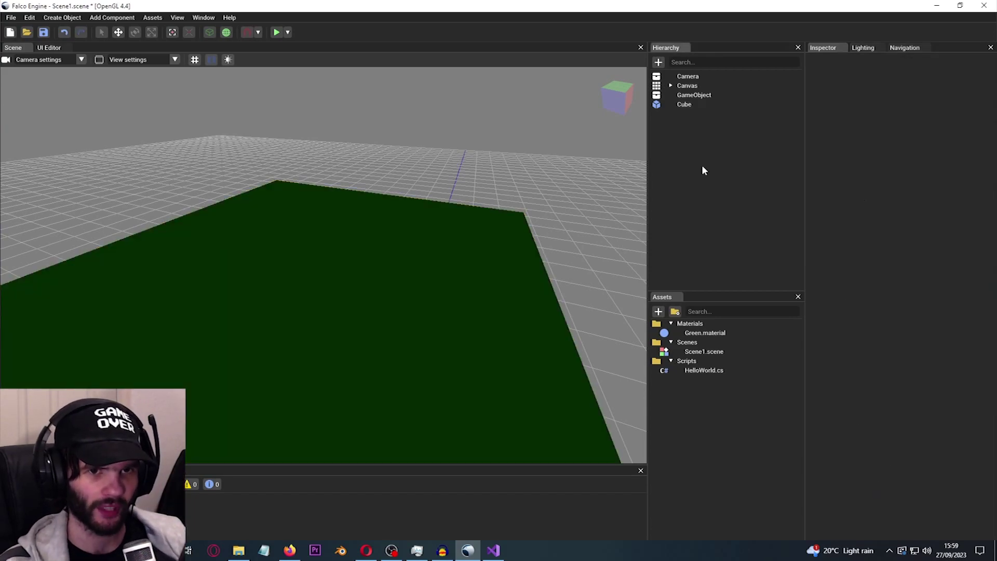
{"action": "left_click", "coordinate": [688, 103]}
{"action": "left_click", "coordinate": [694, 134]}
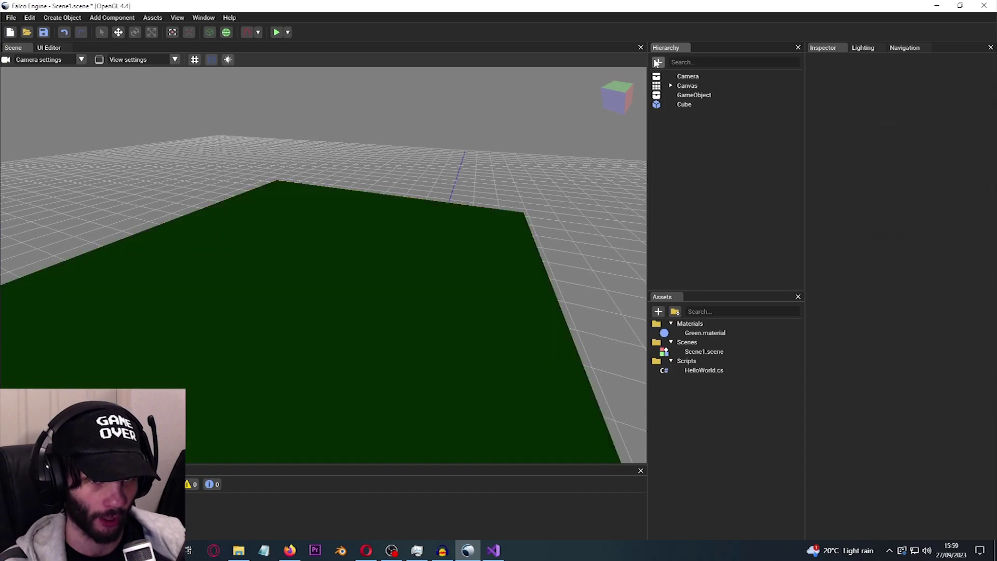
Add a second Cube primitive on top of the green floor.
{"action": "left_click", "coordinate": [658, 65]}
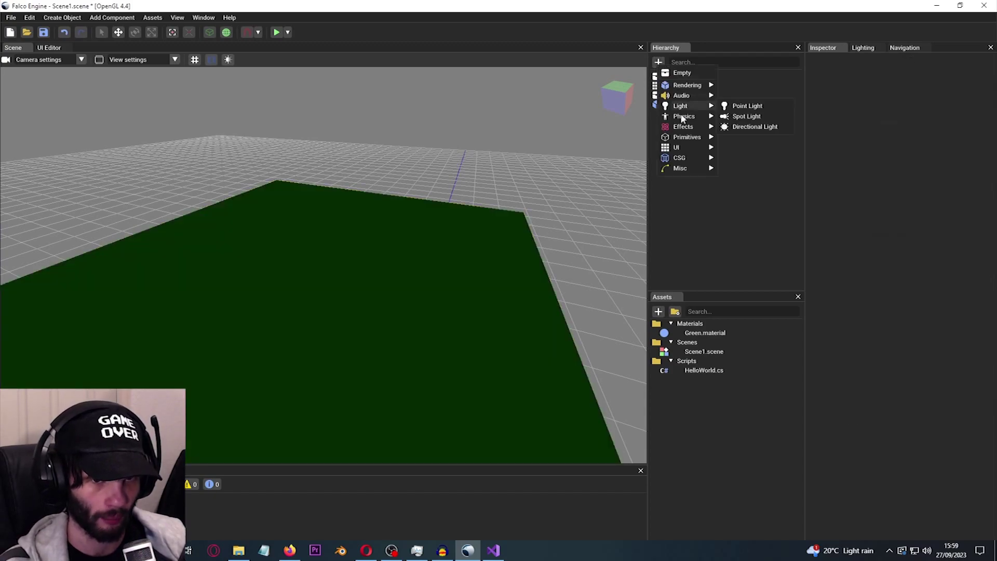
{"action": "mouse_move", "coordinate": [687, 137]}
{"action": "left_click", "coordinate": [730, 134]}
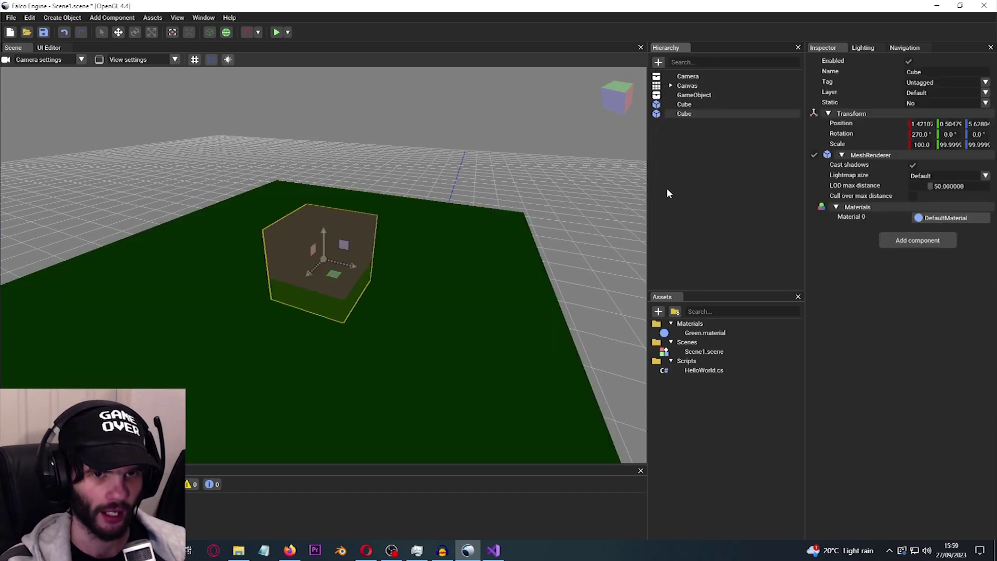
Create a material named Red in the Materials folder.
{"action": "right_click", "coordinate": [693, 330]}
{"action": "mouse_move", "coordinate": [727, 334]}
{"action": "left_click", "coordinate": [776, 359]}
{"action": "type", "text": "Red"}
{"action": "key", "text": "Return"}
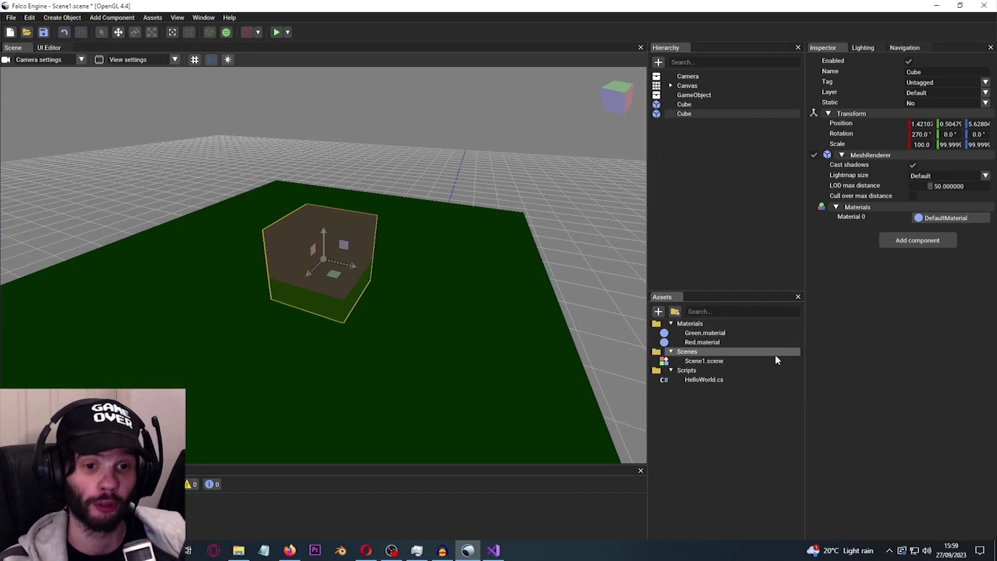
Set the Red material's color to pure red, RGB 255, 0, 0.
{"action": "left_click", "coordinate": [731, 342]}
{"action": "left_click", "coordinate": [910, 83]}
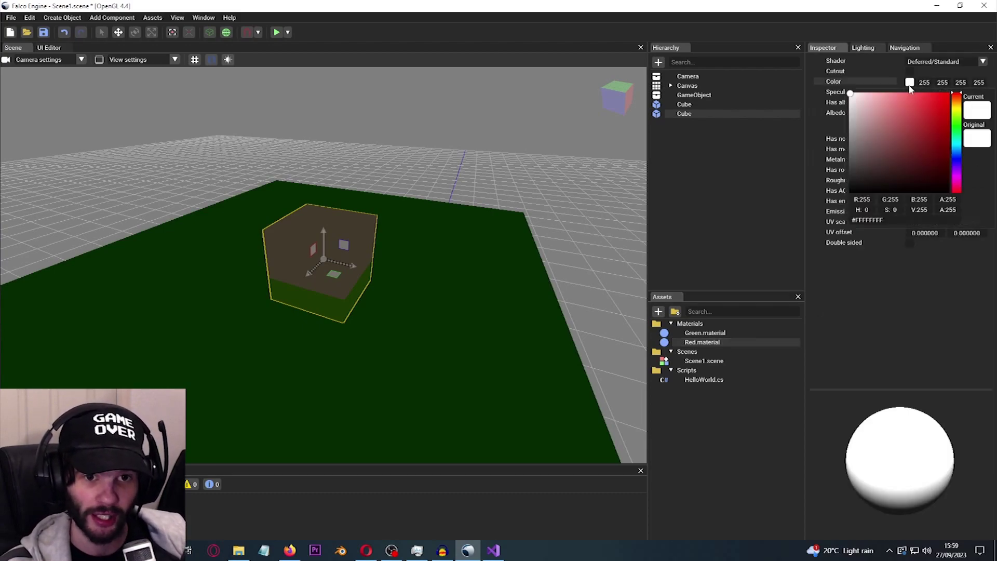
{"action": "left_click_drag", "start_coordinate": [902, 139], "coordinate": [950, 94]}
{"action": "left_click", "coordinate": [872, 307]}
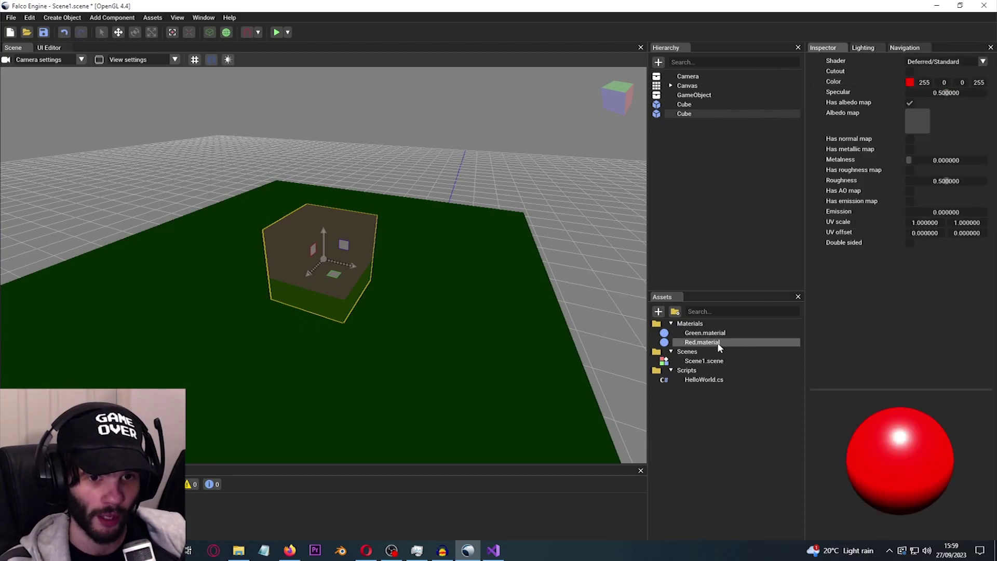
Rename the second cube Falling Cube and assign Red.material to it as Material 0.
{"action": "left_click", "coordinate": [689, 114]}
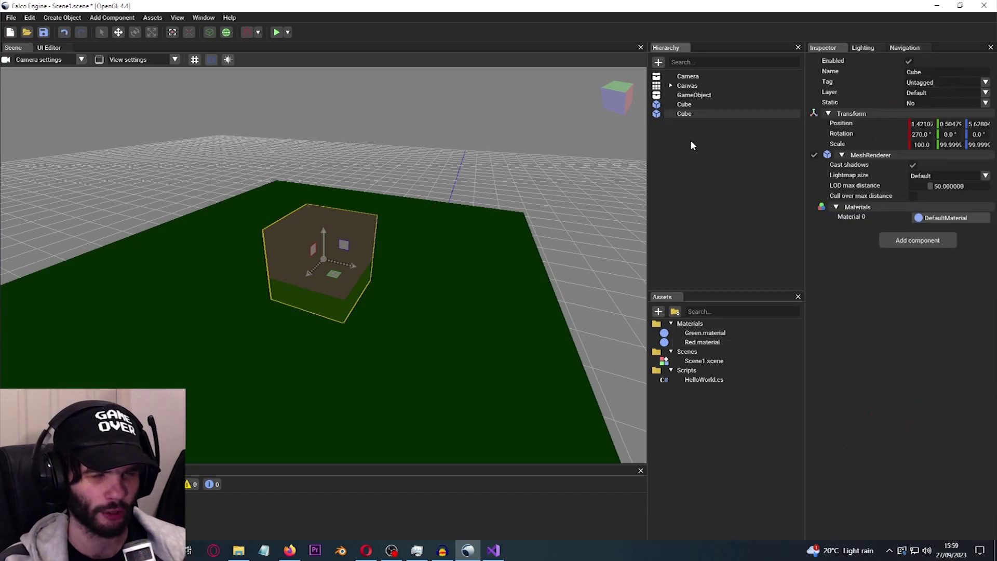
{"action": "right_click", "coordinate": [690, 112]}
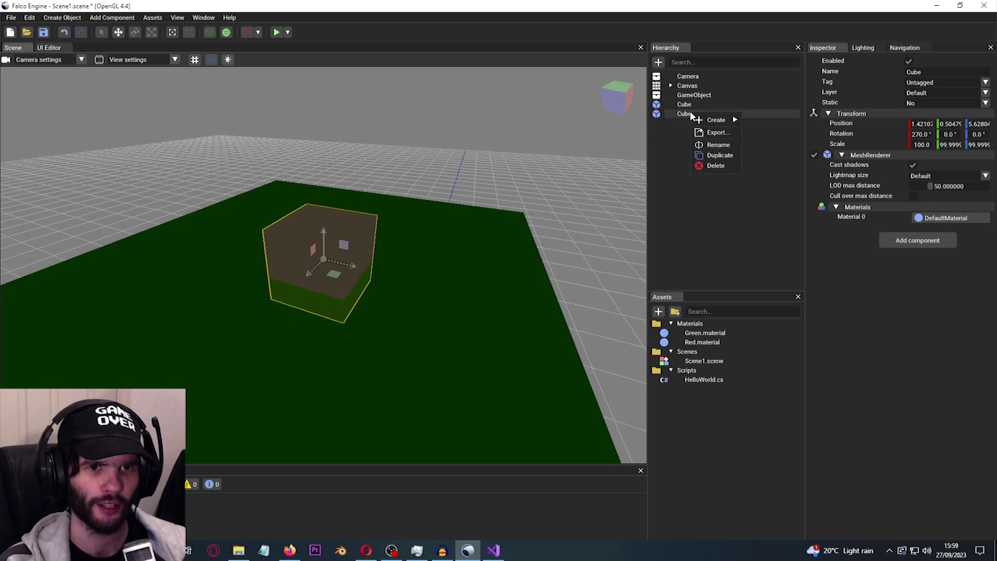
{"action": "left_click", "coordinate": [718, 145]}
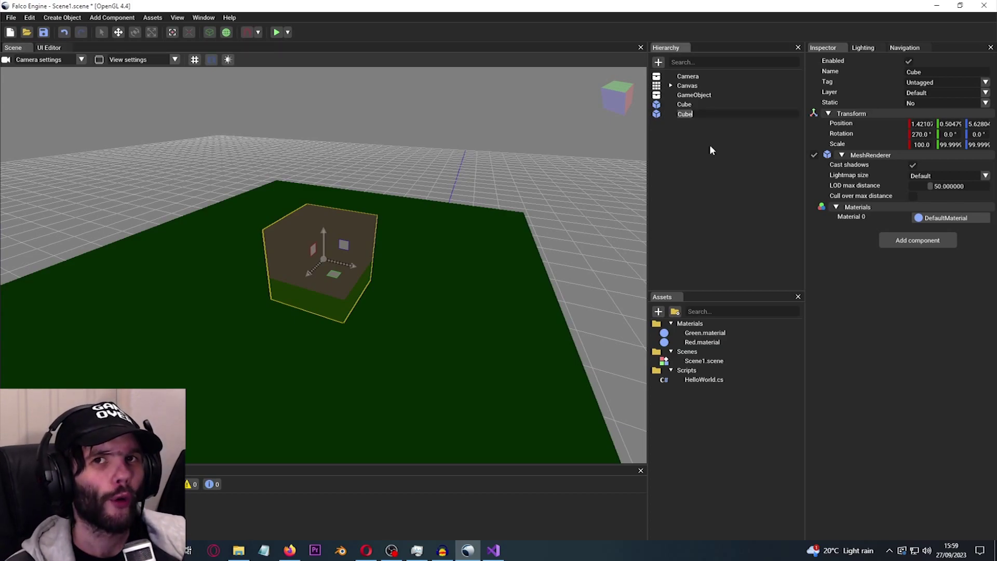
{"action": "type", "text": "FA"}
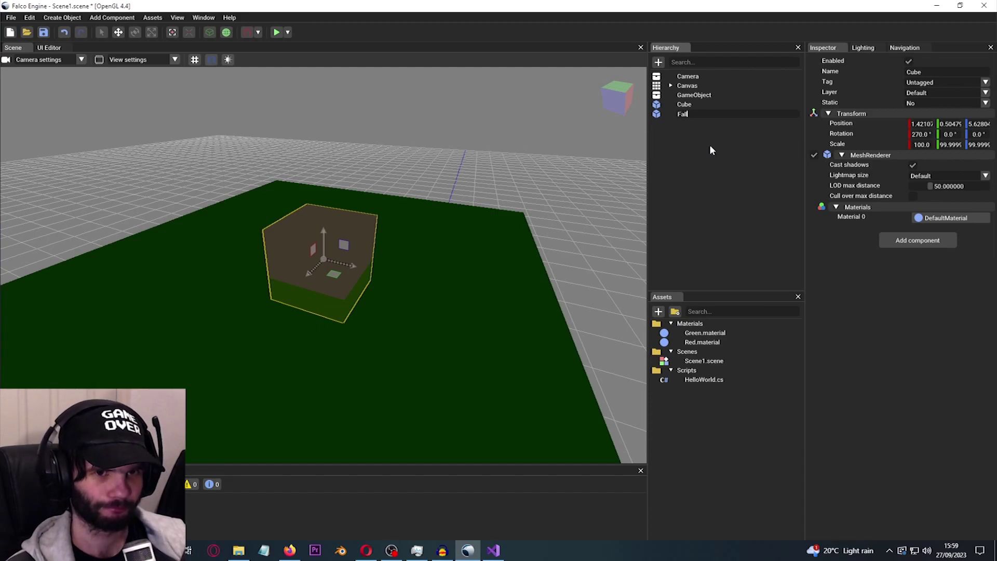
{"action": "type", "text": "lling Cube"}
{"action": "key", "text": "Return"}
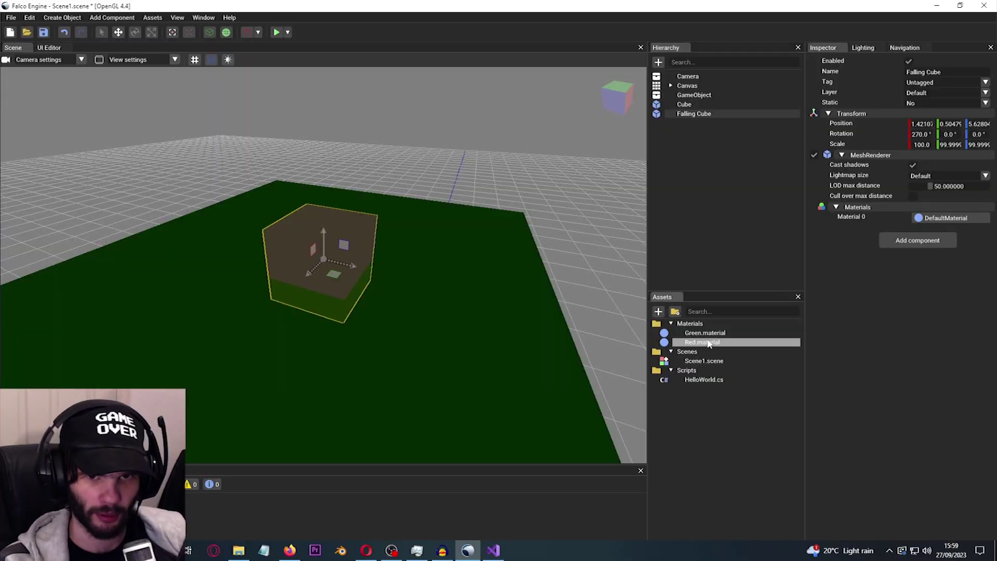
{"action": "left_click_drag", "start_coordinate": [702, 342], "coordinate": [945, 219]}
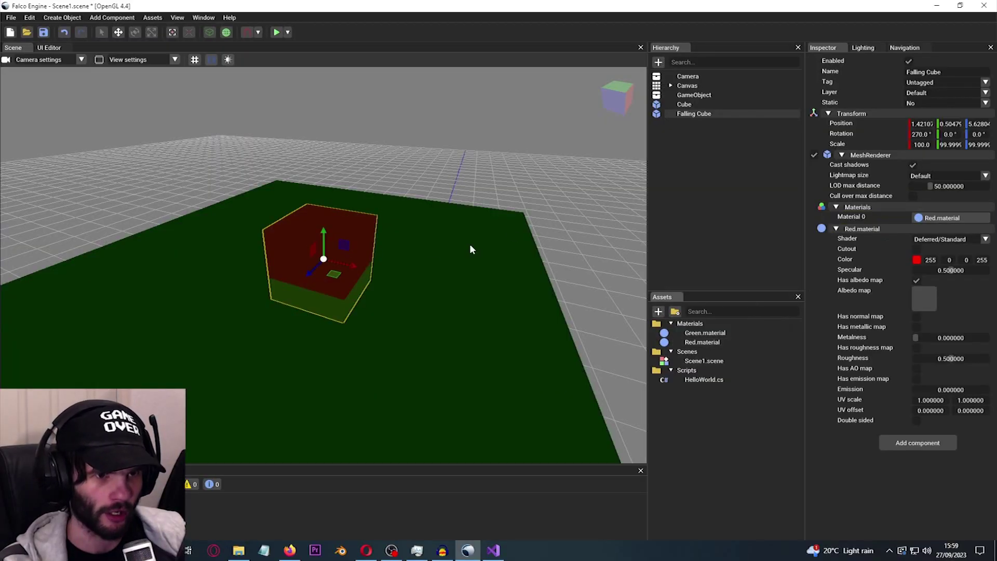
Shrink Falling Cube uniformly to a scale of about 41 and raise it above the floor to a Y position of about 6.11.
{"action": "left_click_drag", "start_coordinate": [325, 230], "coordinate": [326, 196]}
{"action": "right_click_drag", "start_coordinate": [399, 275], "coordinate": [374, 262]}
{"action": "key", "text": "s"}
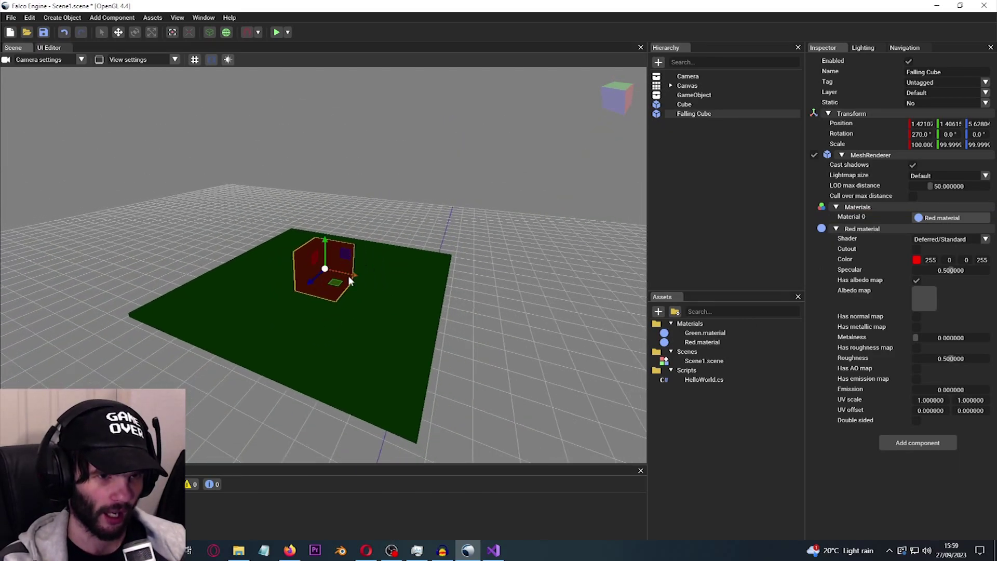
{"action": "key", "text": "r"}
{"action": "left_click_drag", "start_coordinate": [326, 269], "coordinate": [329, 131]}
{"action": "key", "text": "w"}
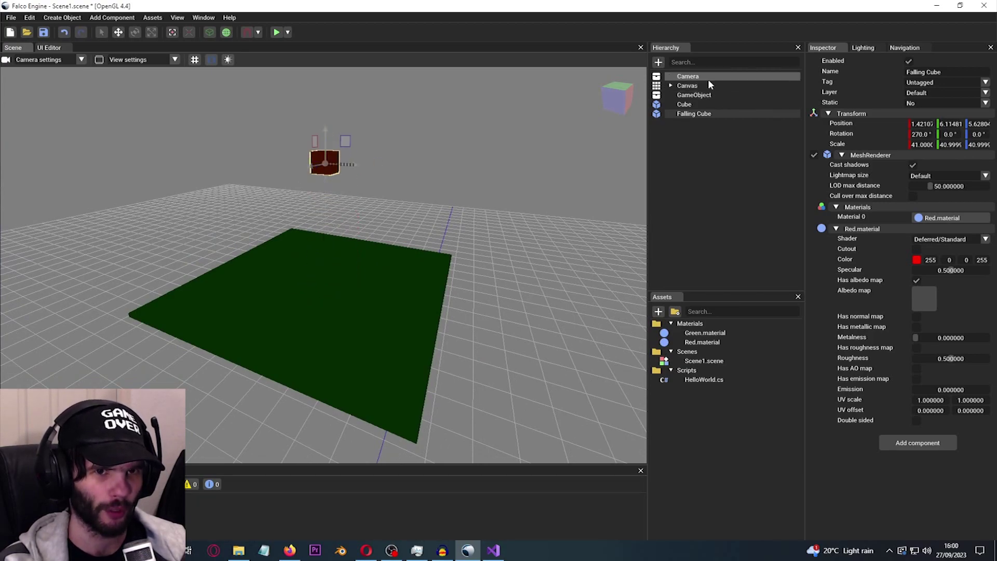
Move the Camera to about Y 3.80 and Z -0.97, and tilt it down to an X rotation of about 31°.
{"action": "left_click", "coordinate": [706, 76]}
{"action": "mouse_move", "coordinate": [334, 297]}
{"action": "right_mouse_down"}
{"action": "mouse_move", "coordinate": [348, 311]}
{"action": "mouse_move", "coordinate": [336, 317]}
{"action": "right_mouse_up"}
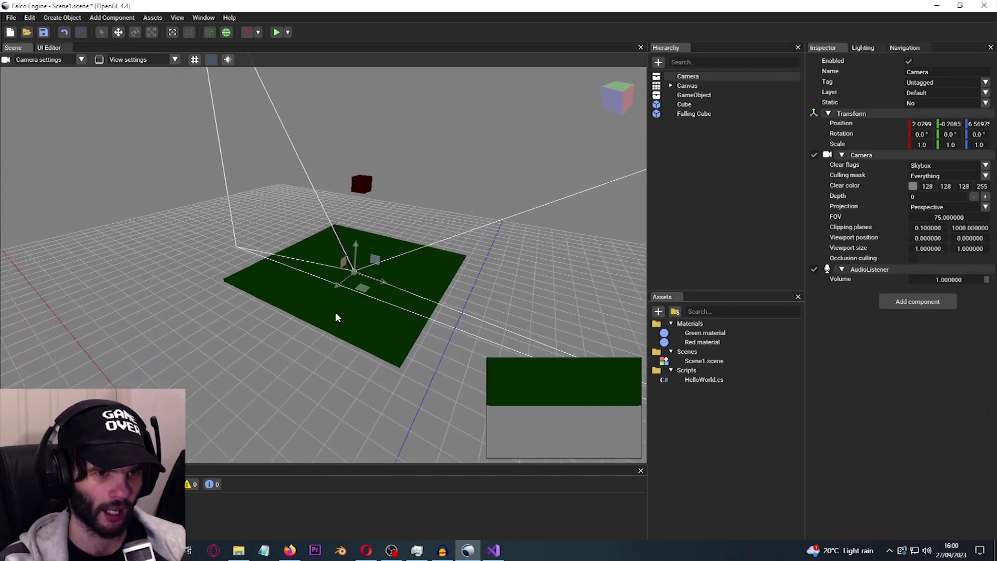
{"action": "left_click_drag", "start_coordinate": [338, 286], "coordinate": [260, 346]}
{"action": "left_click_drag", "start_coordinate": [275, 308], "coordinate": [267, 235]}
{"action": "key", "text": "e"}
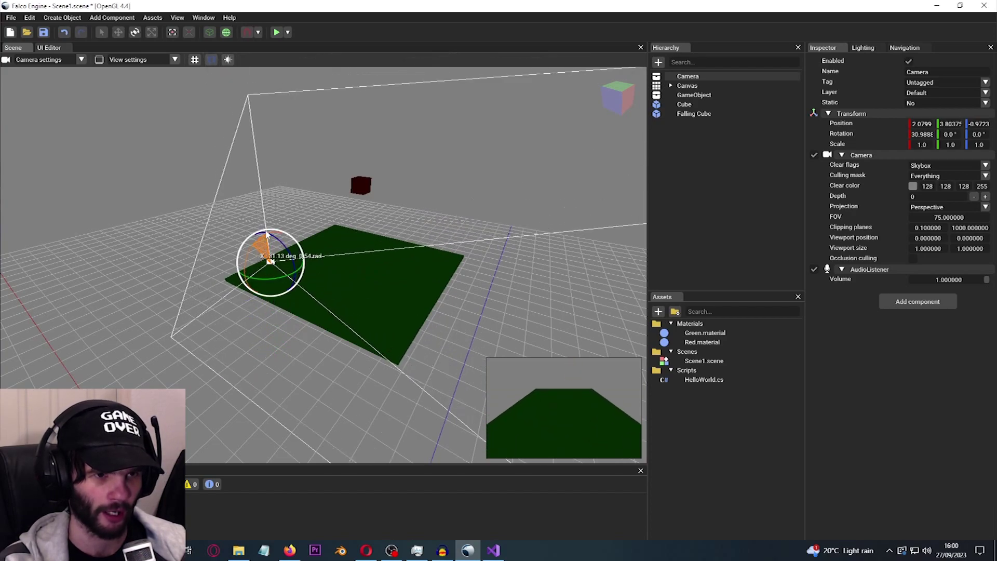
Try local transform orientation, return to global, and move the Camera back to a Z position of about -2.41.
{"action": "key", "text": "w"}
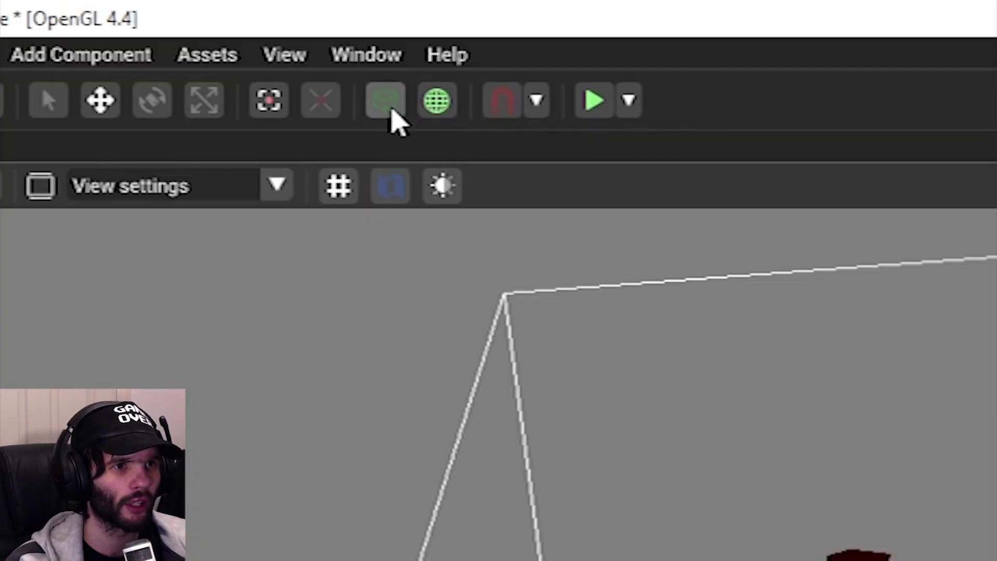
{"action": "left_click", "coordinate": [387, 104]}
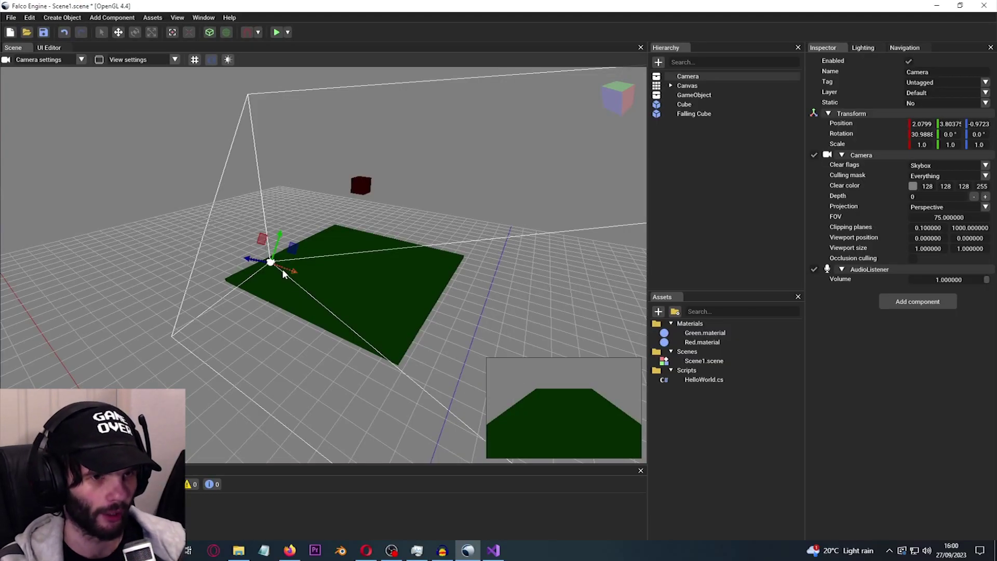
{"action": "left_click", "coordinate": [226, 32]}
{"action": "left_click_drag", "start_coordinate": [257, 273], "coordinate": [223, 299]}
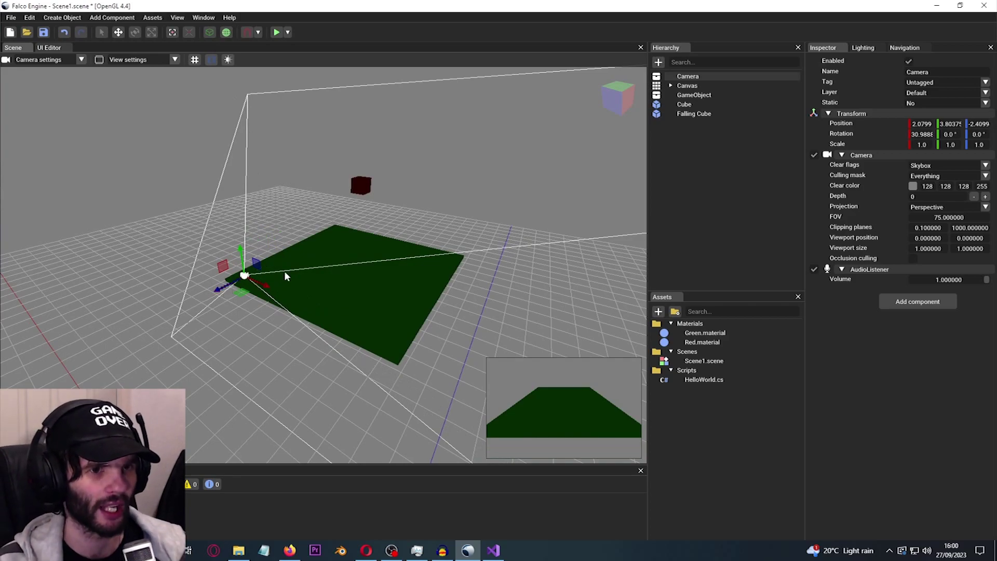
{"action": "key", "text": "w"}
{"action": "right_click_drag", "start_coordinate": [377, 287], "coordinate": [413, 279]}
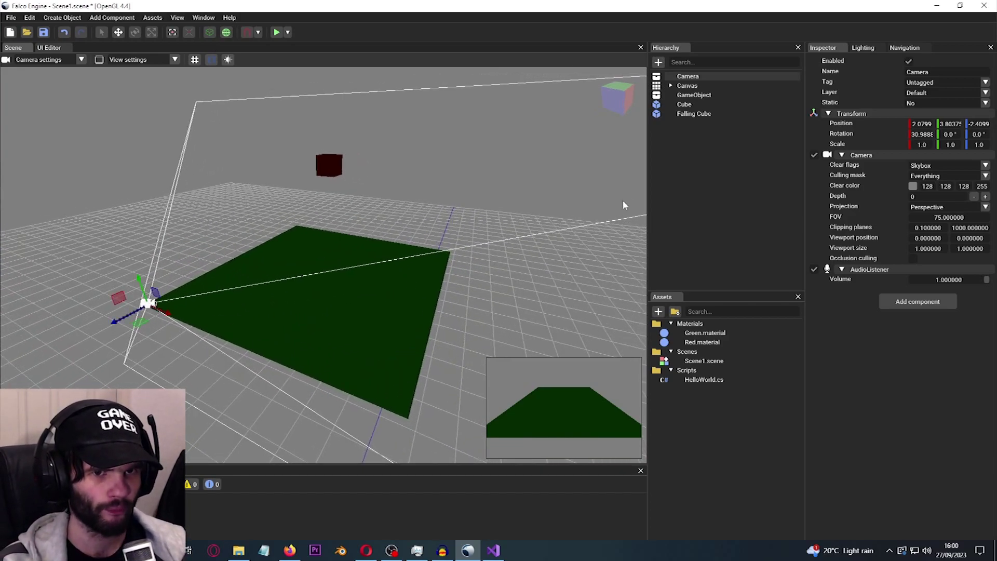
Add a Rigidbody physics component to Falling Cube.
{"action": "left_click", "coordinate": [704, 116]}
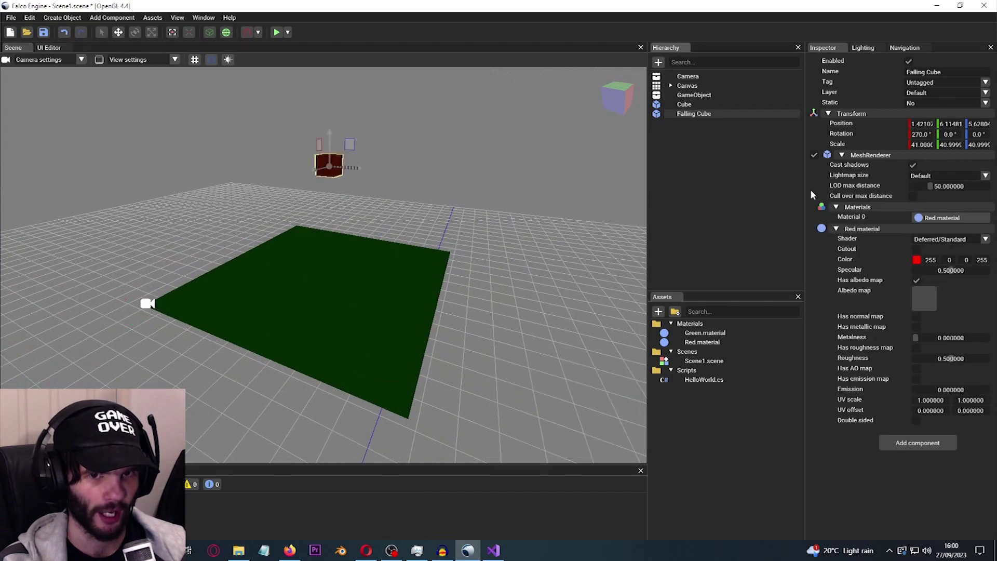
{"action": "left_click", "coordinate": [903, 444]}
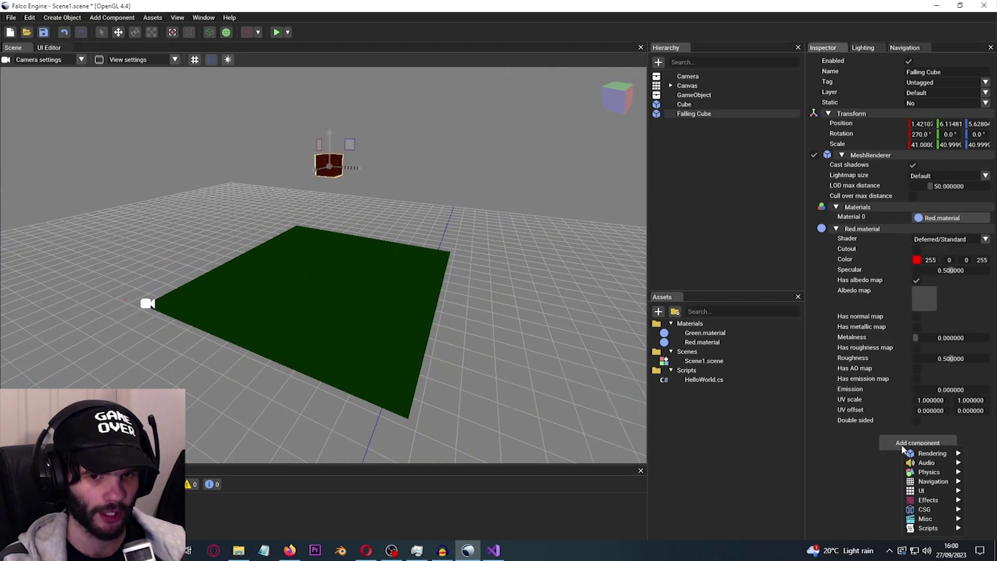
{"action": "mouse_move", "coordinate": [933, 474]}
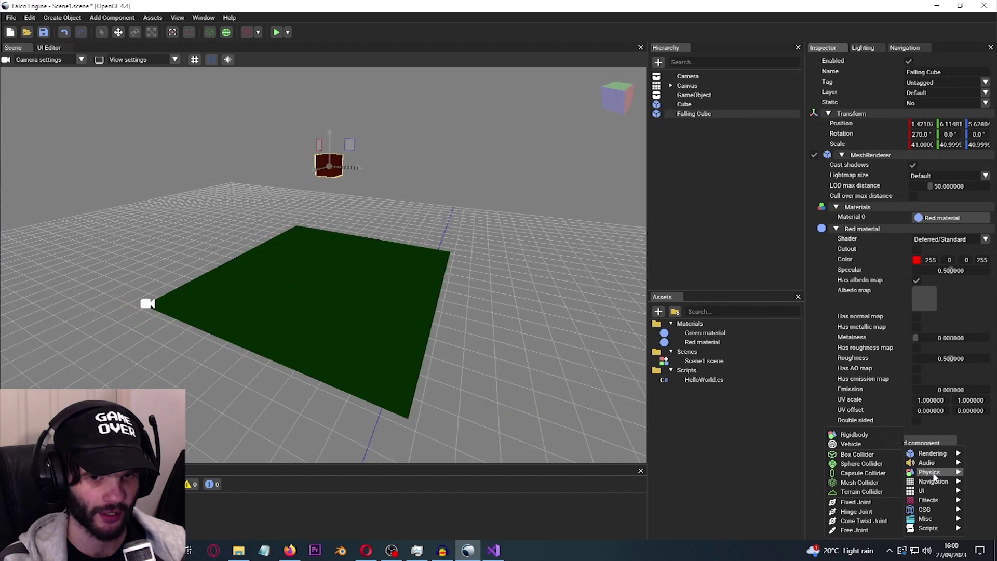
{"action": "left_click", "coordinate": [866, 436]}
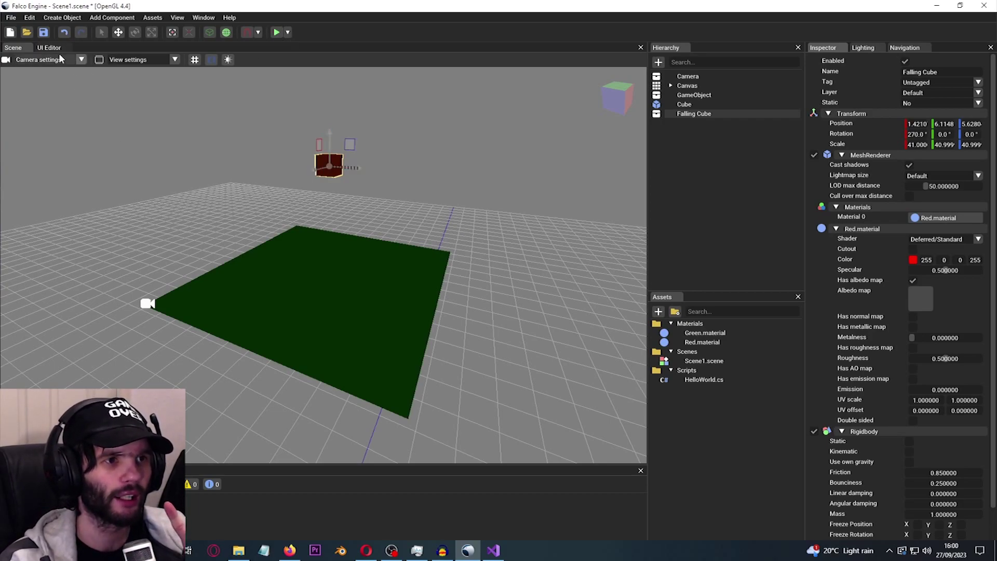
Disable the Text object under Canvas and check the canvas in the UI Editor.
{"action": "left_click", "coordinate": [671, 86]}
{"action": "left_click", "coordinate": [699, 96]}
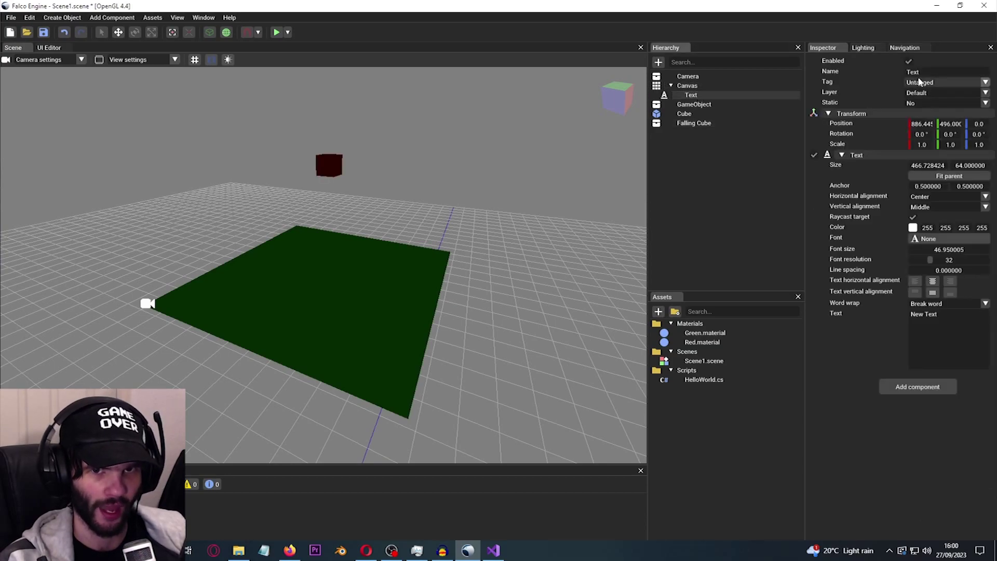
{"action": "left_click", "coordinate": [909, 61]}
{"action": "left_click", "coordinate": [49, 48]}
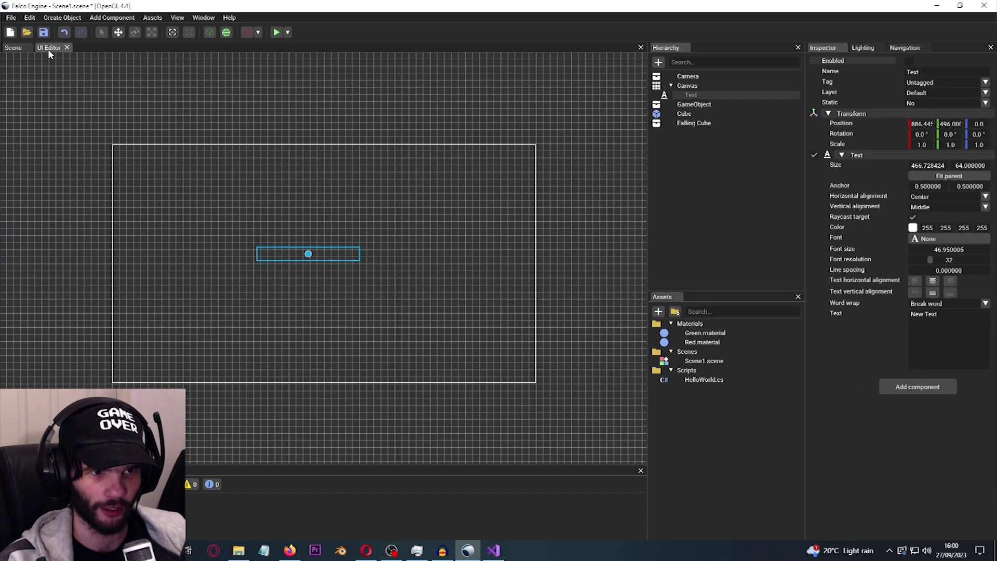
Return to the Scene view, play the scene to test Falling Cube's Rigidbody, and stop the game.
{"action": "left_click", "coordinate": [456, 180]}
{"action": "left_click", "coordinate": [13, 47]}
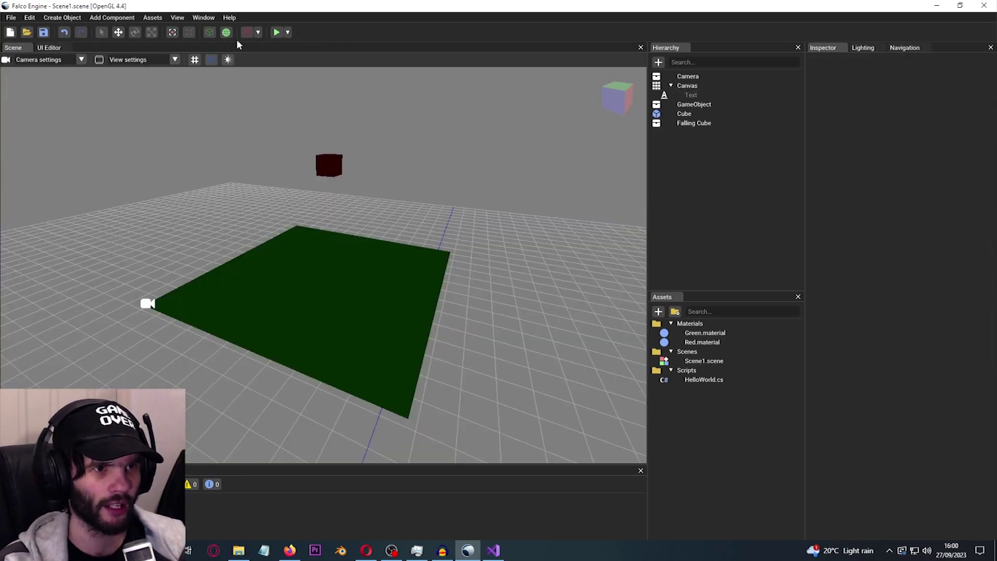
{"action": "left_click", "coordinate": [275, 33]}
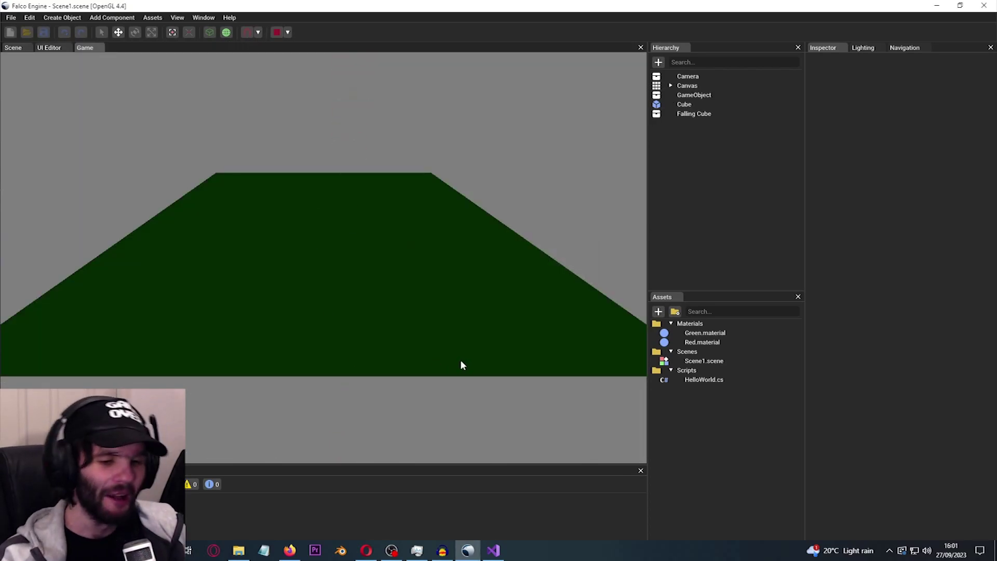
{"action": "left_click", "coordinate": [277, 32]}
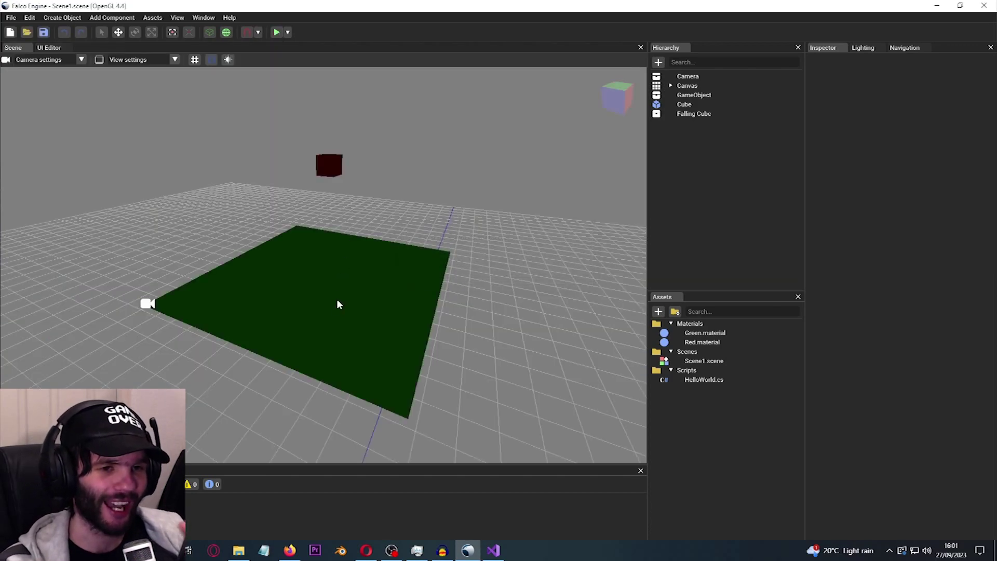
Add a Box Collider component to the green floor Cube and inspect its outline up close.
{"action": "left_click", "coordinate": [332, 283]}
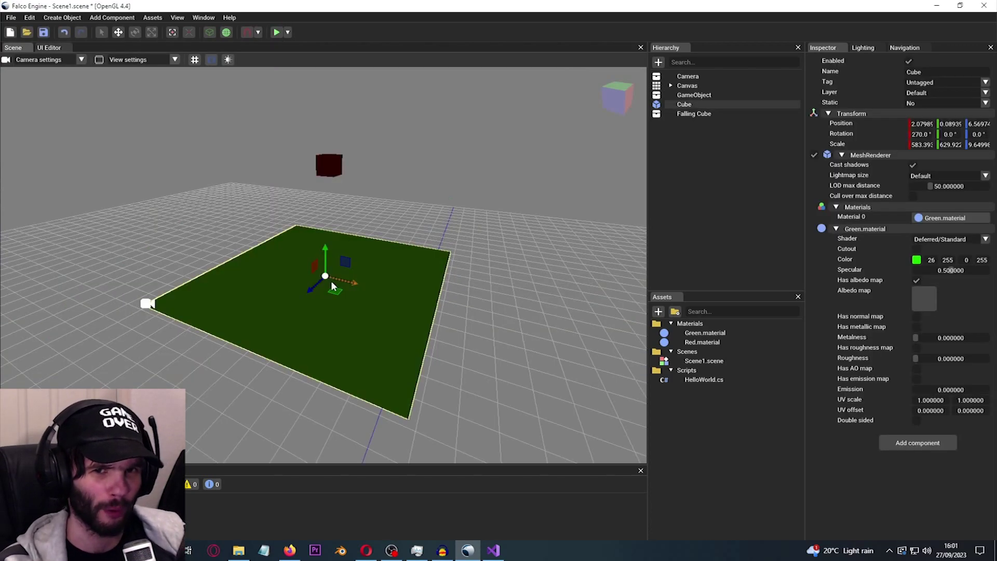
{"action": "left_click", "coordinate": [925, 444]}
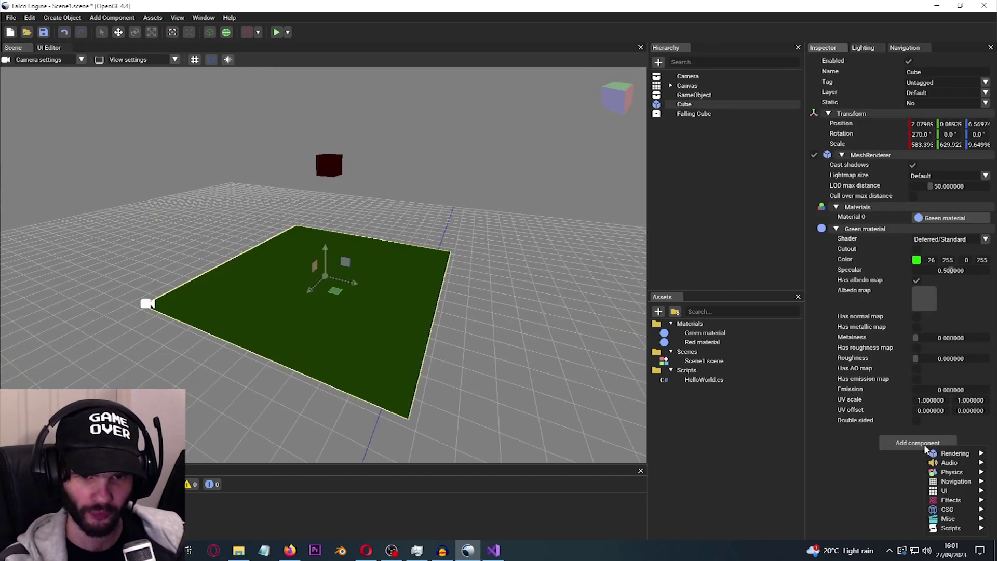
{"action": "mouse_move", "coordinate": [952, 472]}
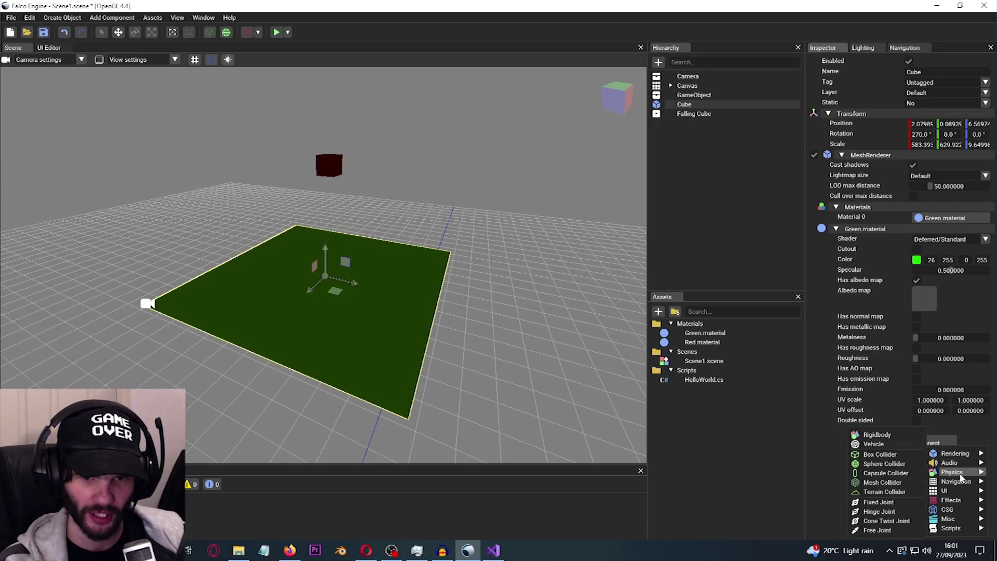
{"action": "left_click", "coordinate": [881, 461]}
{"action": "right_click_drag", "start_coordinate": [403, 306], "coordinate": [625, 144]}
{"action": "key", "text": "d"}
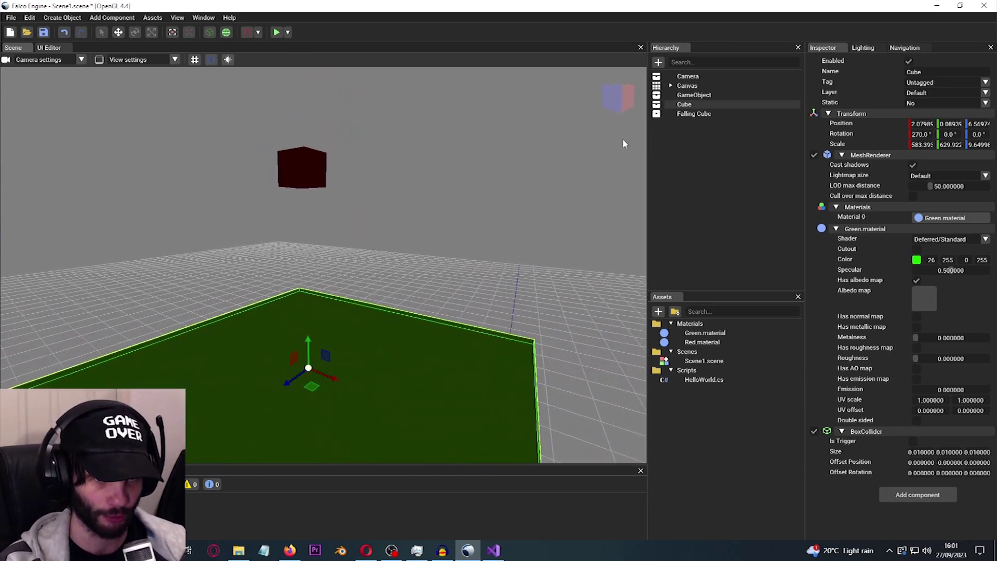
Collapse Falling Cube's Rigidbody settings and add a Box Collider component to it.
{"action": "left_click", "coordinate": [706, 113]}
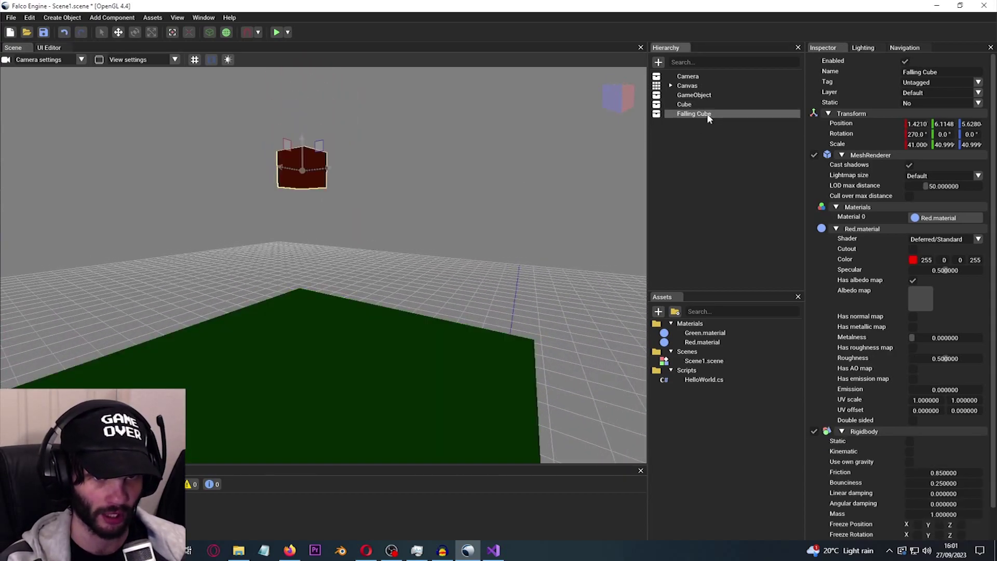
{"action": "left_click", "coordinate": [842, 431]}
{"action": "left_click", "coordinate": [907, 454]}
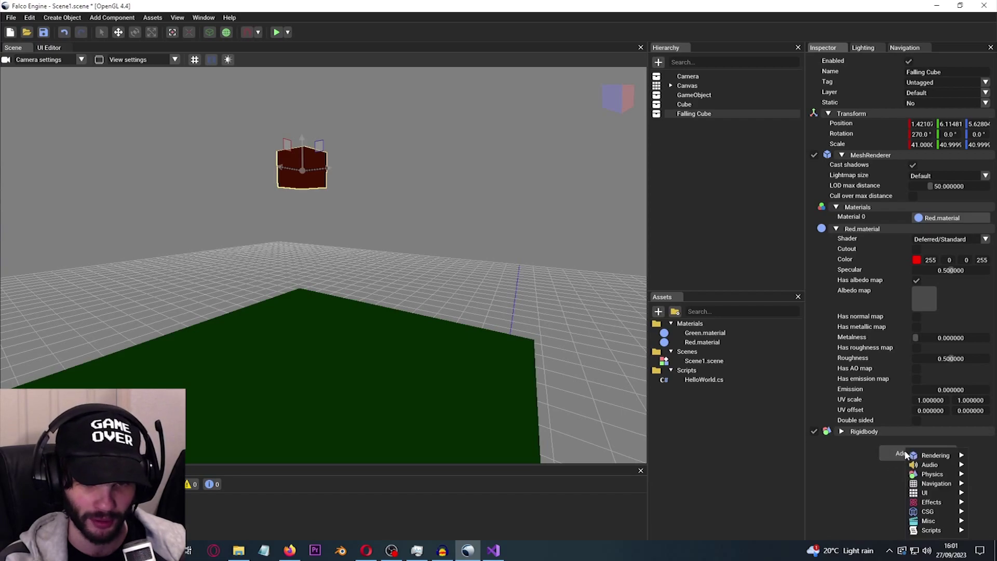
{"action": "mouse_move", "coordinate": [939, 473]}
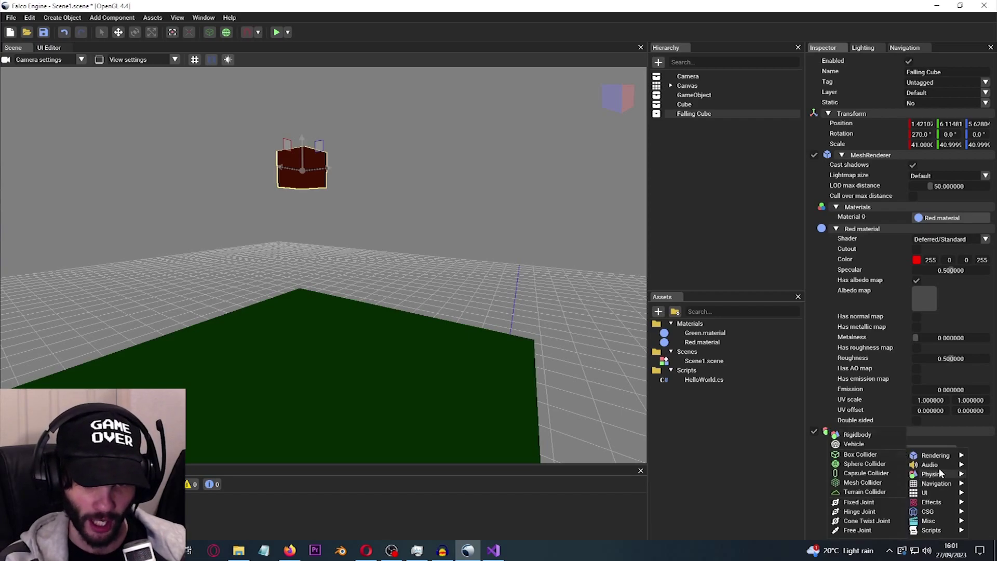
{"action": "left_click", "coordinate": [861, 454]}
Save the scene and play it to test the collision between Falling Cube and the floor.
{"action": "middle_click_drag", "start_coordinate": [452, 333], "coordinate": [484, 326]}
{"action": "key", "text": "ctrl+s"}
{"action": "left_click", "coordinate": [276, 32]}
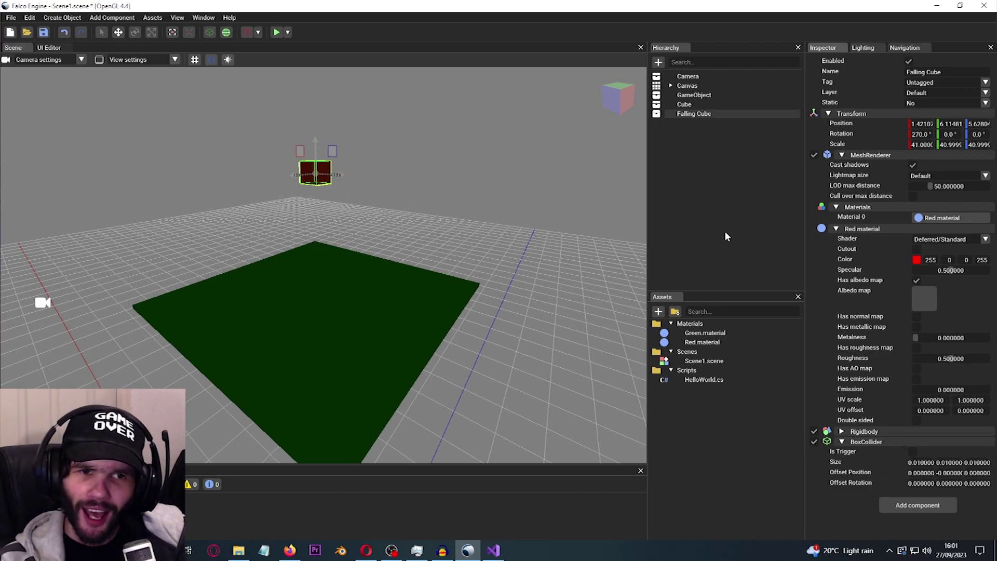
Add a Rigidbody component to the green floor Cube alongside its Box Collider.
{"action": "left_click", "coordinate": [685, 104]}
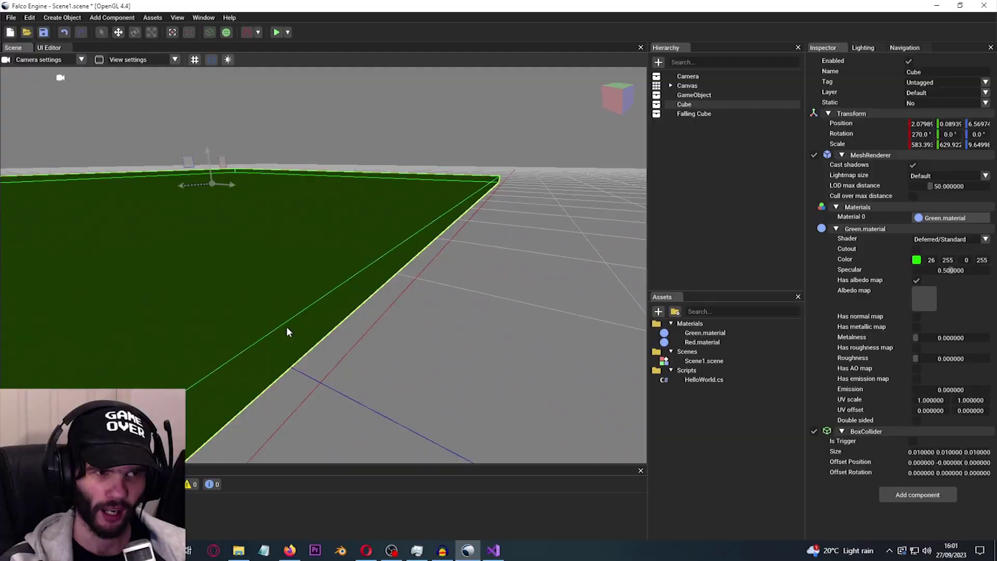
{"action": "right_click_drag", "start_coordinate": [287, 327], "coordinate": [638, 360]}
{"action": "scroll", "coordinate": [639, 364], "scroll_direction": "down", "scroll_amount": 5}
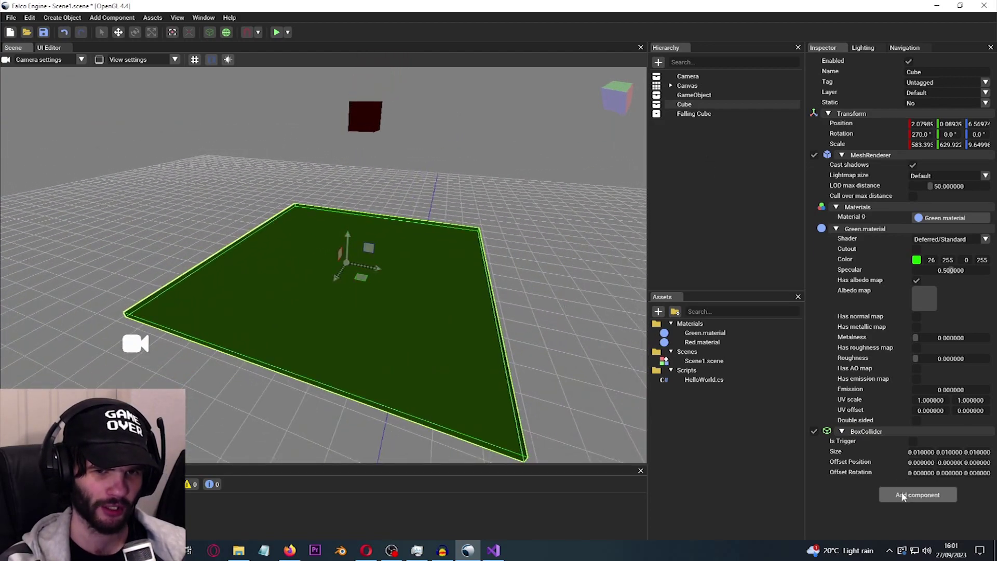
{"action": "left_click", "coordinate": [914, 495]}
{"action": "mouse_move", "coordinate": [930, 484]}
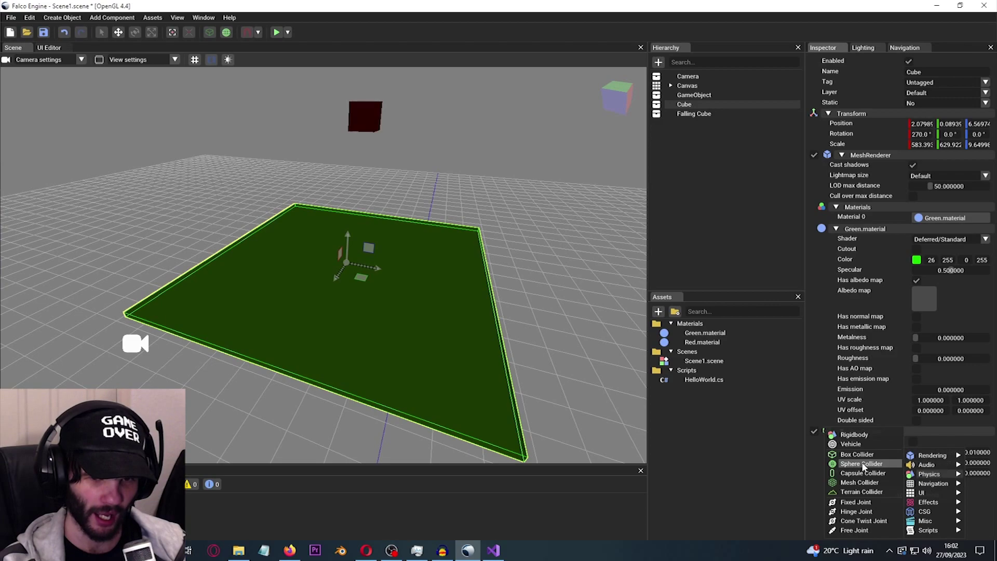
{"action": "left_click", "coordinate": [858, 441]}
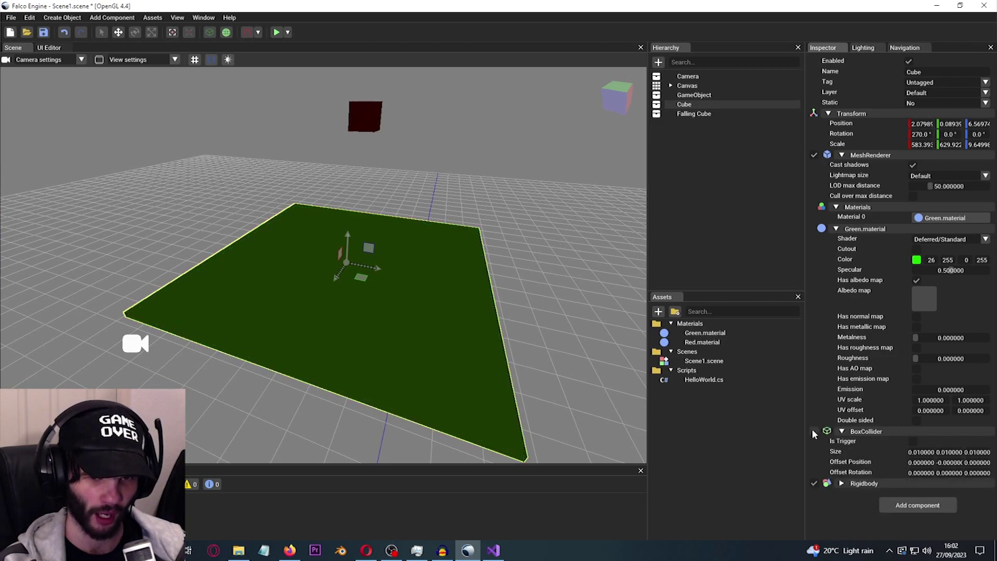
Mark the floor Cube's Rigidbody as Static and play the scene to test the landing.
{"action": "left_click", "coordinate": [842, 432]}
{"action": "left_click", "coordinate": [841, 441]}
{"action": "scroll", "coordinate": [881, 449], "scroll_direction": "down", "scroll_amount": 1}
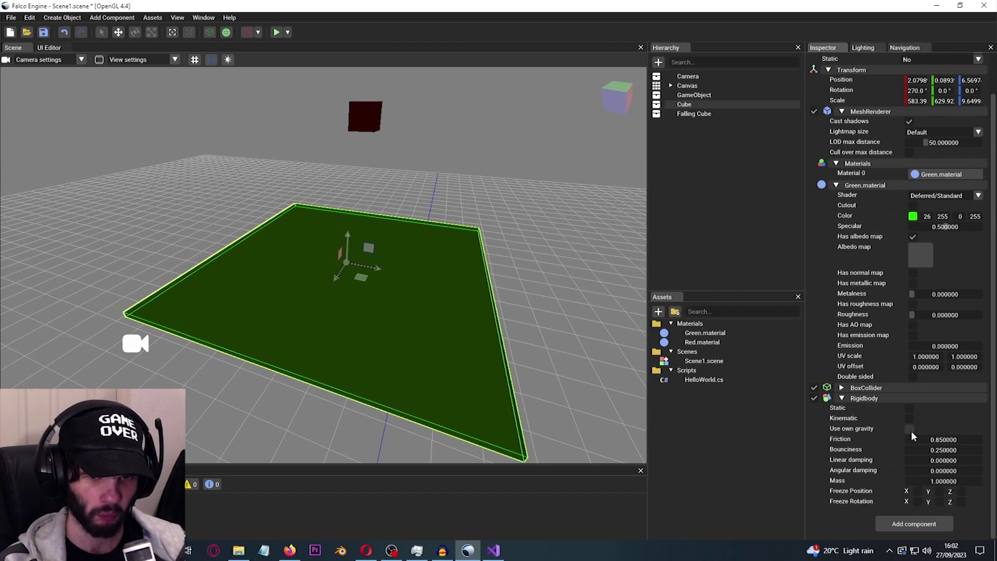
{"action": "left_click", "coordinate": [910, 408]}
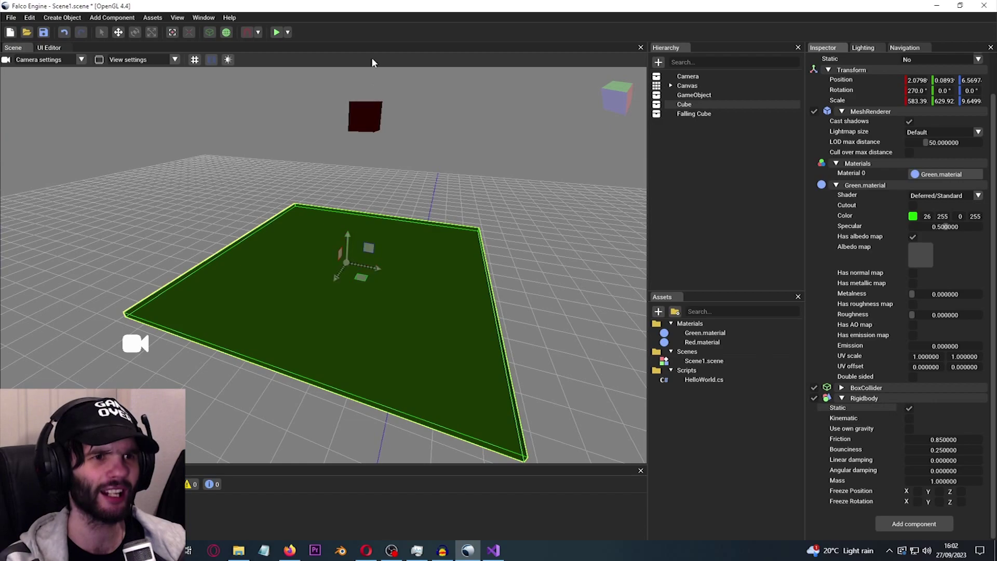
{"action": "left_click", "coordinate": [277, 32]}
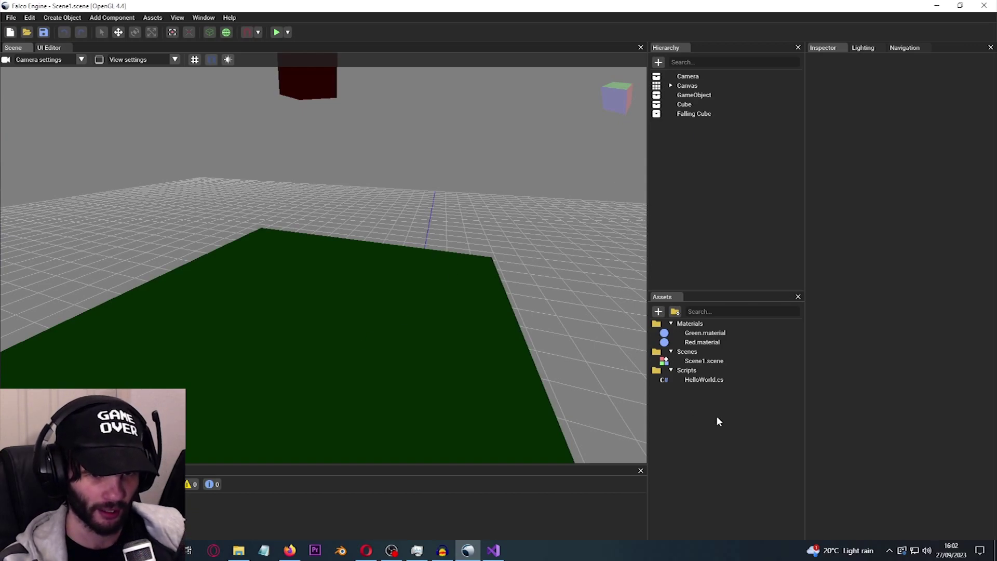
Create a C# script named DestroyCube.cs in the Scripts folder.
{"action": "right_click", "coordinate": [693, 377]}
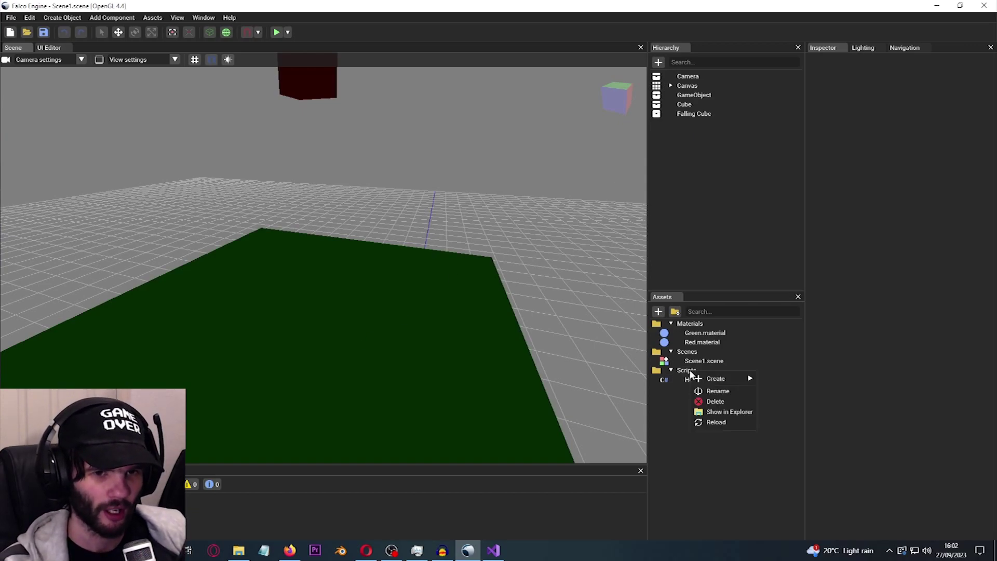
{"action": "mouse_move", "coordinate": [710, 381]}
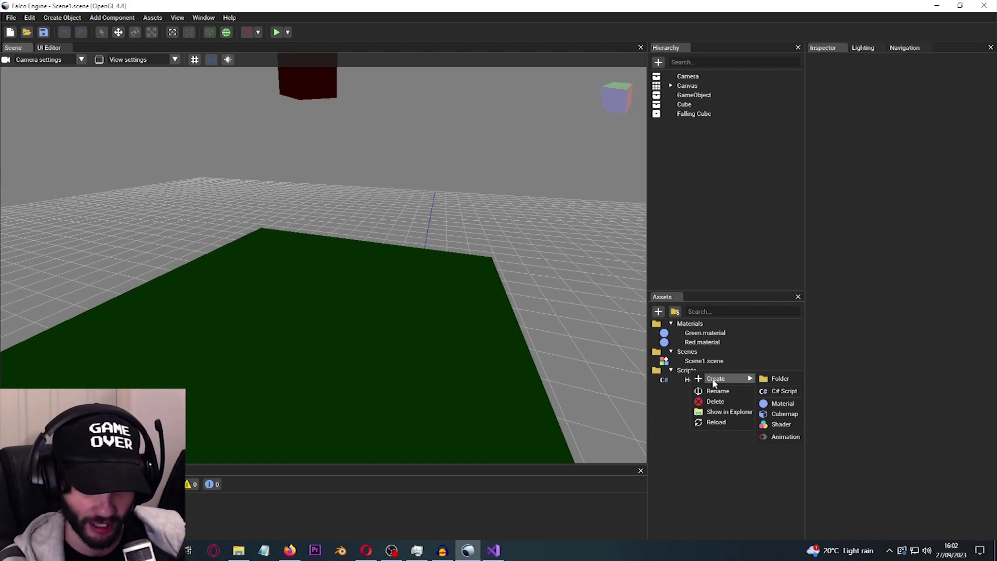
{"action": "left_click", "coordinate": [776, 391]}
{"action": "type", "text": "DestroyCube.cs"}
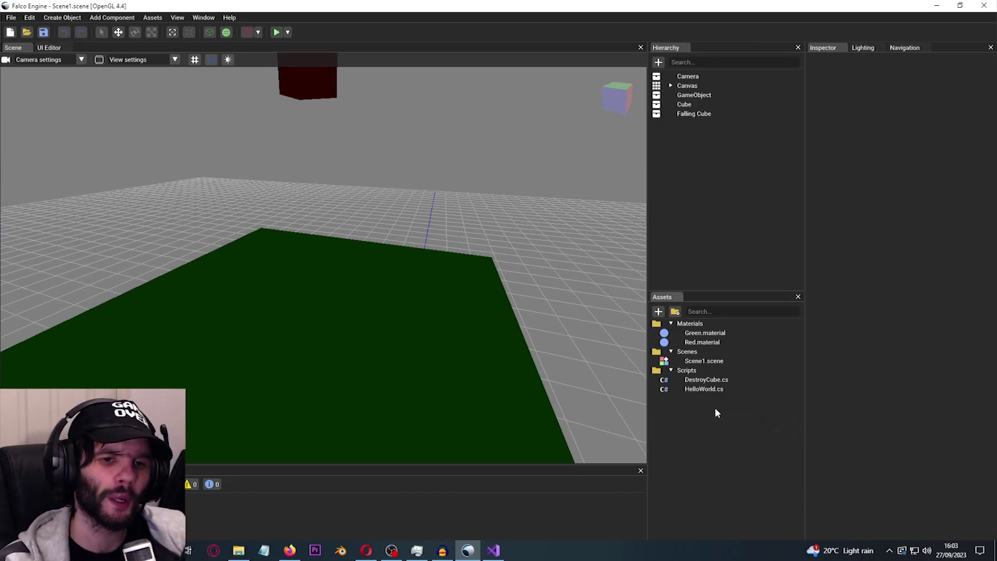
{"action": "key", "text": "Return"}
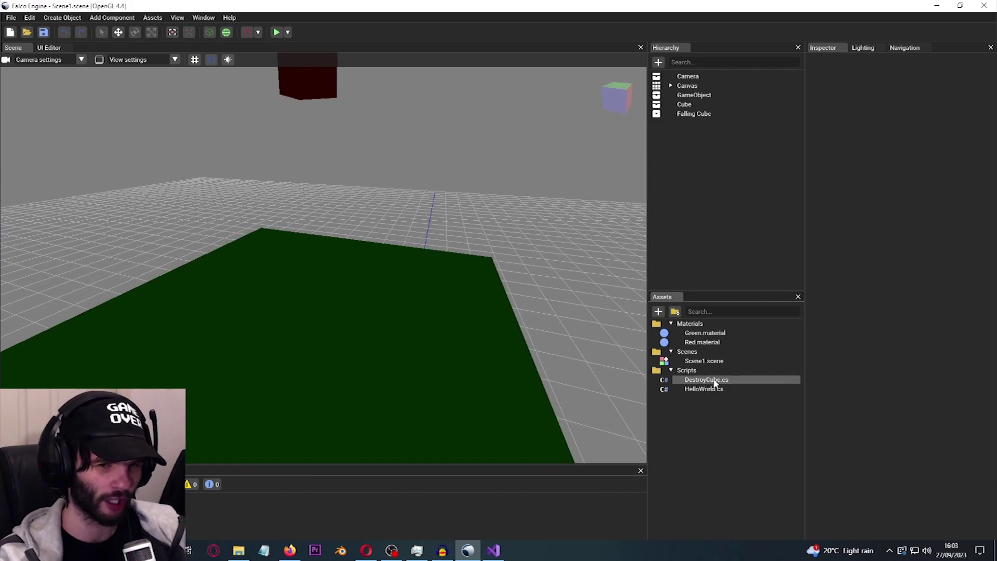
Open DestroyCube.cs in Visual Studio, close the HelloWorld.cs window saving MyGame.sln, and discard the conflicting solution changes.
{"action": "double_click", "coordinate": [715, 383]}
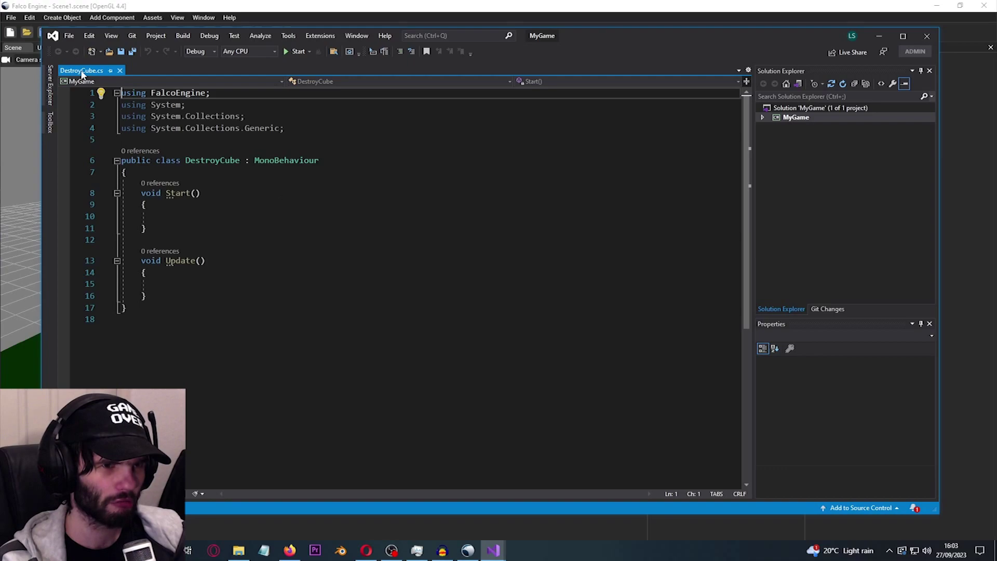
{"action": "mouse_move", "coordinate": [491, 549]}
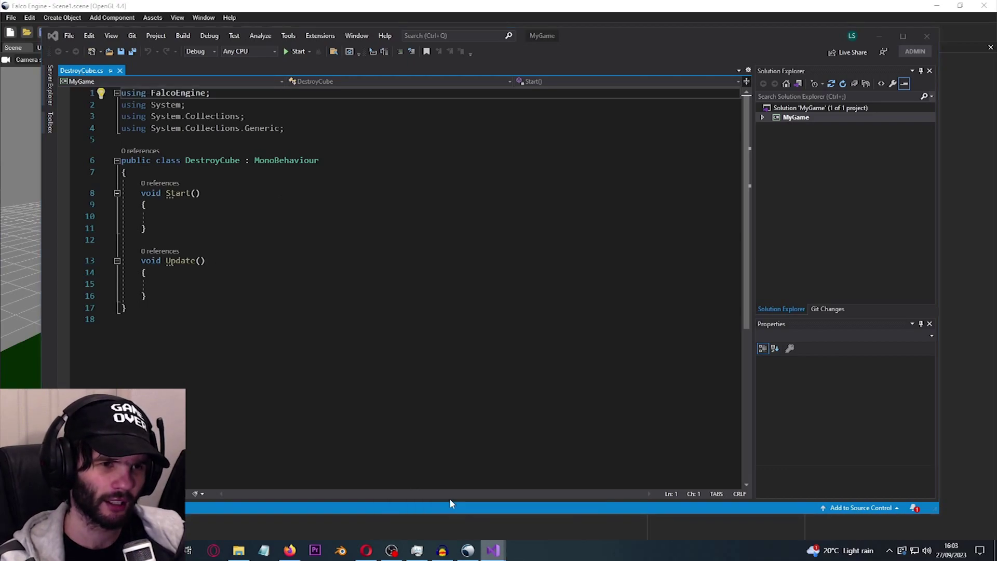
{"action": "left_click", "coordinate": [450, 498]}
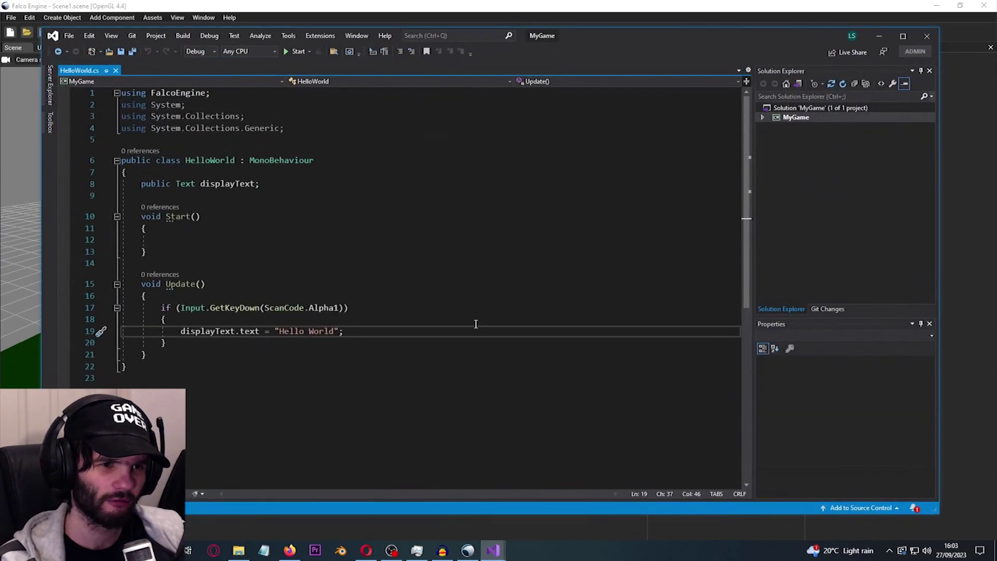
{"action": "left_click", "coordinate": [920, 37]}
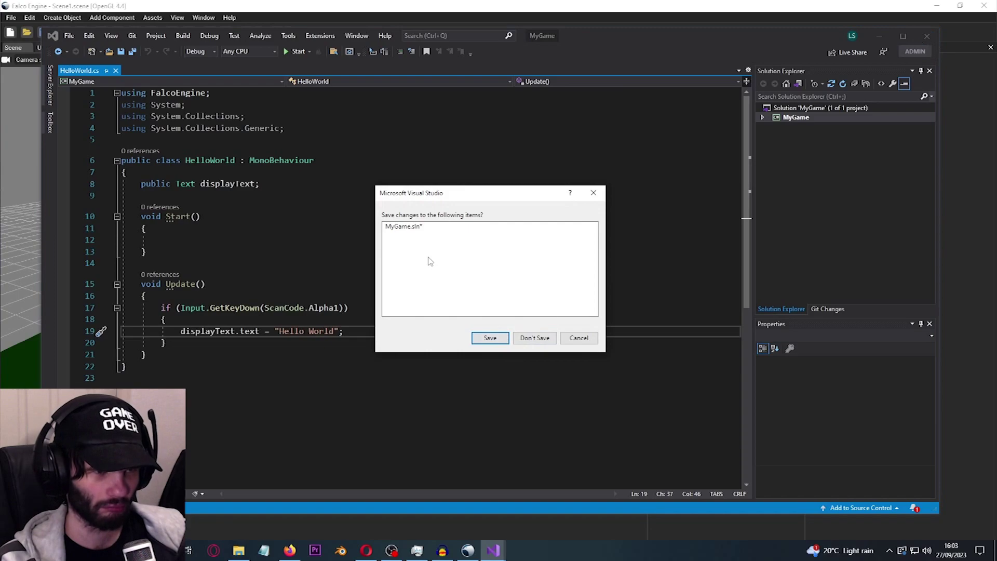
{"action": "left_click", "coordinate": [489, 338]}
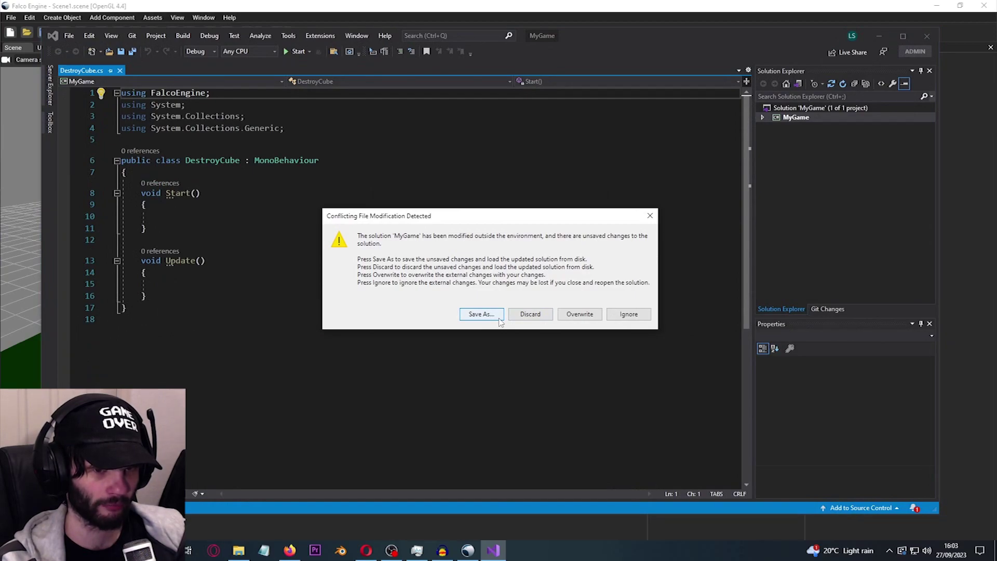
{"action": "left_click", "coordinate": [532, 315]}
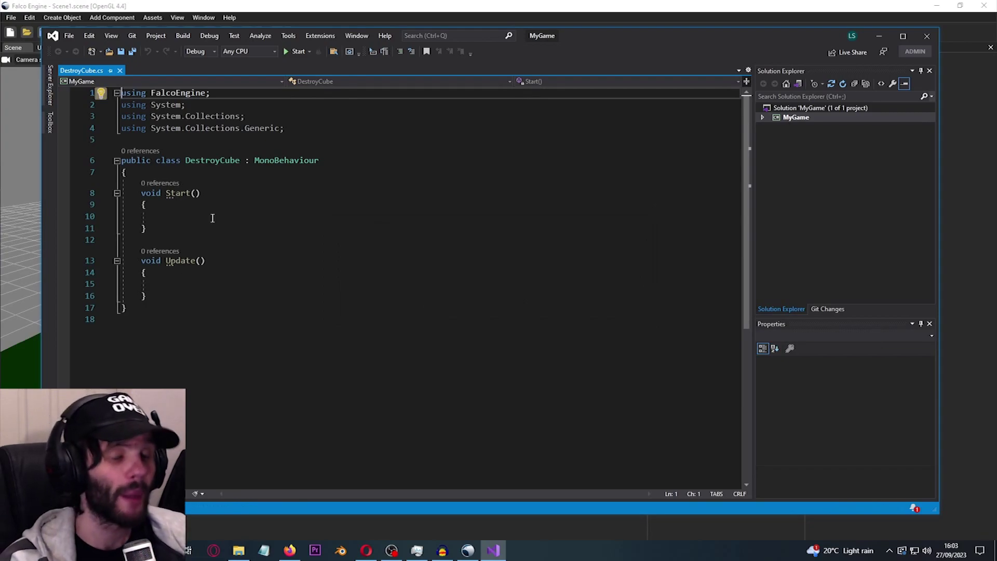
{"action": "left_click", "coordinate": [186, 217]}
{"action": "left_click", "coordinate": [183, 177]}
{"action": "key", "text": "Return"}
{"action": "key", "text": "Return"}
{"action": "key", "text": "Up"}
{"action": "type", "text": "GameObject"}
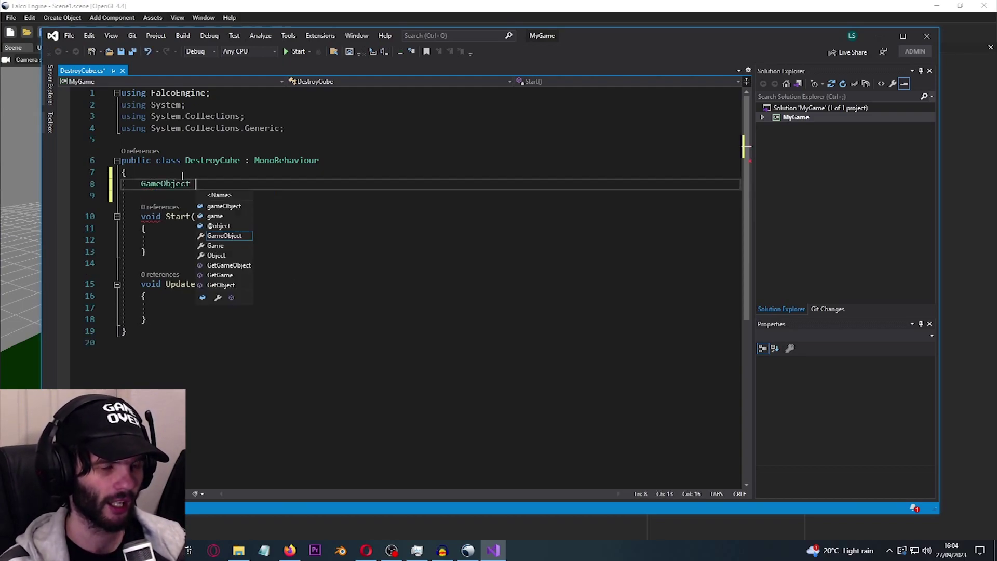
{"action": "key", "text": "Escape"}
{"action": "key", "text": "Home"}
{"action": "type", "text": "public"}
{"action": "key", "text": "Right"}
{"action": "key", "text": "Right"}
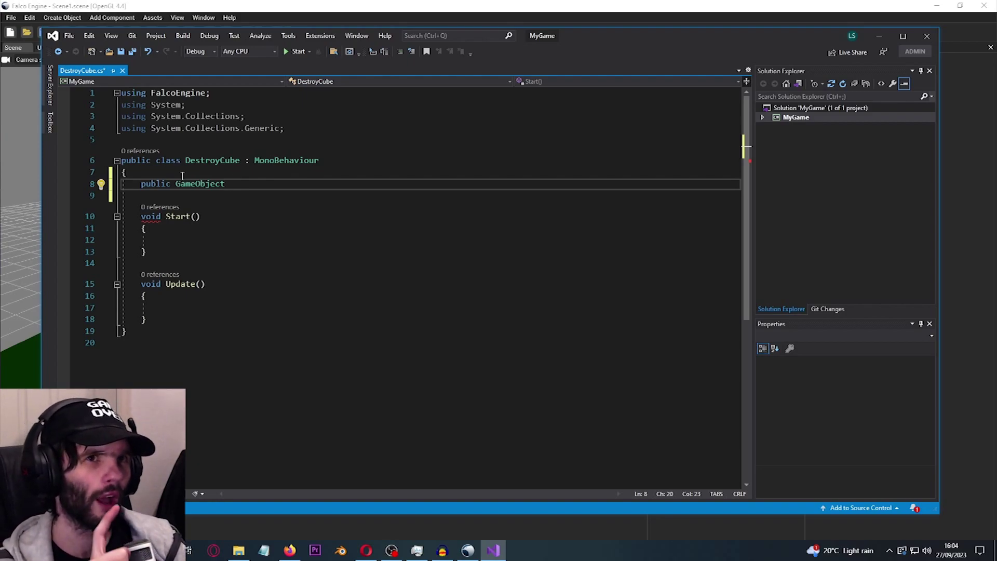
{"action": "left_click_drag", "start_coordinate": [234, 186], "coordinate": [144, 186]}
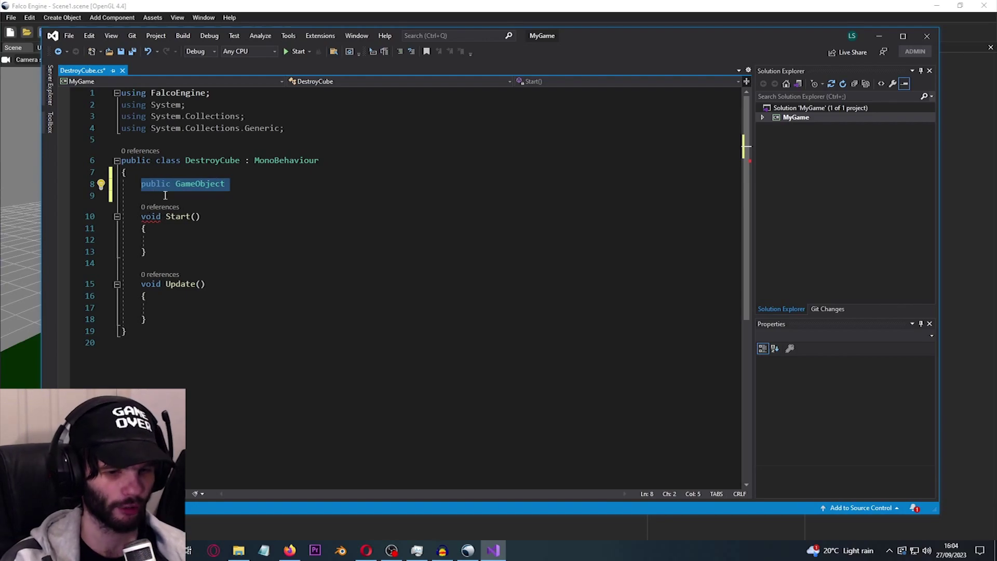
{"action": "key", "text": "BackSpace"}
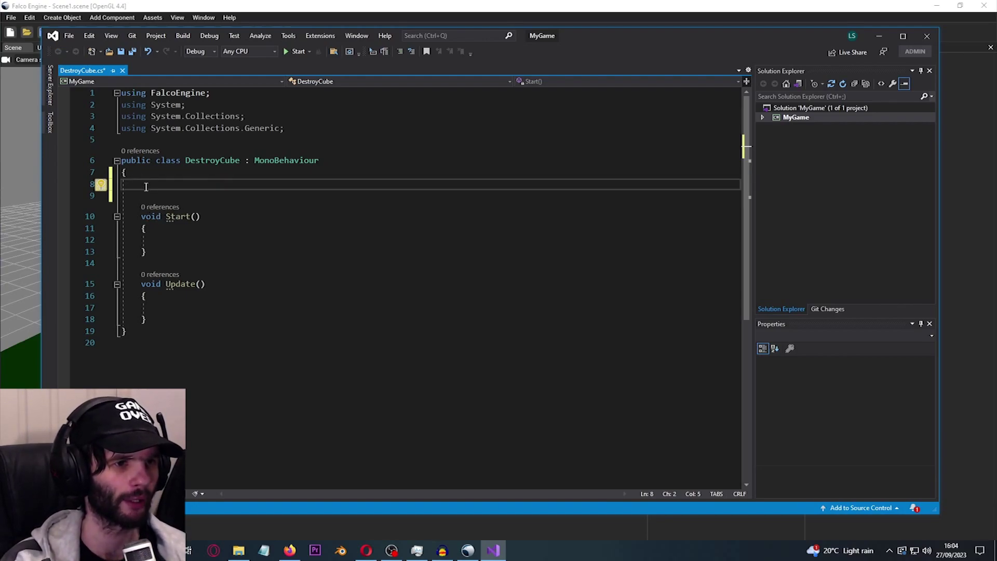
Clear the Start and Update methods from the DestroyCube class and try to find a trigger event method to use instead.
{"action": "key", "text": "Delete"}
{"action": "left_click_drag", "start_coordinate": [166, 311], "coordinate": [144, 190]}
{"action": "key", "text": "BackSpace"}
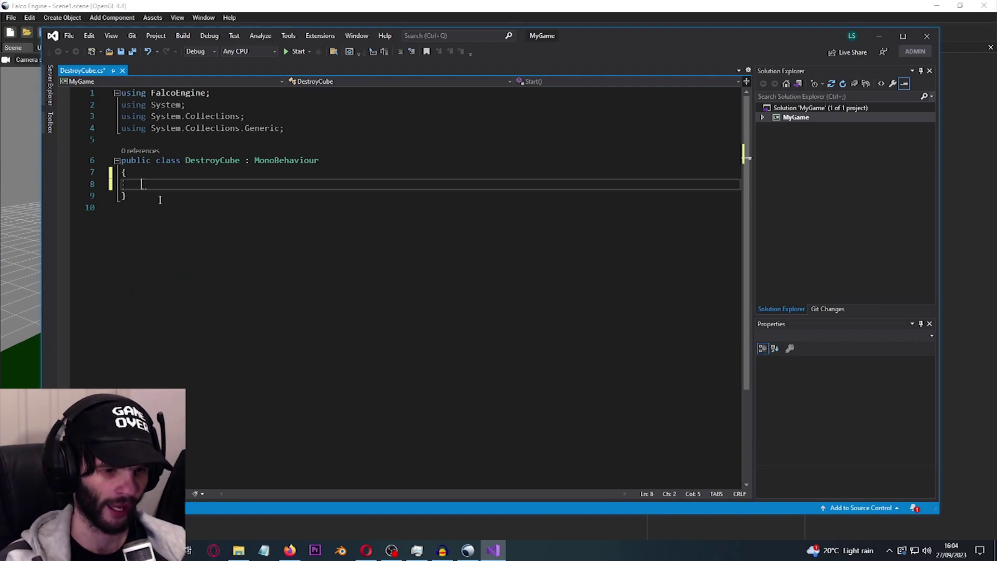
{"action": "type", "text": "ontri"}
{"action": "key", "text": "BackSpace"}
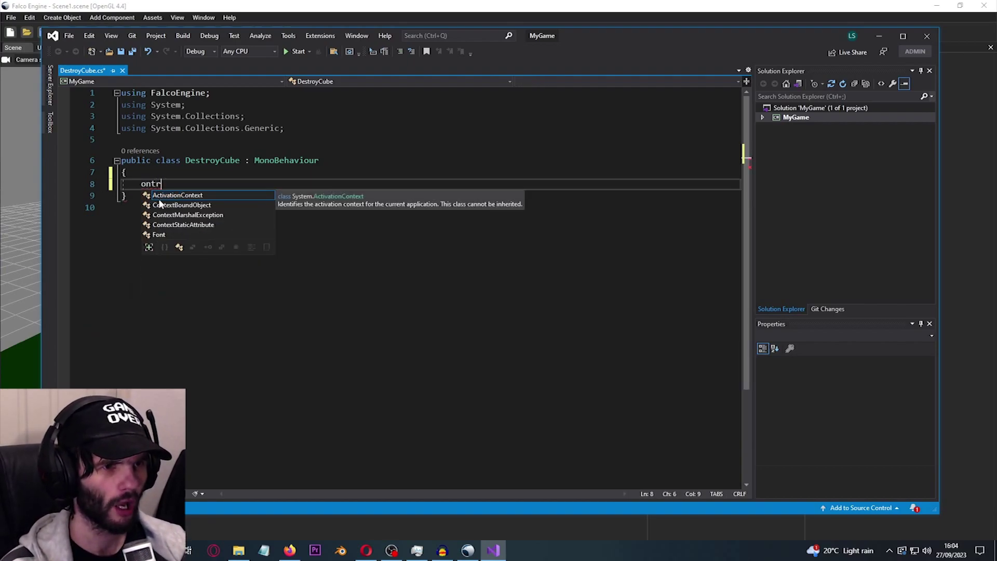
{"action": "key", "text": "BackSpace"}
{"action": "key", "text": "BackSpace"}
{"action": "key", "text": "BackSpace"}
{"action": "key", "text": "BackSpace"}
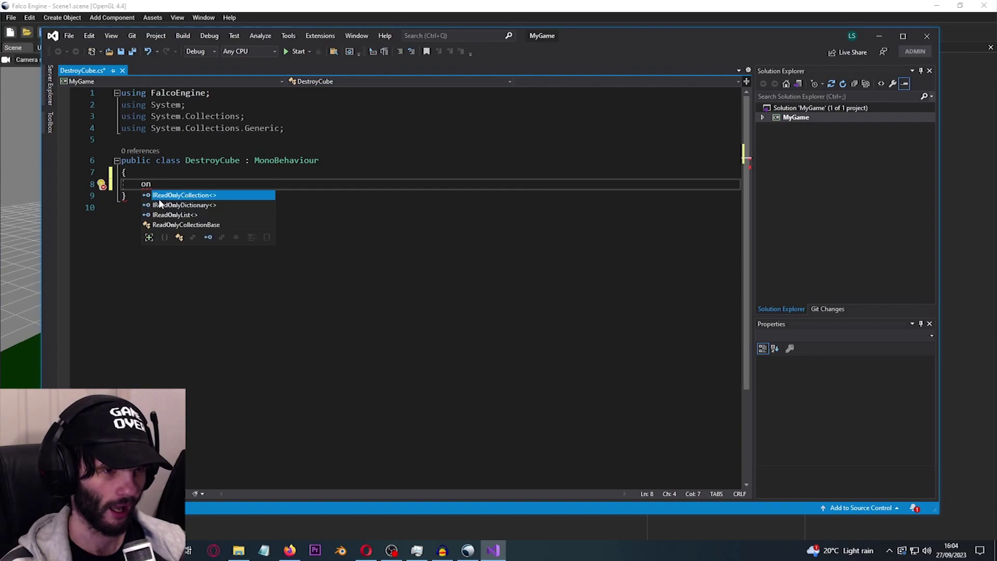
{"action": "type", "text": "tri"}
{"action": "key", "text": "BackSpace"}
{"action": "key", "text": "BackSpace"}
{"action": "key", "text": "BackSpace"}
{"action": "type", "text": "o"}
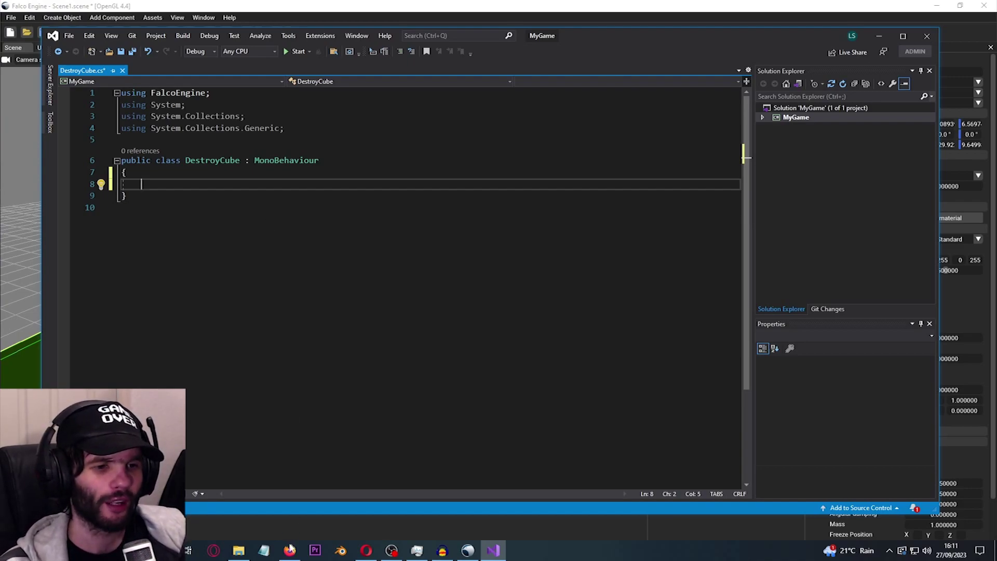
Switch to the Falco Engine API documentation, search it for collision and examine the Collision struct reference.
{"action": "key", "text": "alt+Tab"}
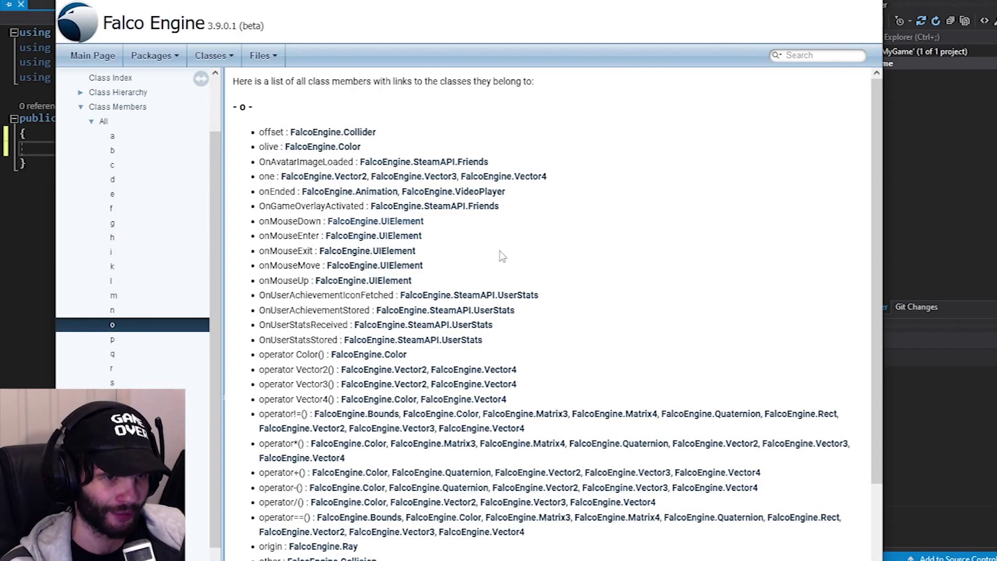
{"action": "scroll", "coordinate": [503, 255], "scroll_direction": "down", "scroll_amount": 2}
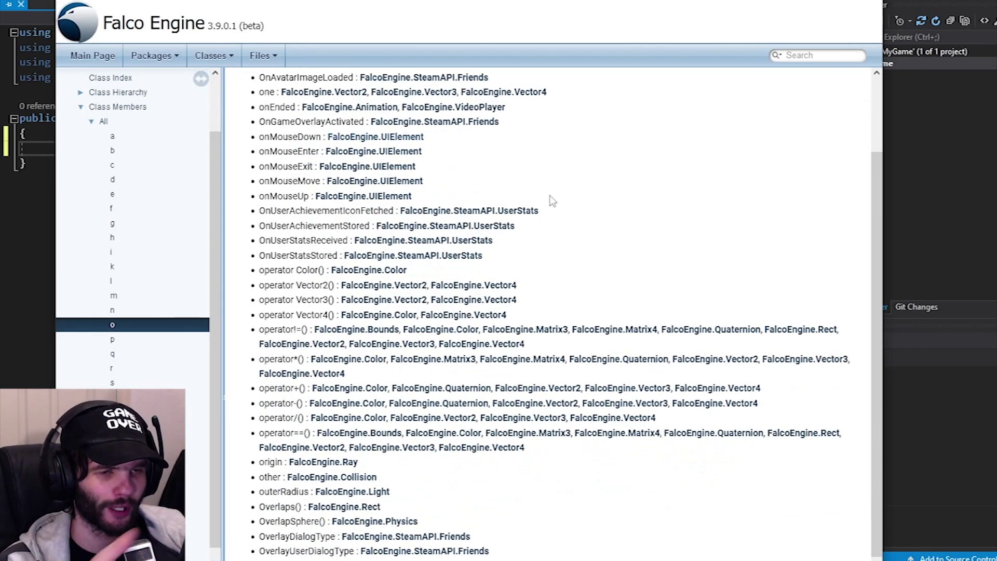
{"action": "left_click", "coordinate": [802, 55]}
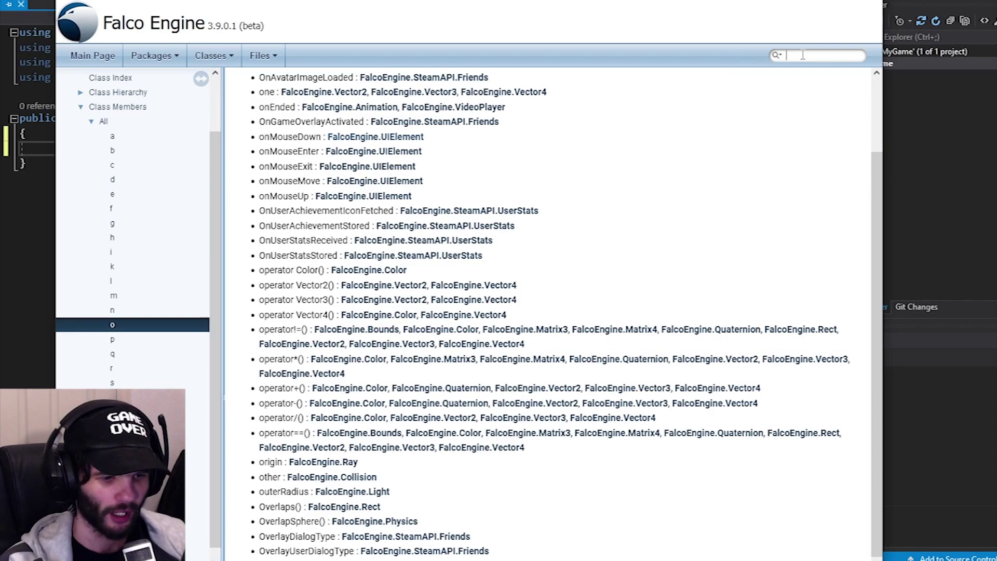
{"action": "type", "text": "collision"}
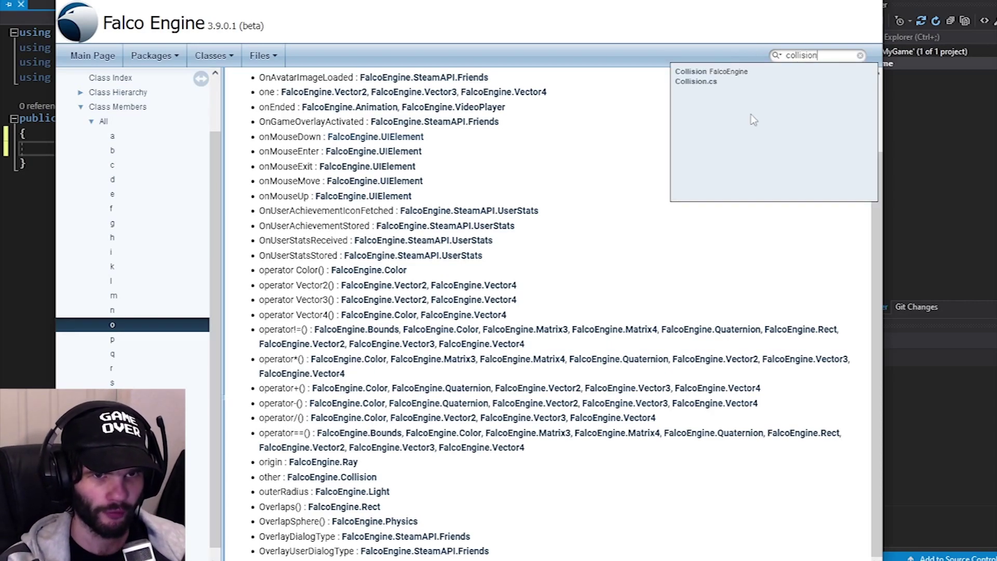
{"action": "left_click", "coordinate": [694, 74]}
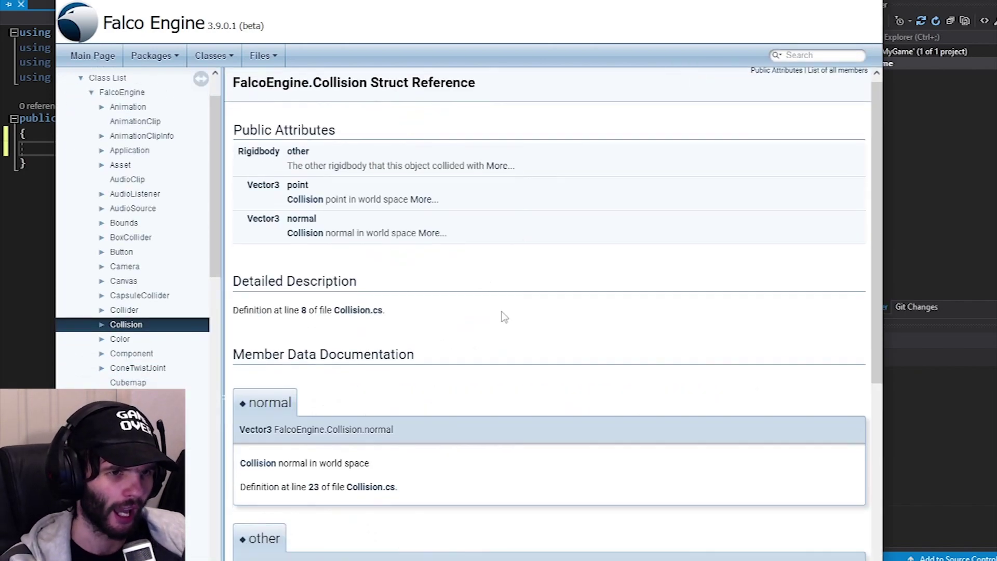
{"action": "scroll", "coordinate": [503, 314], "scroll_direction": "down", "scroll_amount": 5}
{"action": "scroll", "coordinate": [503, 316], "scroll_direction": "up", "scroll_amount": 5}
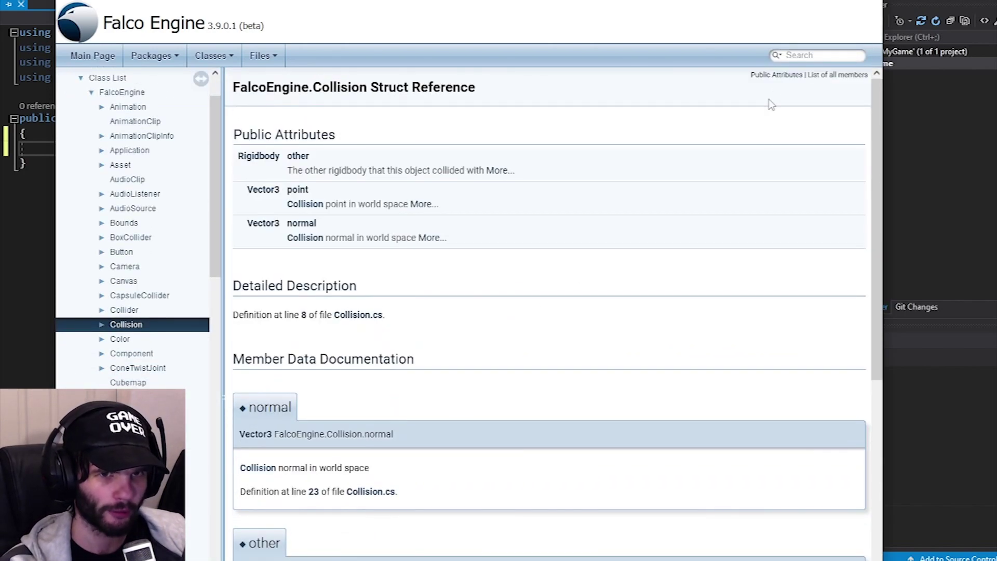
Look up the Collision.cs file reference in the documentation and review the FalcoEngine.Collision members from there.
{"action": "left_click", "coordinate": [800, 55]}
{"action": "type", "text": "coll"}
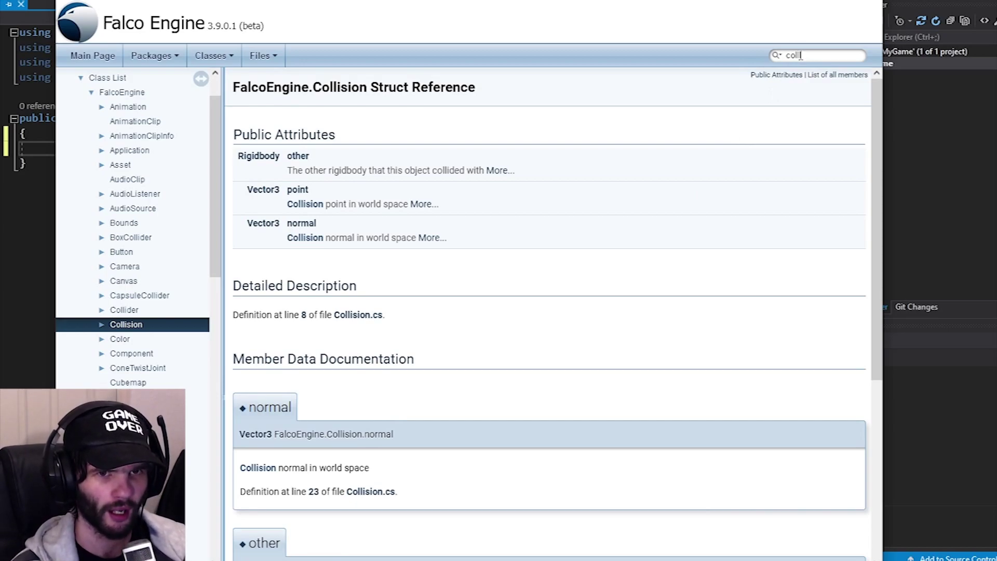
{"action": "type", "text": "ision"}
{"action": "left_click", "coordinate": [693, 82]}
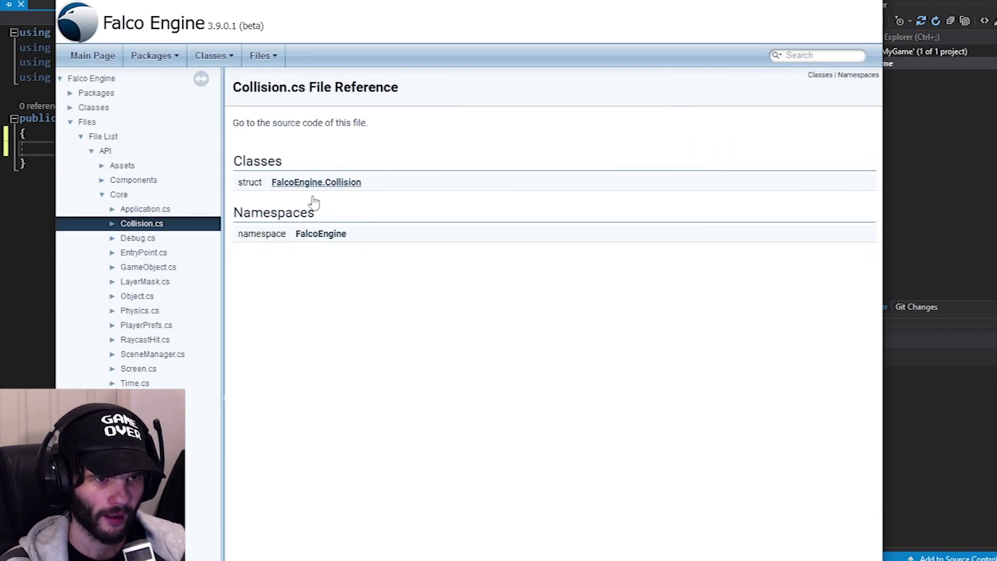
{"action": "left_click", "coordinate": [314, 183]}
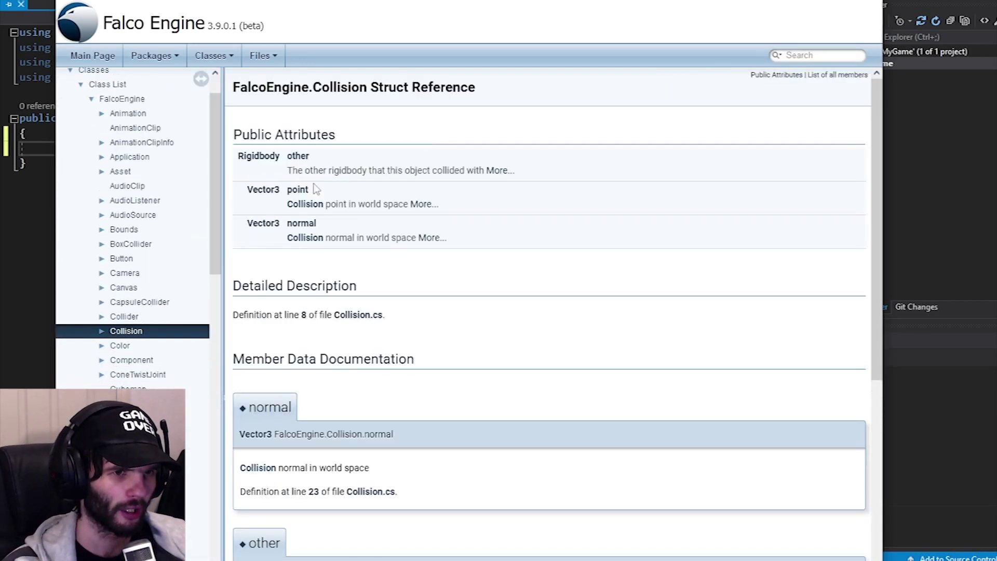
{"action": "scroll", "coordinate": [396, 321], "scroll_direction": "down", "scroll_amount": 5}
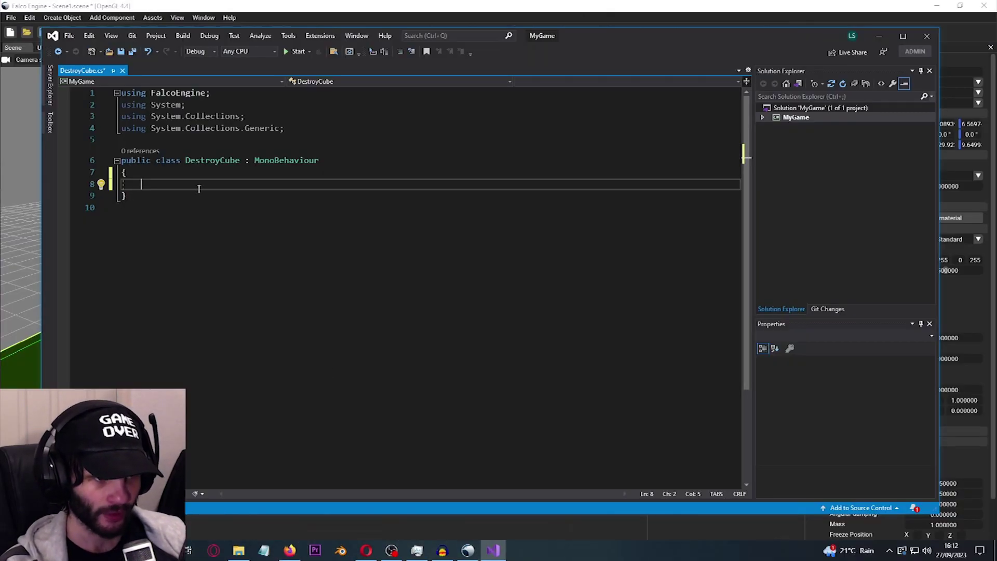
{"action": "type", "text": "up"}
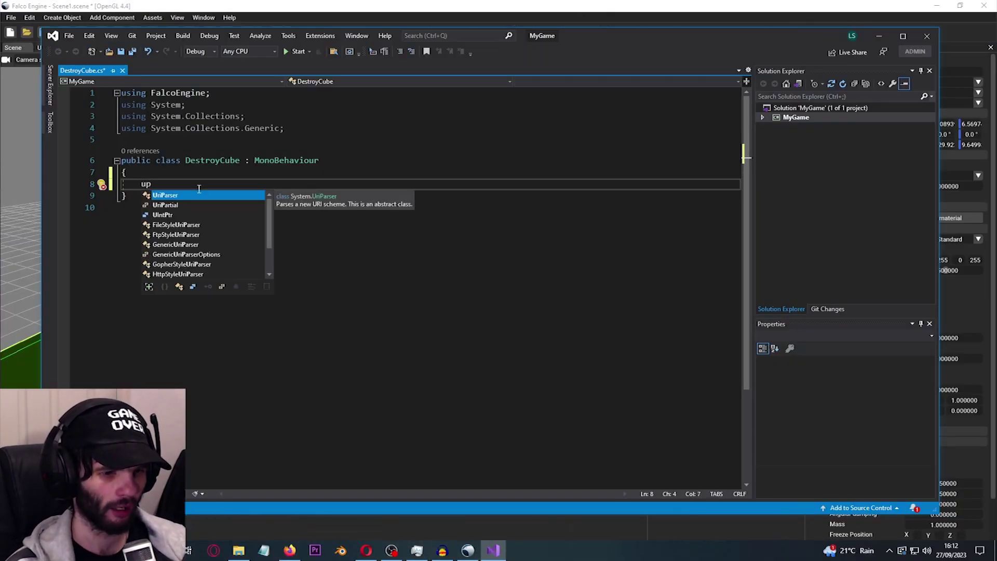
{"action": "type", "text": "date"}
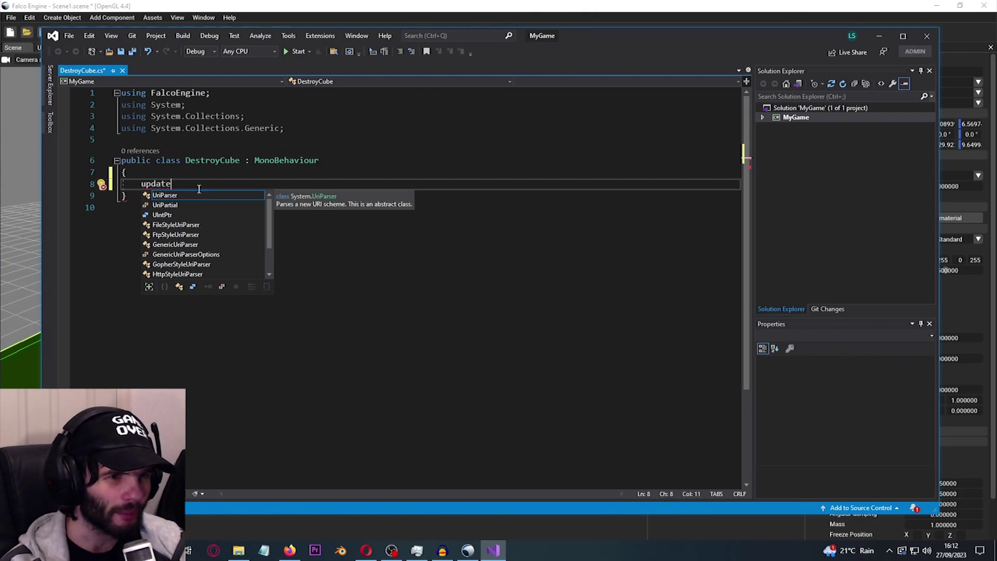
{"action": "key", "text": "BackSpace"}
{"action": "key", "text": "BackSpace"}
{"action": "key", "text": "BackSpace"}
{"action": "key", "text": "BackSpace"}
{"action": "key", "text": "BackSpace"}
{"action": "key", "text": "BackSpace"}
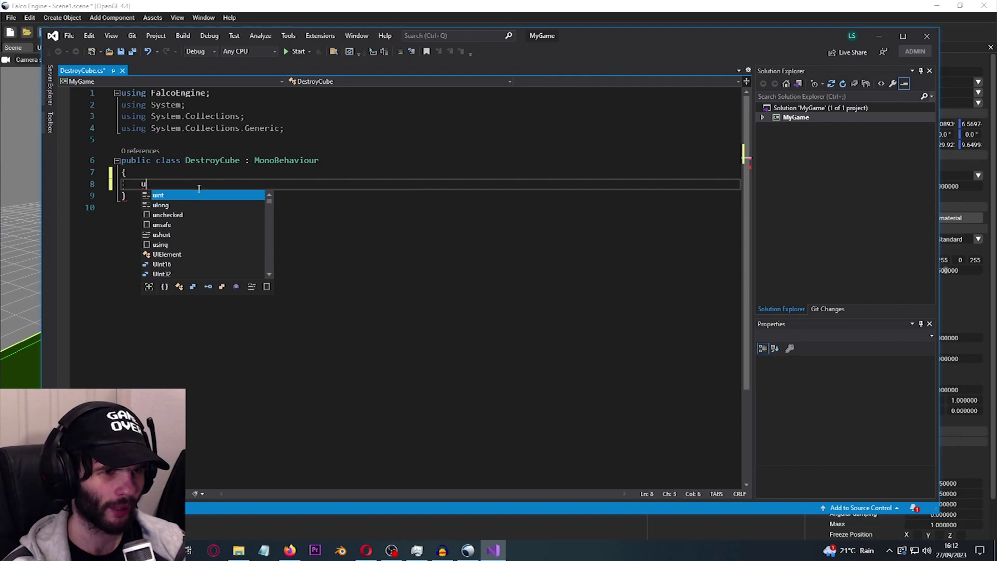
Undo the removal of the Start and Update methods and delete the extra blank lines above Start.
{"action": "key", "text": "ctrl+z"}
{"action": "key", "text": "ctrl+z"}
{"action": "key", "text": "ctrl+z"}
{"action": "left_click_drag", "start_coordinate": [187, 197], "coordinate": [172, 178]}
{"action": "key", "text": "Delete"}
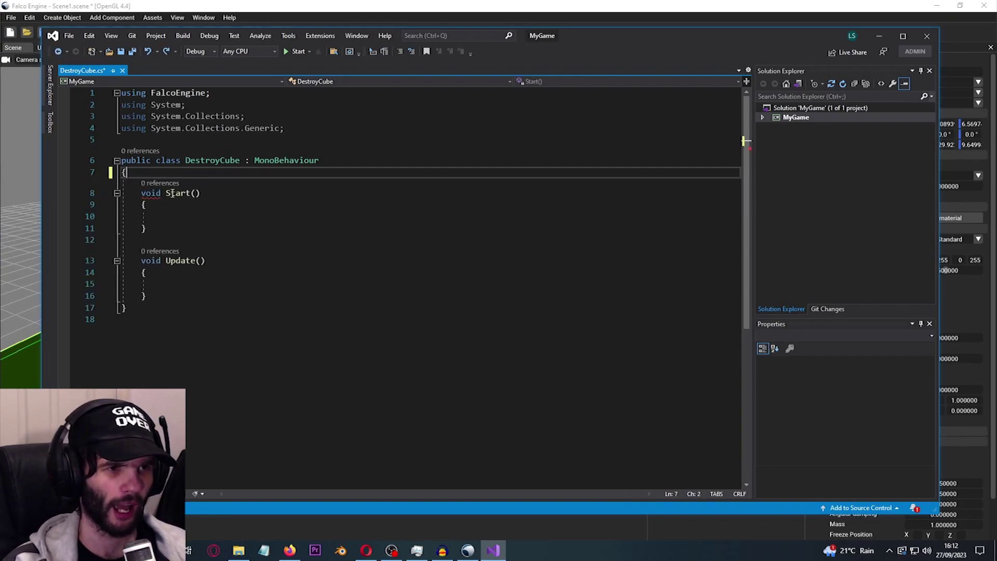
Add an if block inside Update with the condition Input.GetKeyDown(ScanCode.E) and an empty body in braces.
{"action": "left_click", "coordinate": [180, 283]}
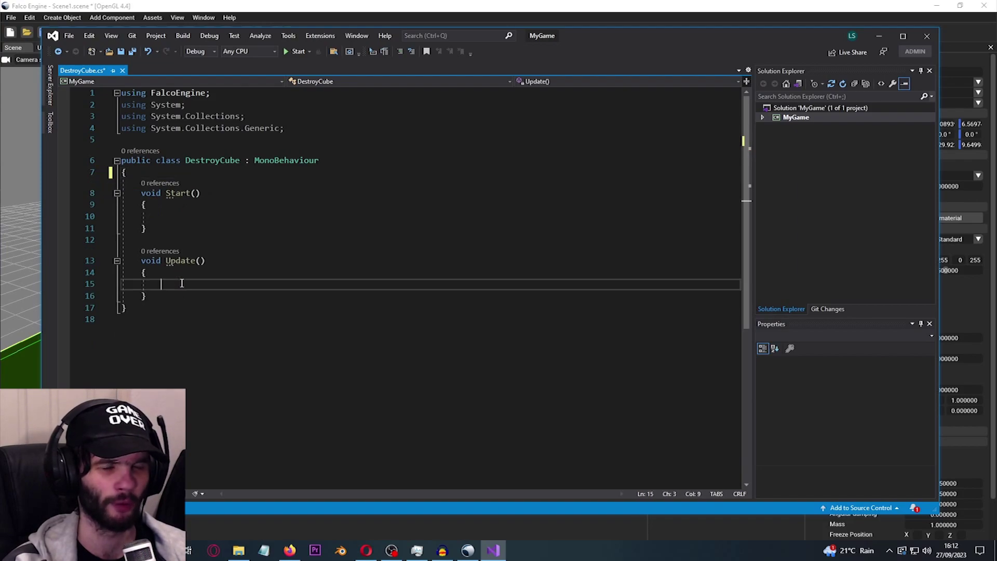
{"action": "type", "text": "if"}
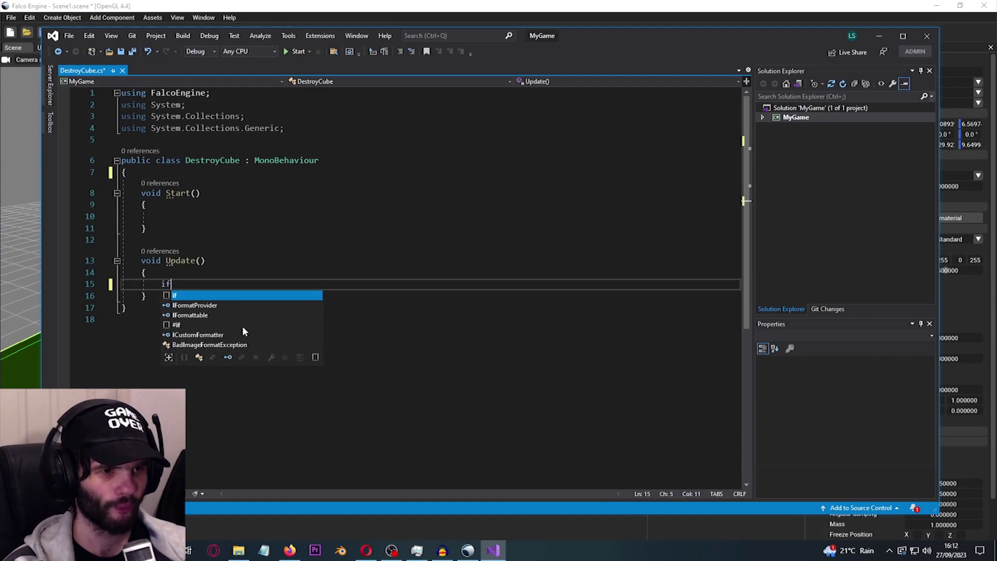
{"action": "type", "text": "(input.g"}
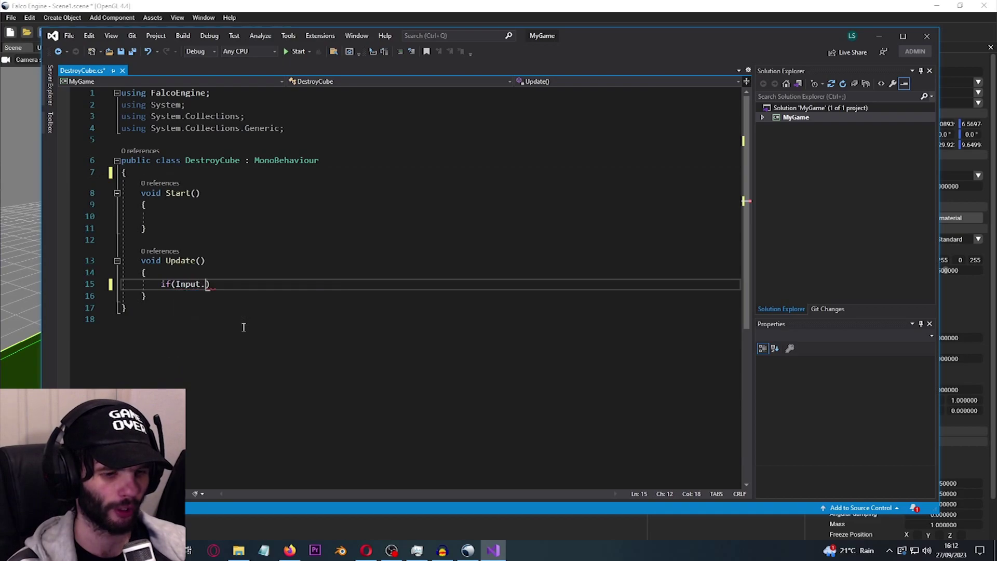
{"action": "key", "text": "Down"}
{"action": "key", "text": "Tab"}
{"action": "type", "text": "(ScanCode.S."}
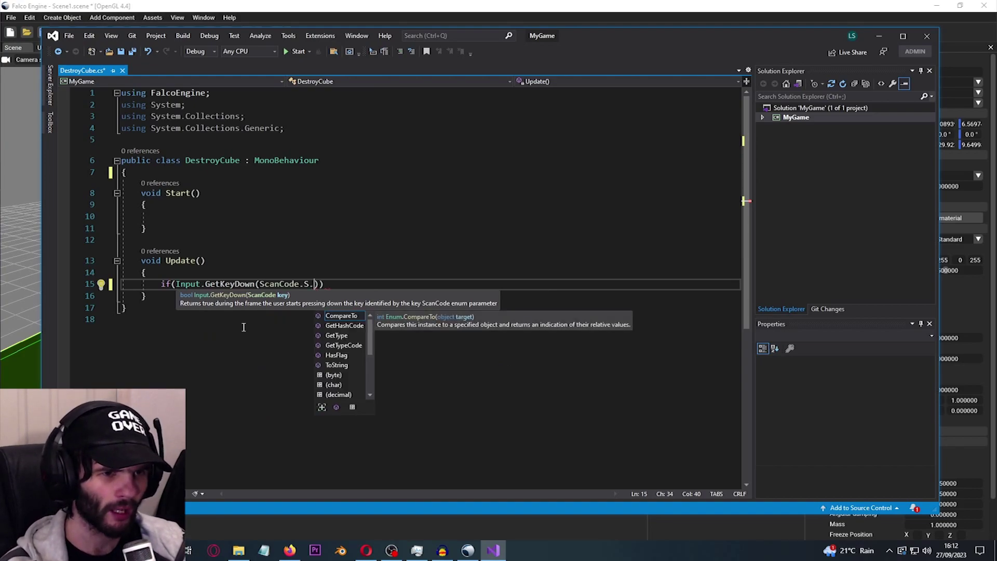
{"action": "key", "text": "BackSpace"}
{"action": "key", "text": "BackSpace"}
{"action": "type", "text": "E"}
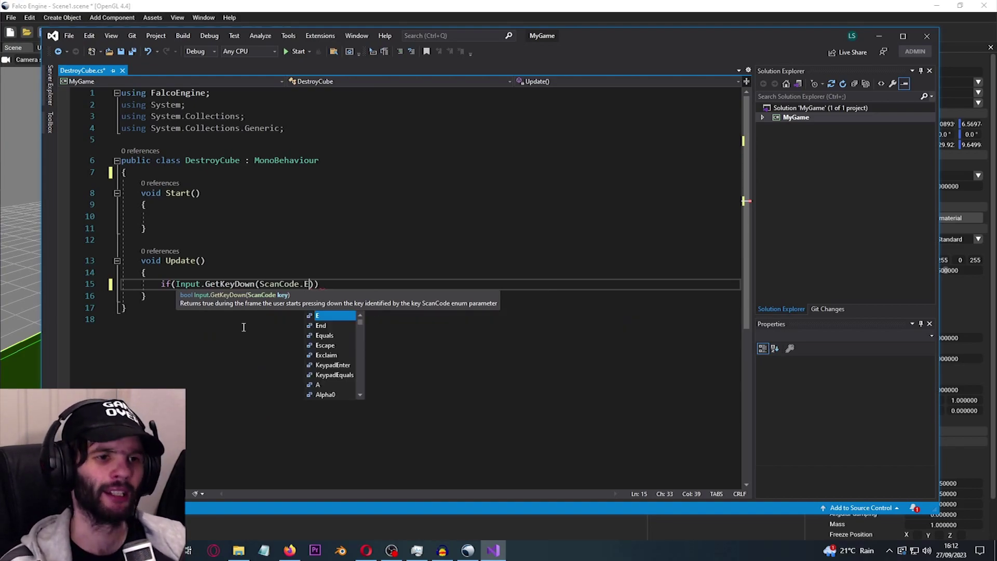
{"action": "key", "text": "Right"}
{"action": "key", "text": "Right"}
{"action": "key", "text": "Return"}
{"action": "type", "text": "{"}
{"action": "key", "text": "Return"}
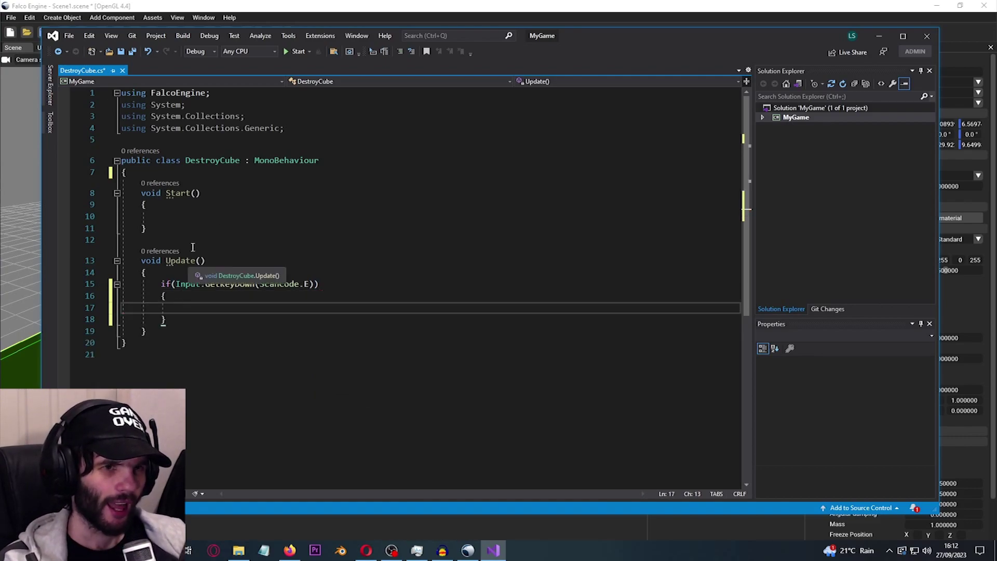
Declare the field public GameObject fallingCube; at the start of the DestroyCube class.
{"action": "left_click", "coordinate": [183, 177]}
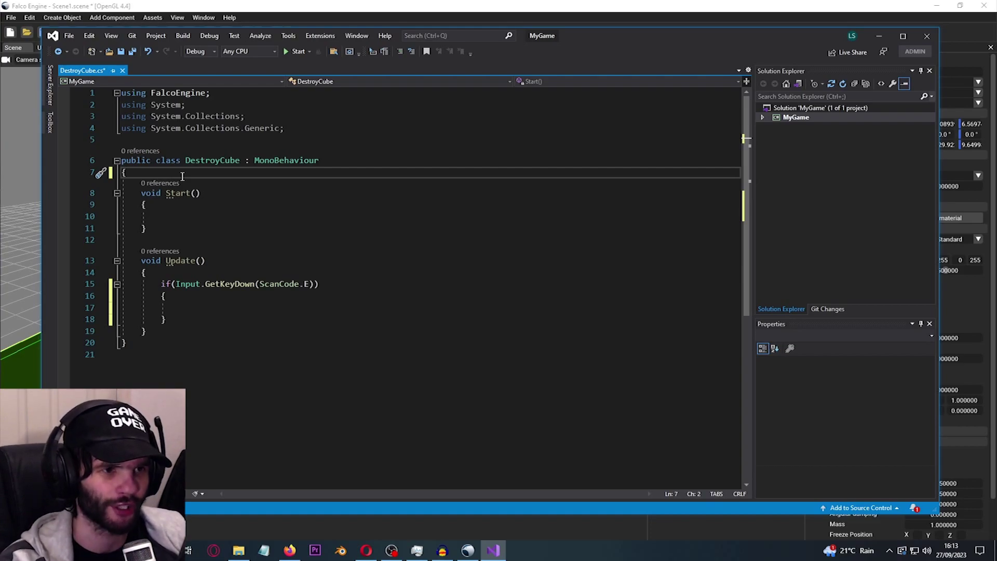
{"action": "key", "text": "Return"}
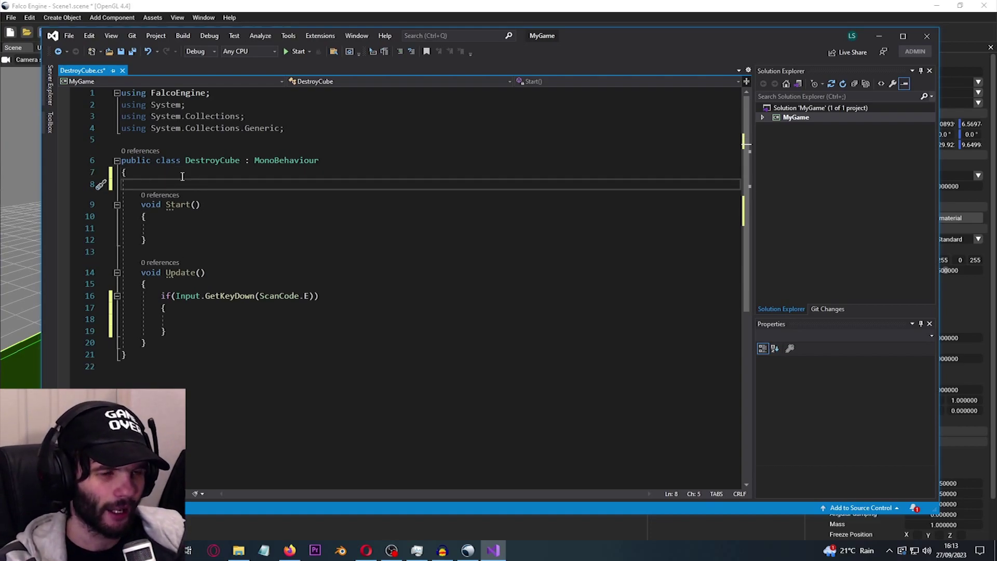
{"action": "type", "text": "public GameObject "}
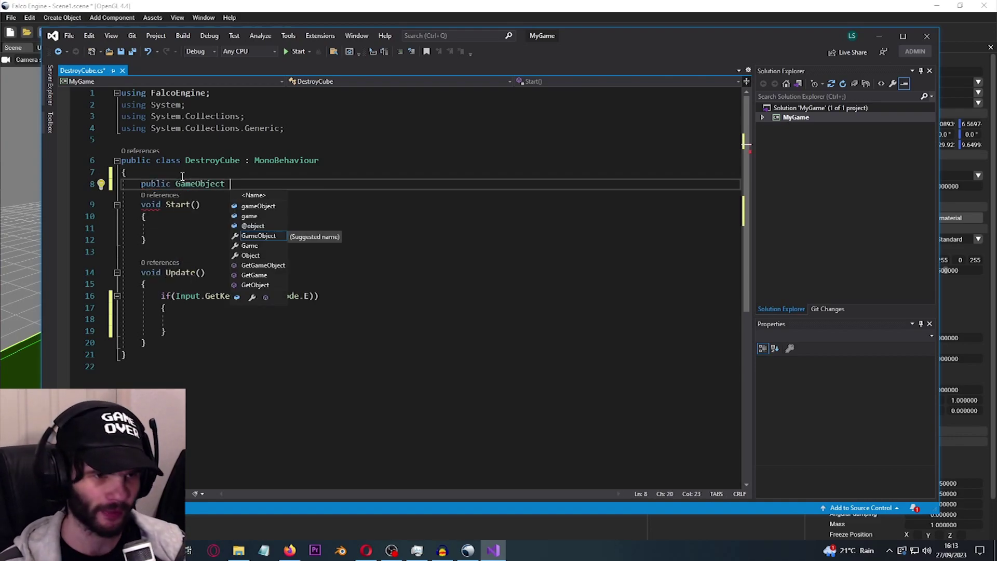
{"action": "type", "text": "fallingCube;"}
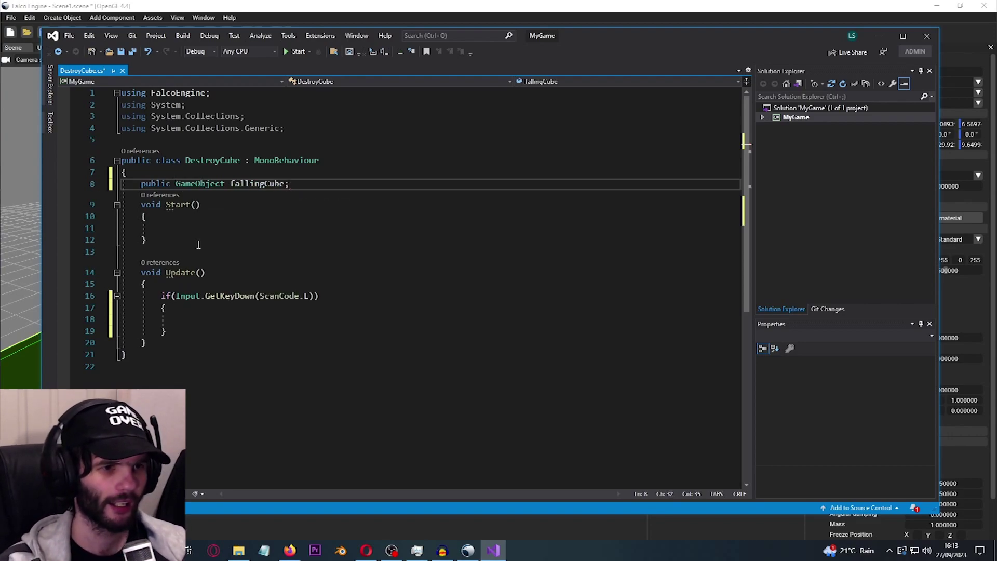
Add the statement Destroy(fallingCube); inside the if block of the Update method.
{"action": "left_click", "coordinate": [211, 319]}
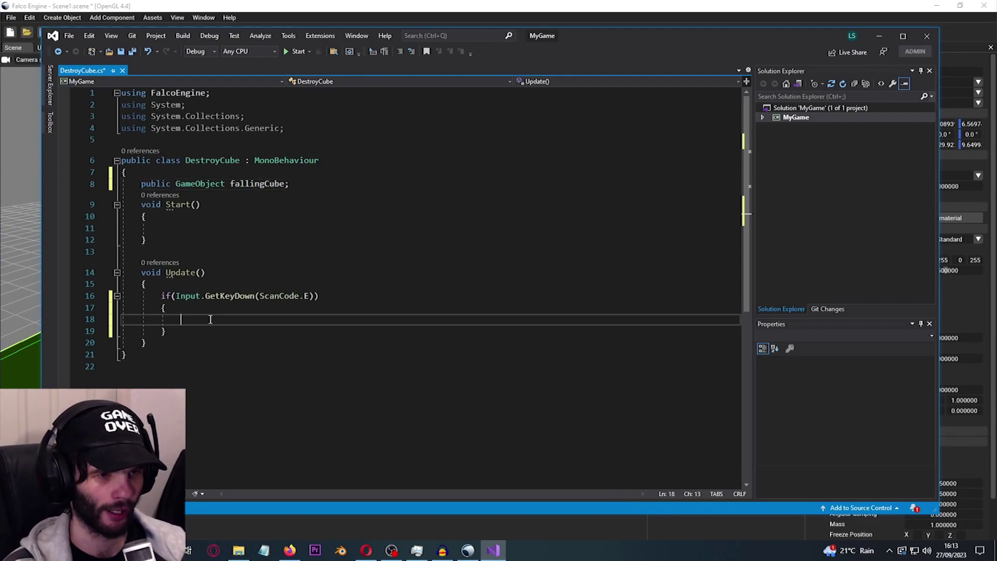
{"action": "type", "text": "des"}
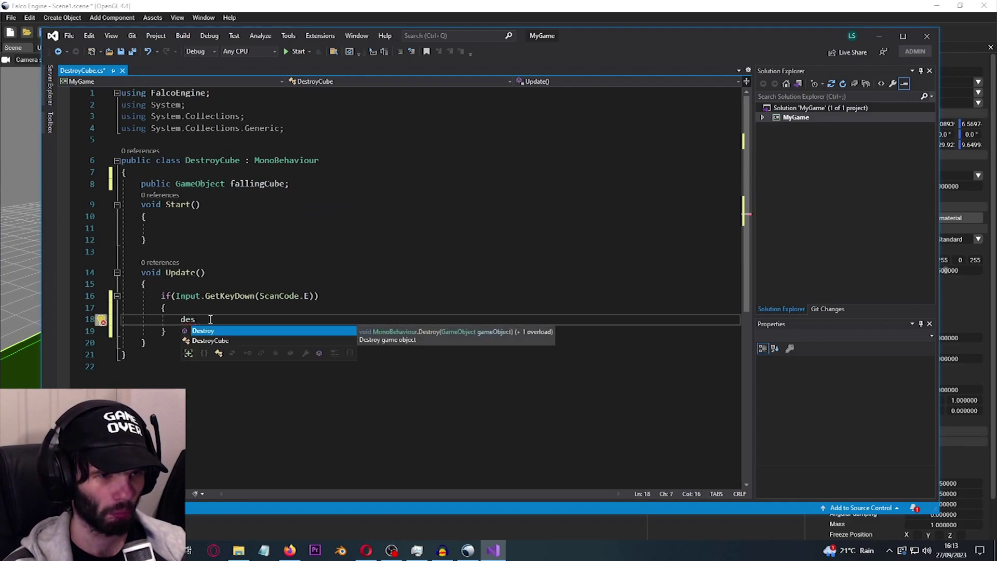
{"action": "type", "text": "troy("}
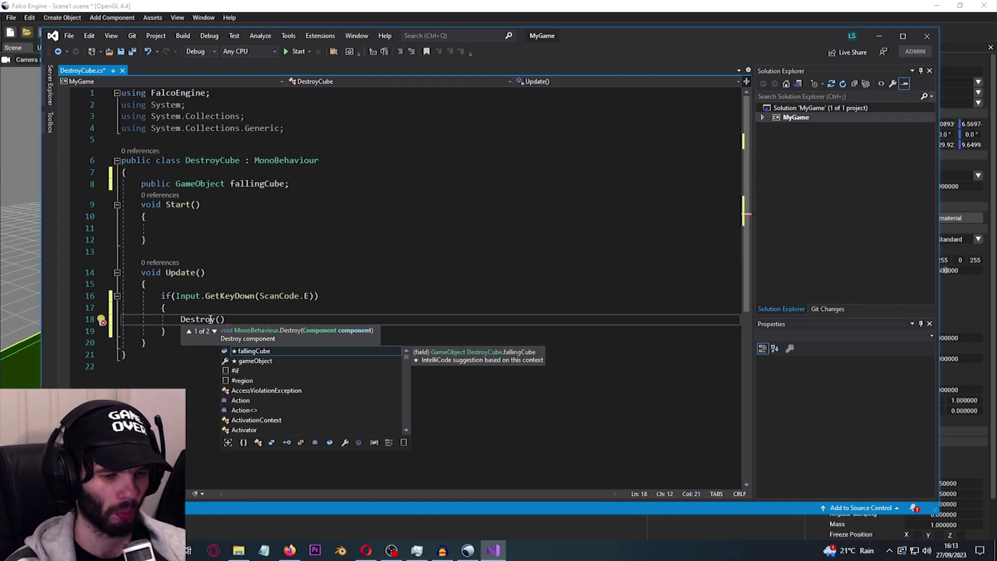
{"action": "type", "text": "fallingCube)"}
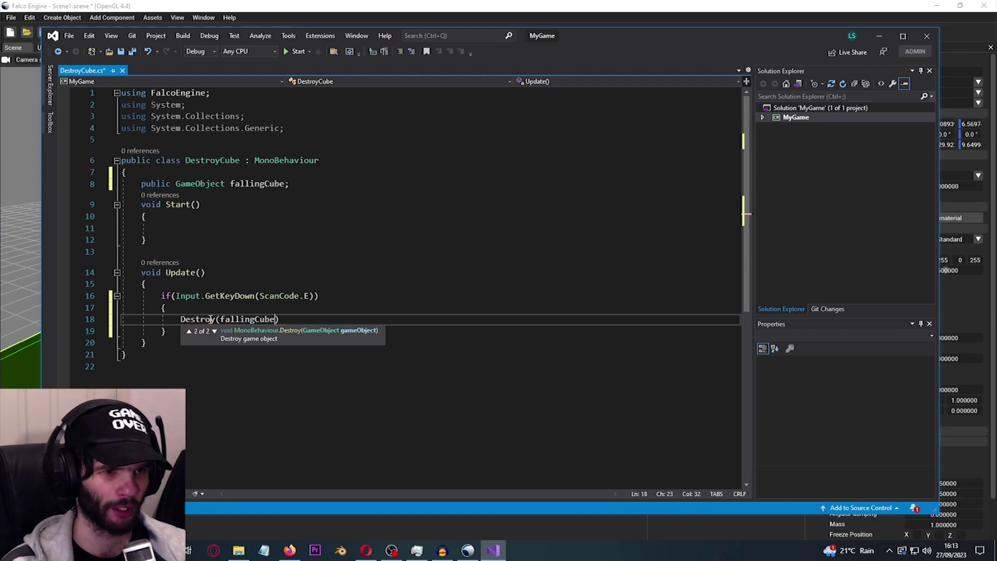
{"action": "type", "text": ";"}
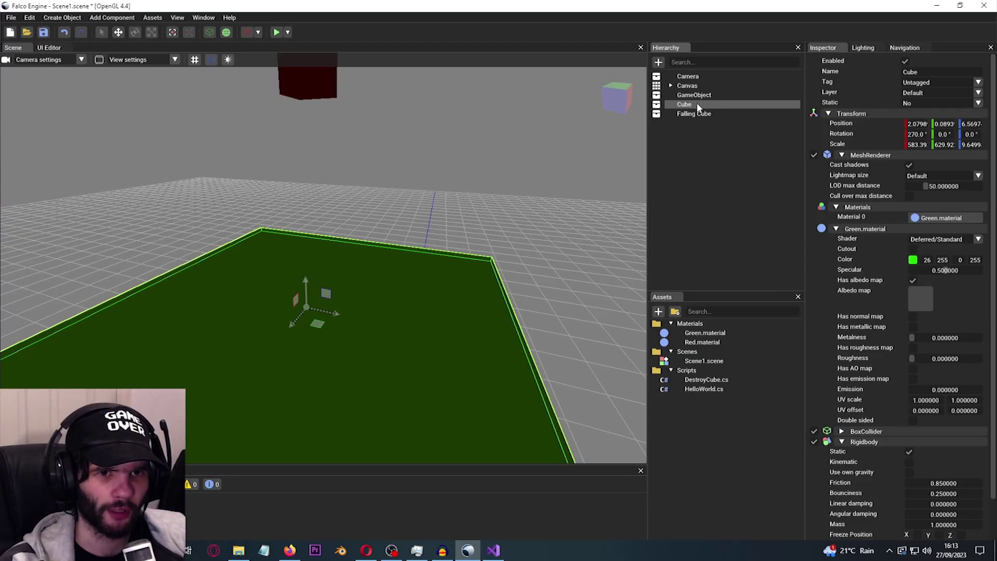
In Falco Engine, attach the DestroyCube.cs script to the green Cube and assign the Falling Cube object to its fallingCube field.
{"action": "left_click", "coordinate": [834, 230]}
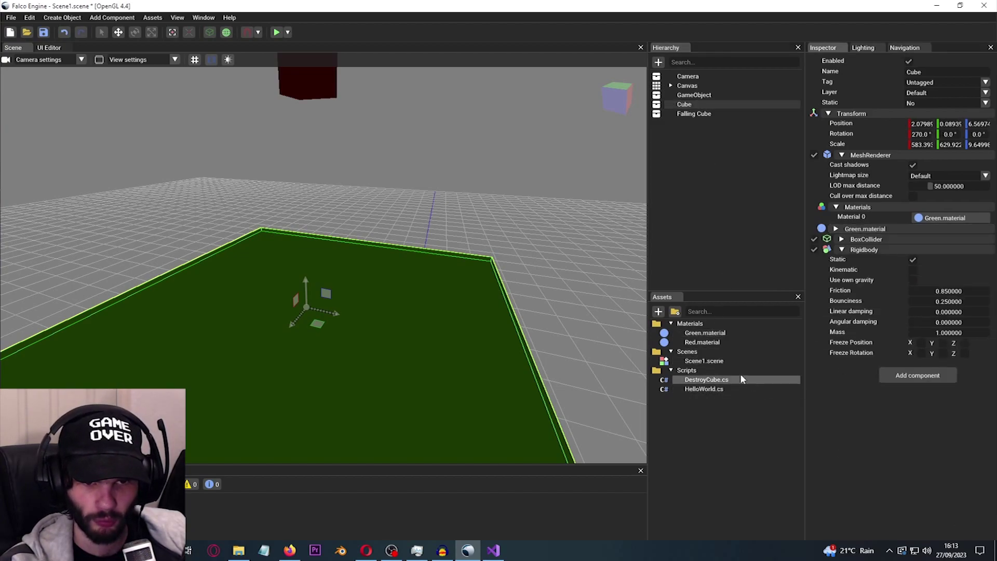
{"action": "left_click_drag", "start_coordinate": [695, 381], "coordinate": [907, 408]}
{"action": "left_click_drag", "start_coordinate": [694, 114], "coordinate": [930, 381]}
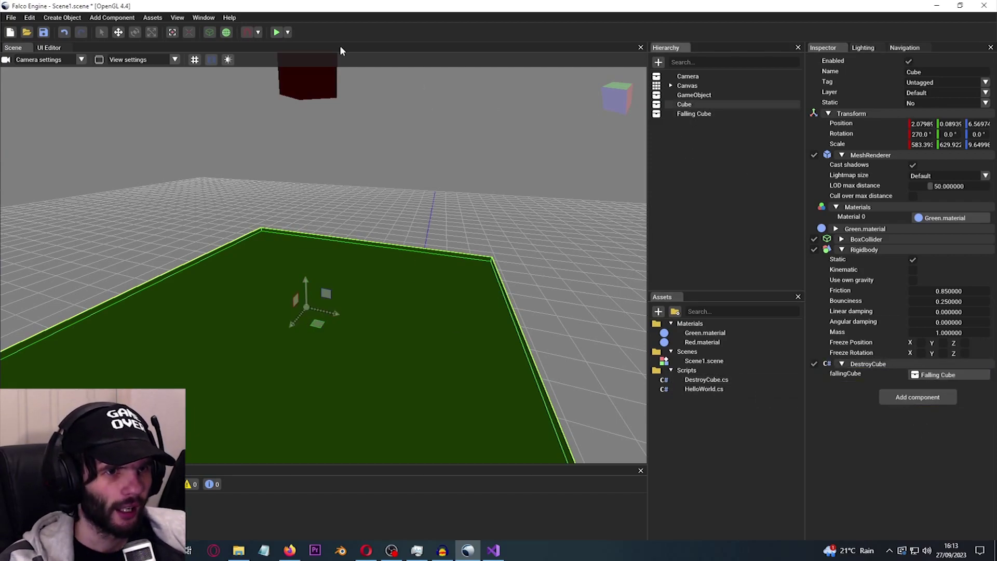
Run the scene, trigger the cube's destruction with the E key input, and stop the game.
{"action": "left_click", "coordinate": [277, 32]}
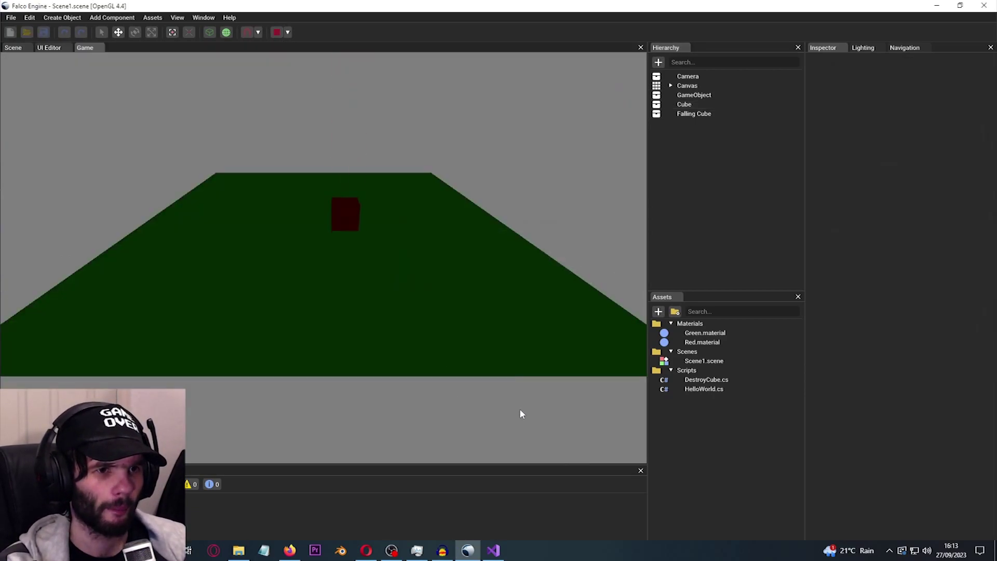
{"action": "key", "text": "e"}
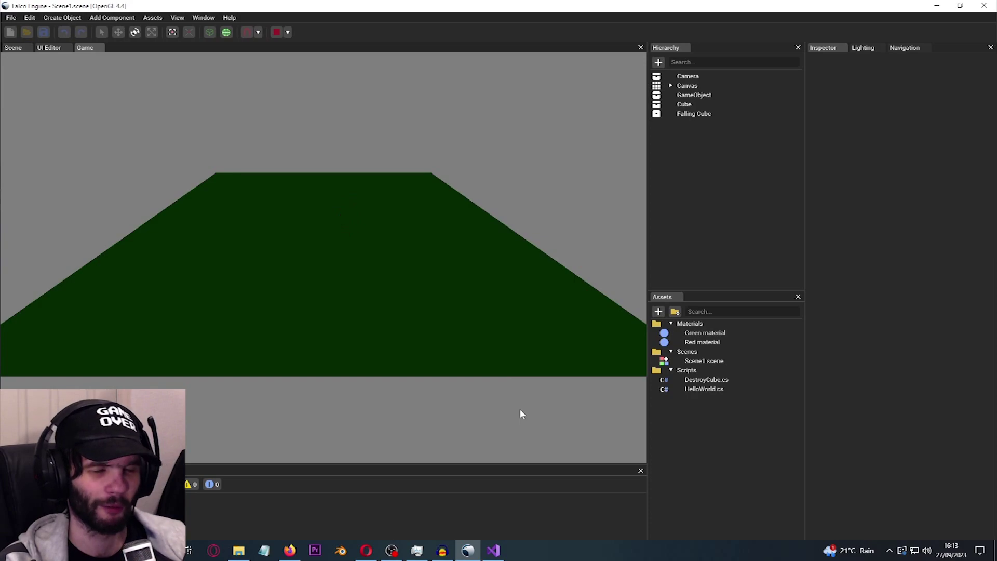
{"action": "left_click", "coordinate": [277, 32]}
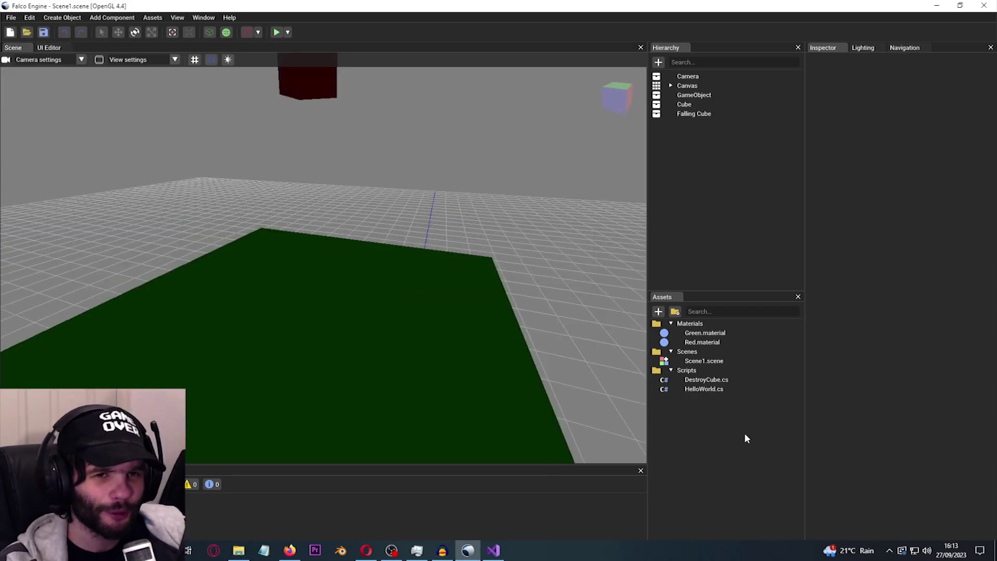